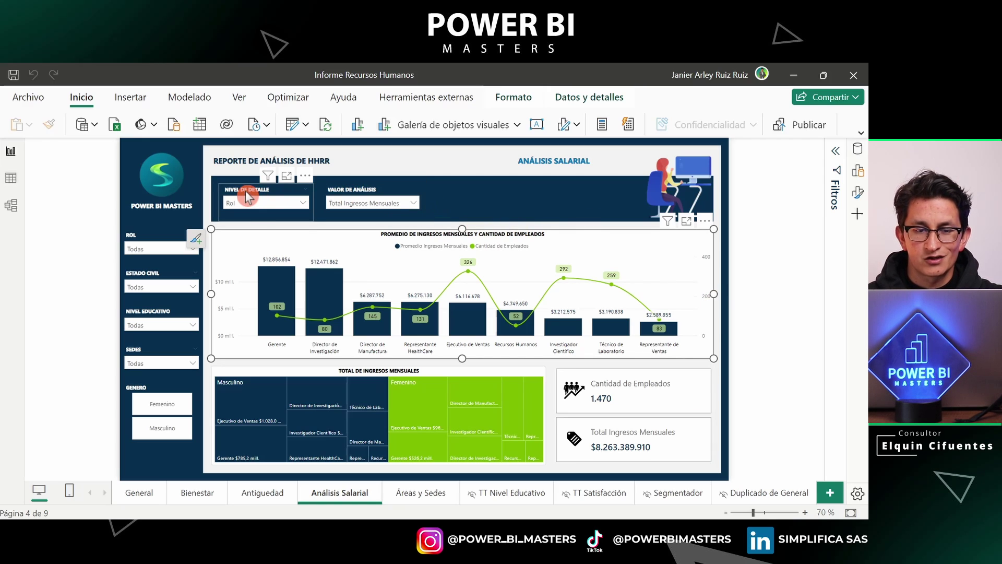
- Switch the Nivel de Detalle slicer through Departamento, Nivel Educativo and Estado Civil to examine how the charts regroup
left_click(247, 197)
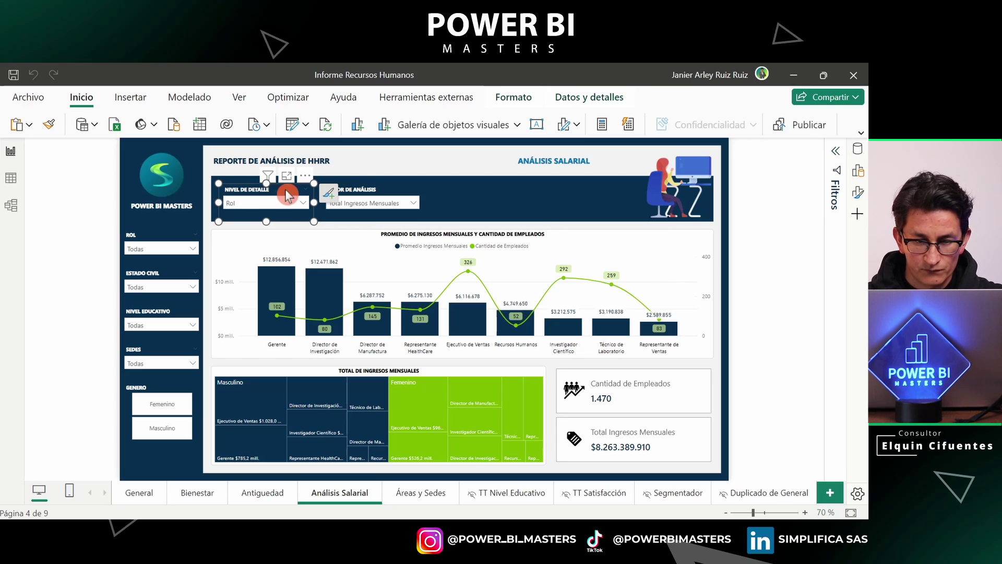
left_click(290, 205)
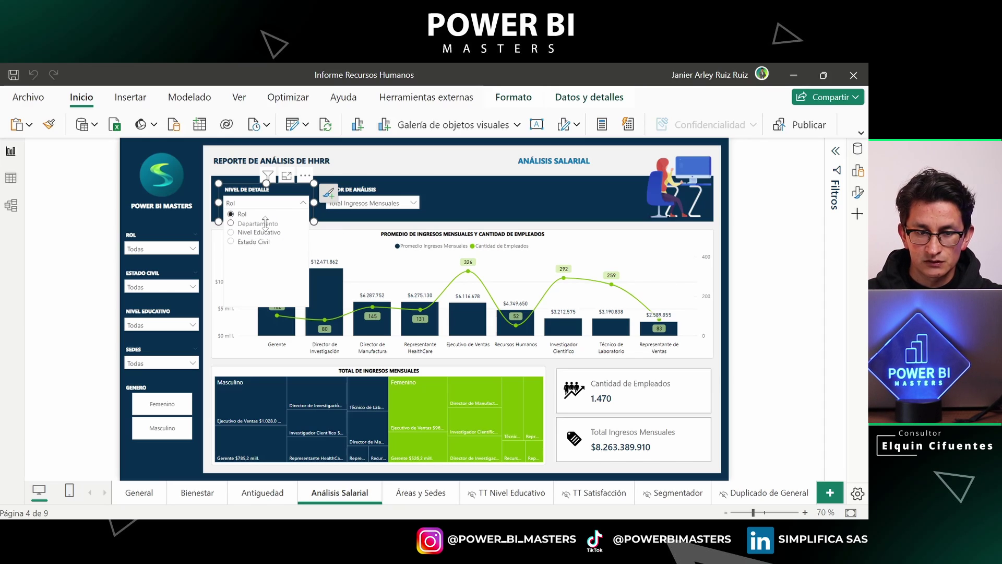
left_click(258, 224)
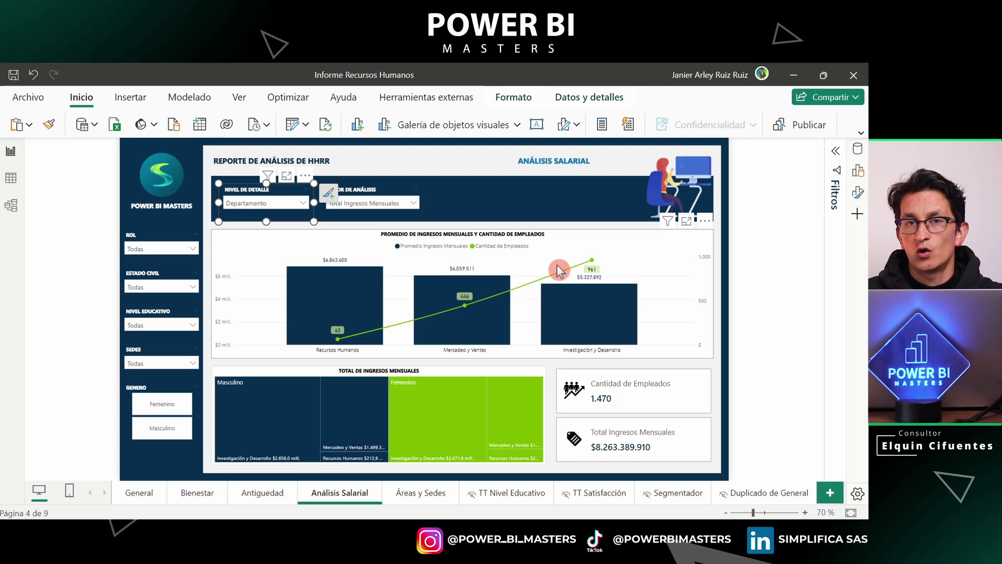
left_click(287, 205)
left_click(269, 233)
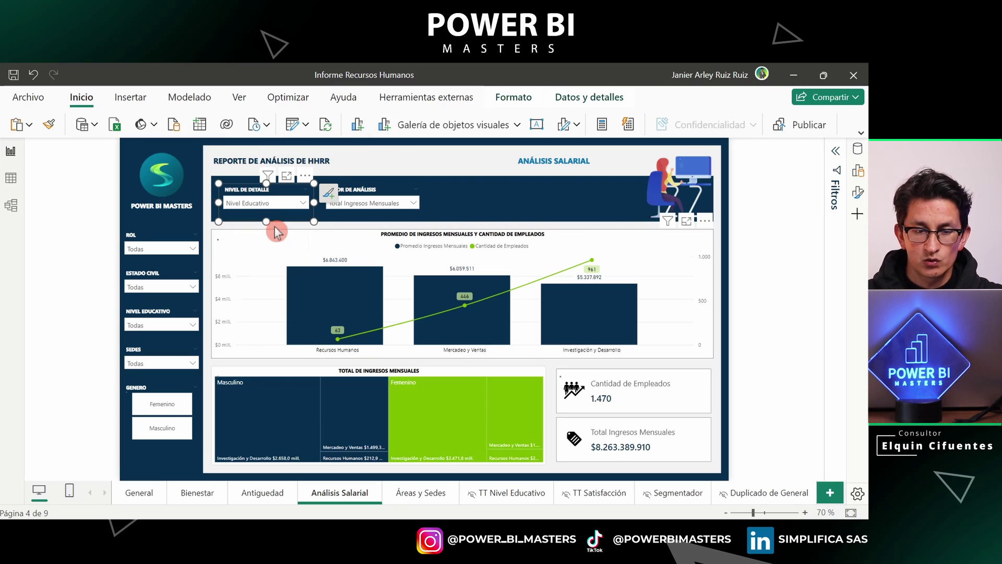
left_click(280, 208)
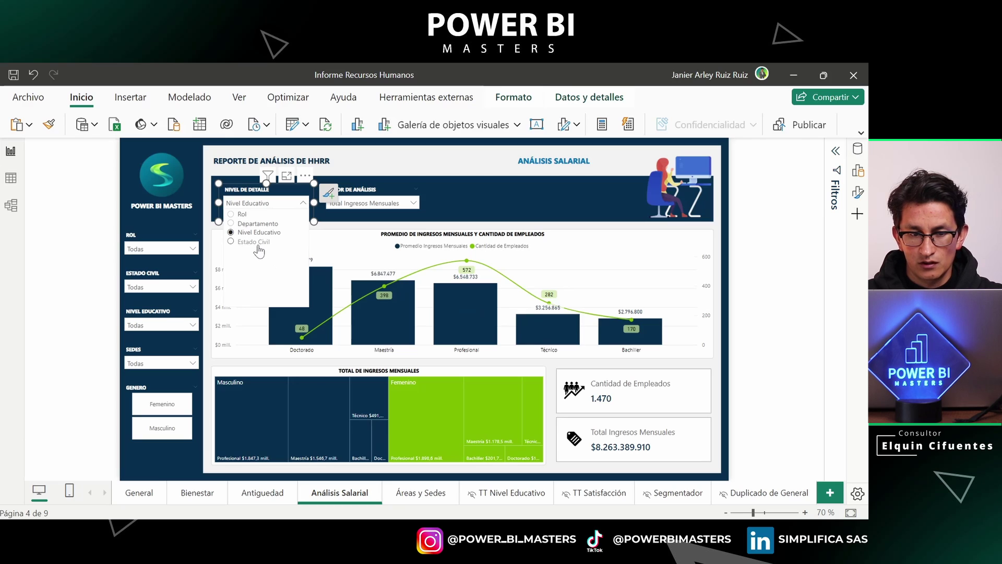
left_click(258, 245)
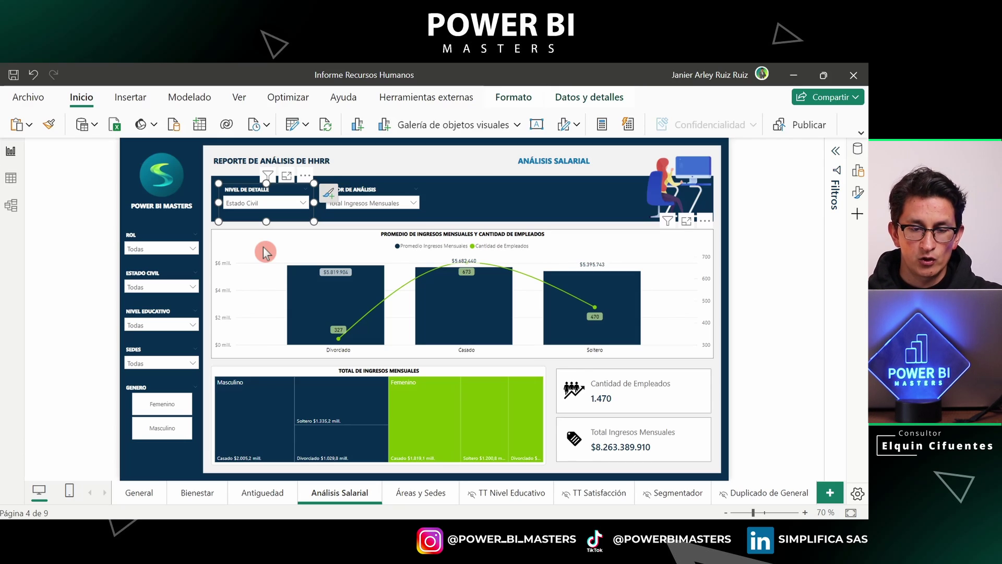
- Set the Valor de Análisis slicer to Promedio Ingresos Mensuales and examine the treemap's values by gender
left_click(336, 194)
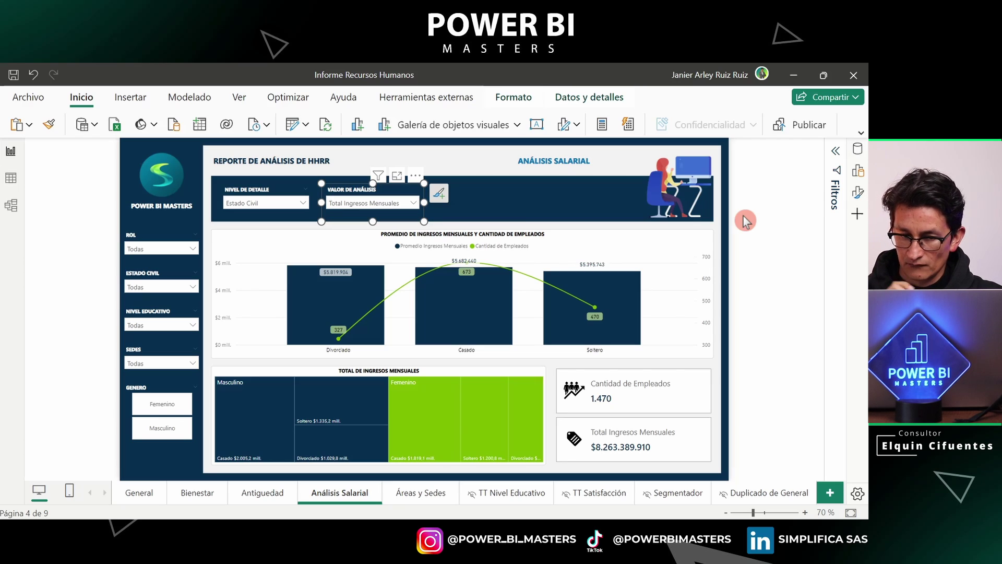
left_click(414, 371)
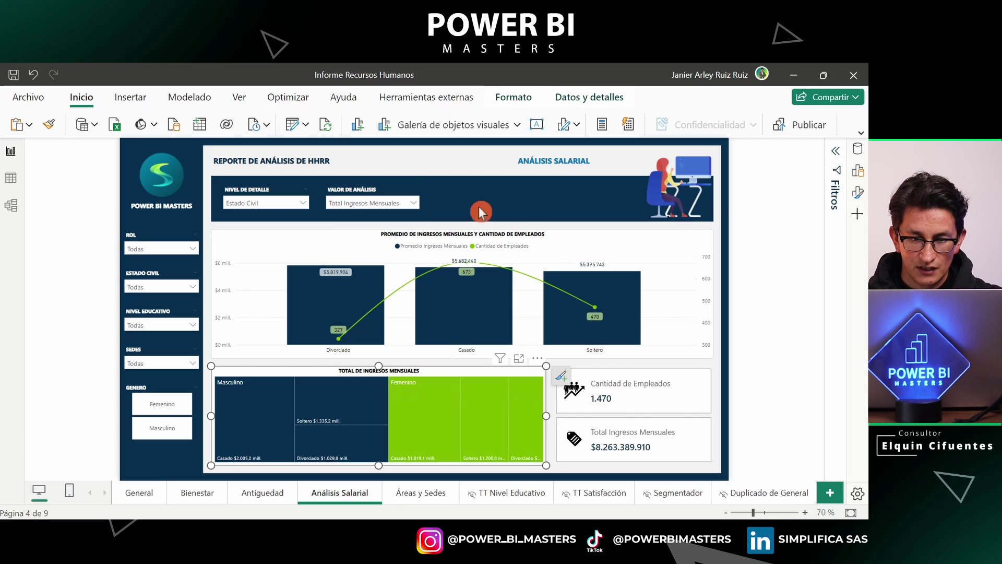
left_click(411, 203)
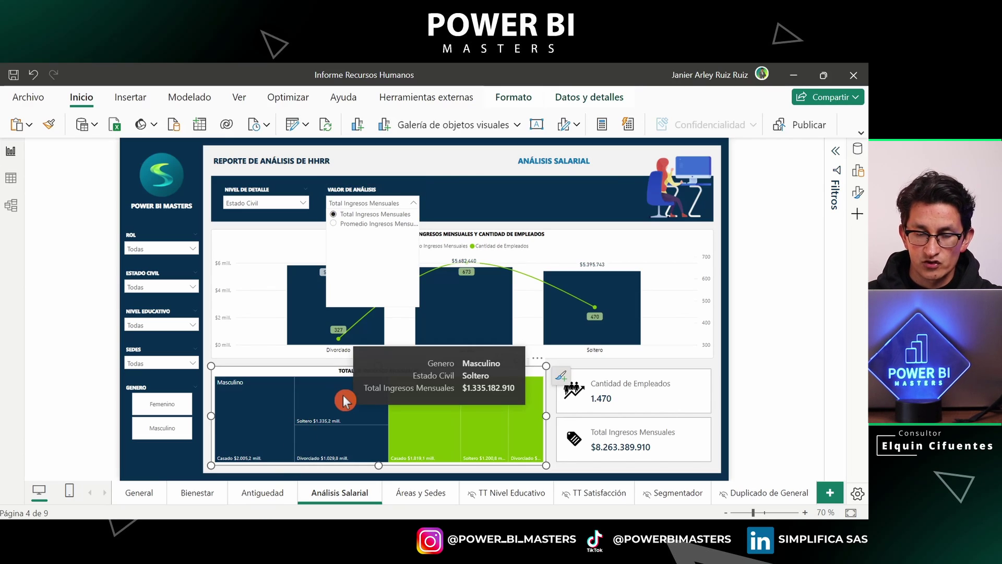
left_click(392, 224)
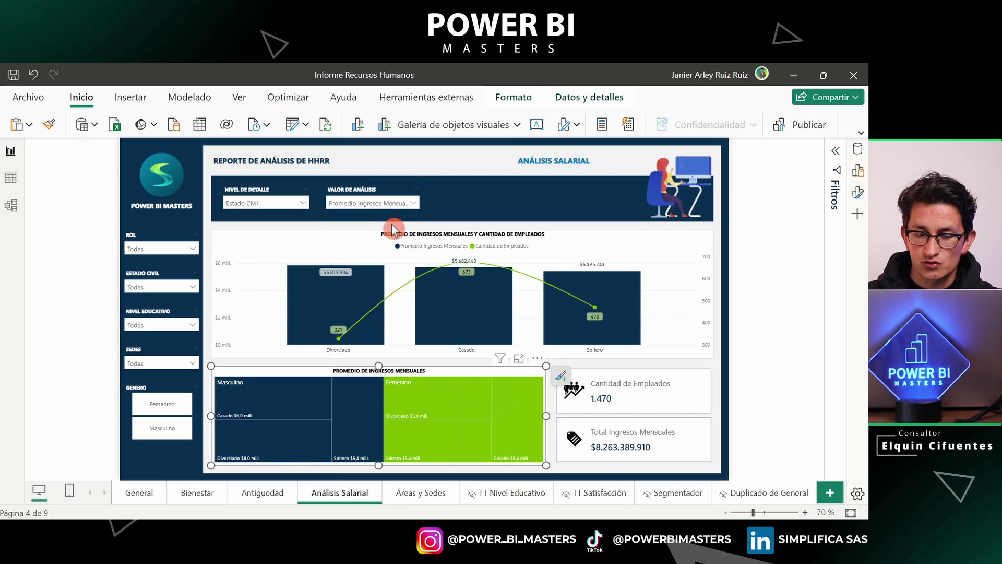
mouse_move(469, 401)
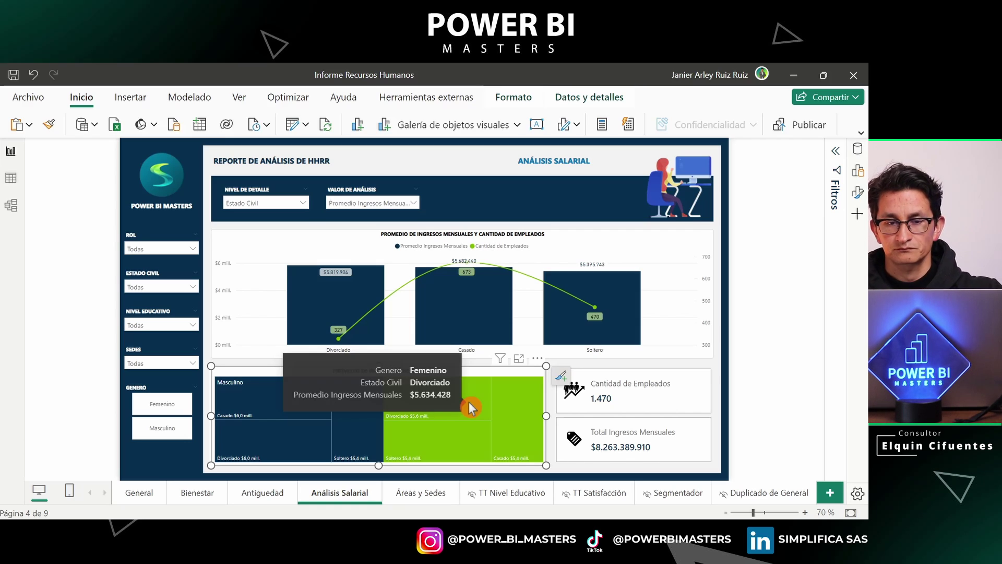
- Switch to the Página Análisis Salarial - Inicial report and duplicate its Plantilla page
left_click_drag(518, 82, 867, 157)
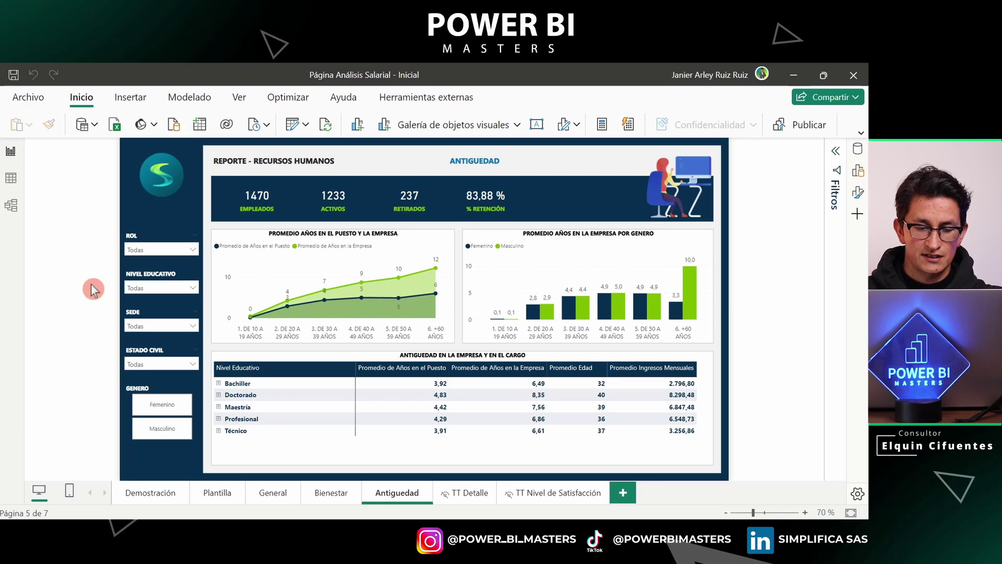
left_click(226, 504)
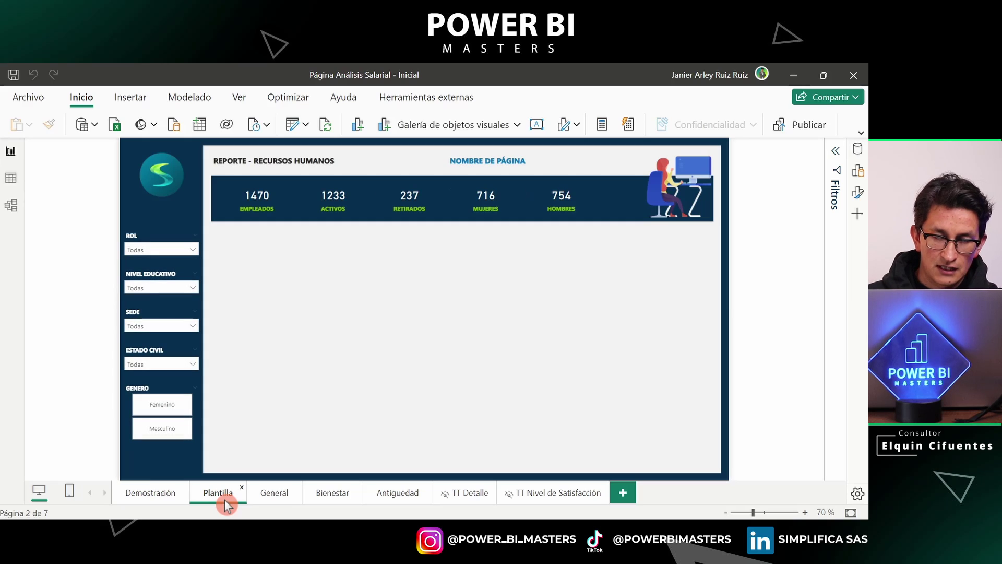
right_click(226, 504)
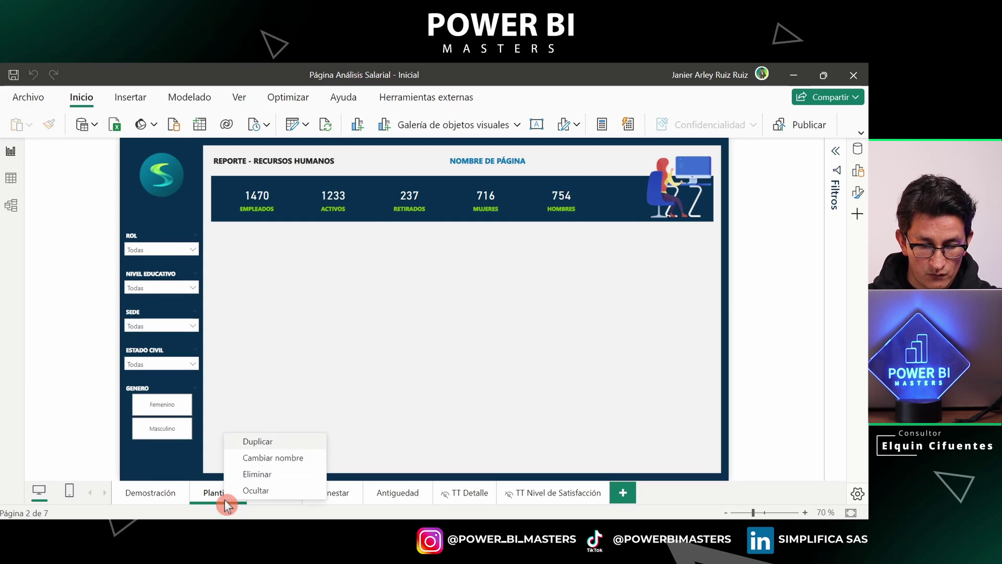
left_click(266, 442)
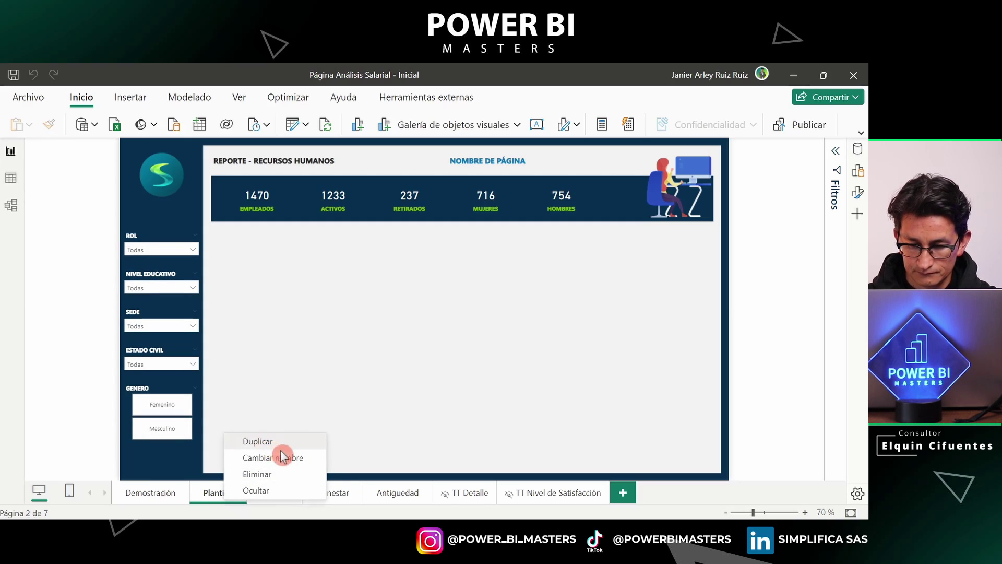
- Rename the duplicated template page as Análisis Salarial
double_click(673, 499)
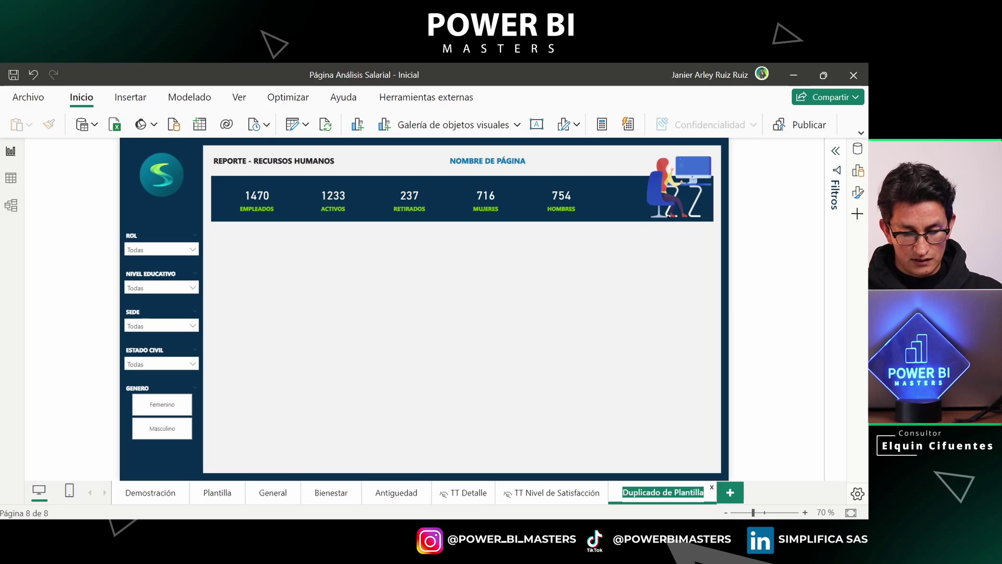
type("An")
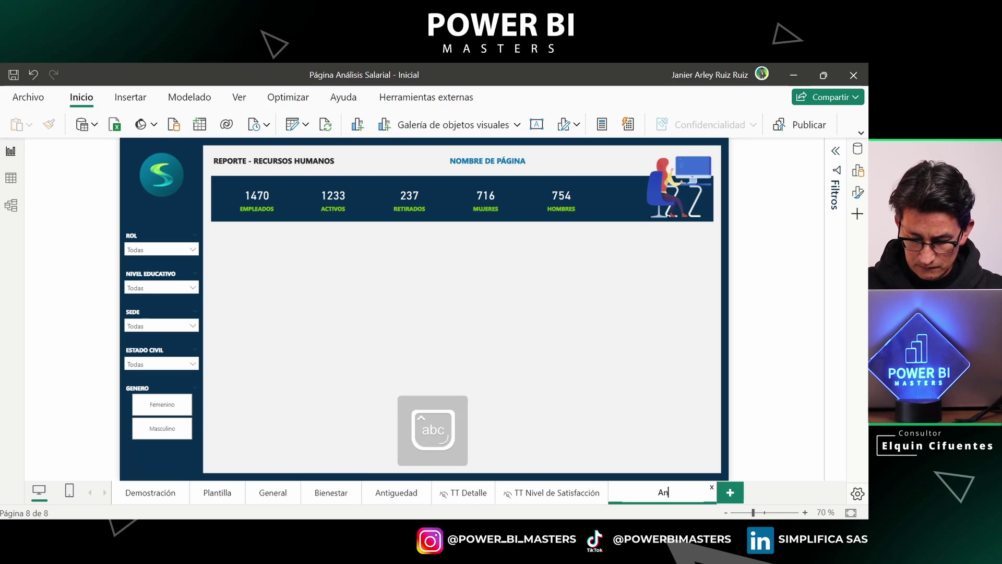
type("álisis S")
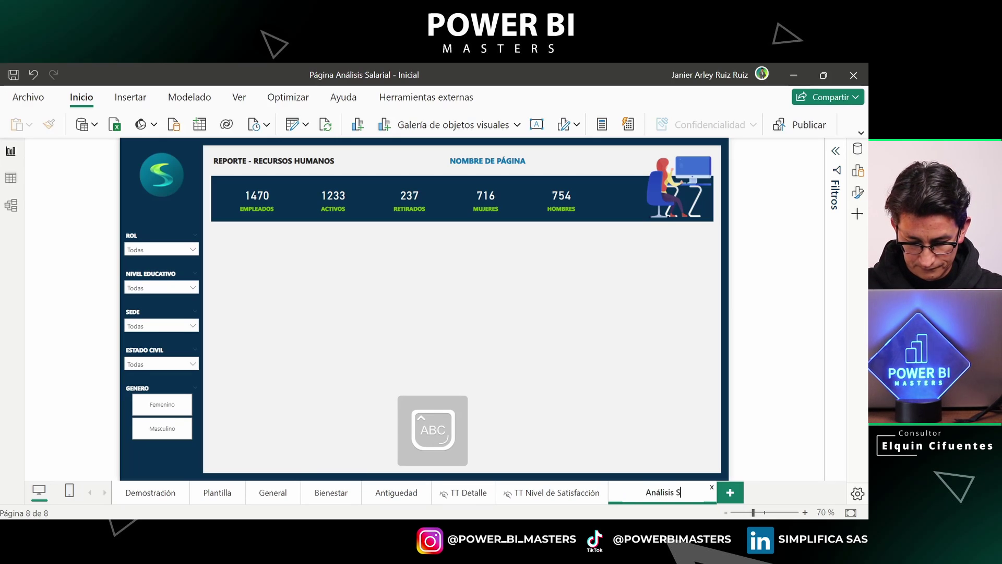
type("alarial")
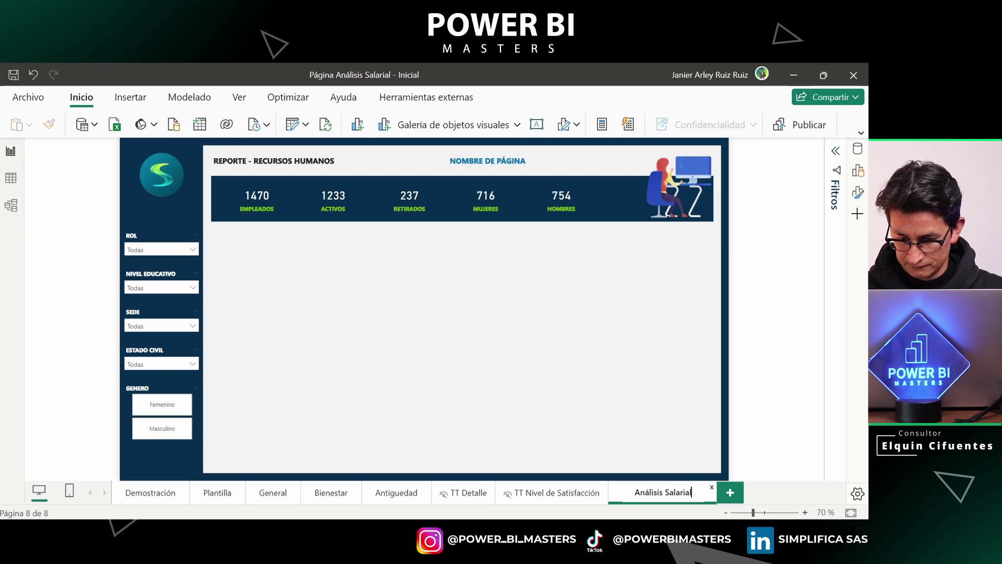
left_click(702, 407)
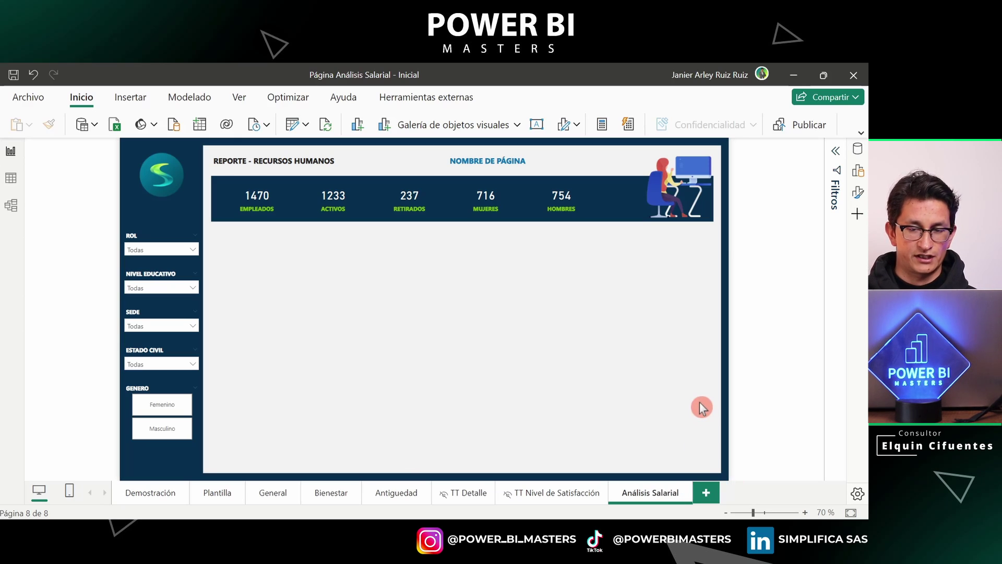
- Replace the page heading placeholder NOMBRE DE PÁGINA with ANÁLISIS SALARIAL
left_click(479, 161)
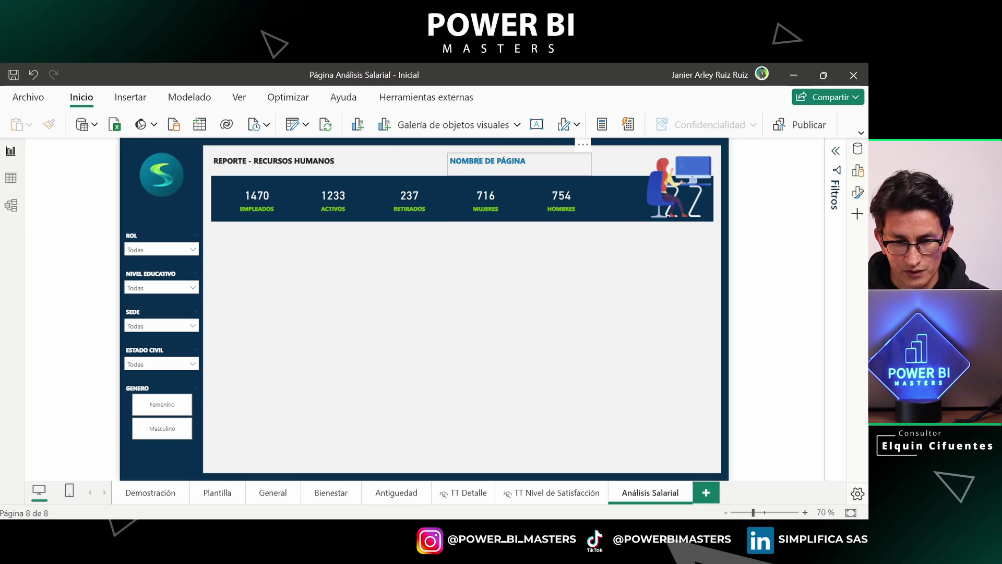
left_click(429, 161)
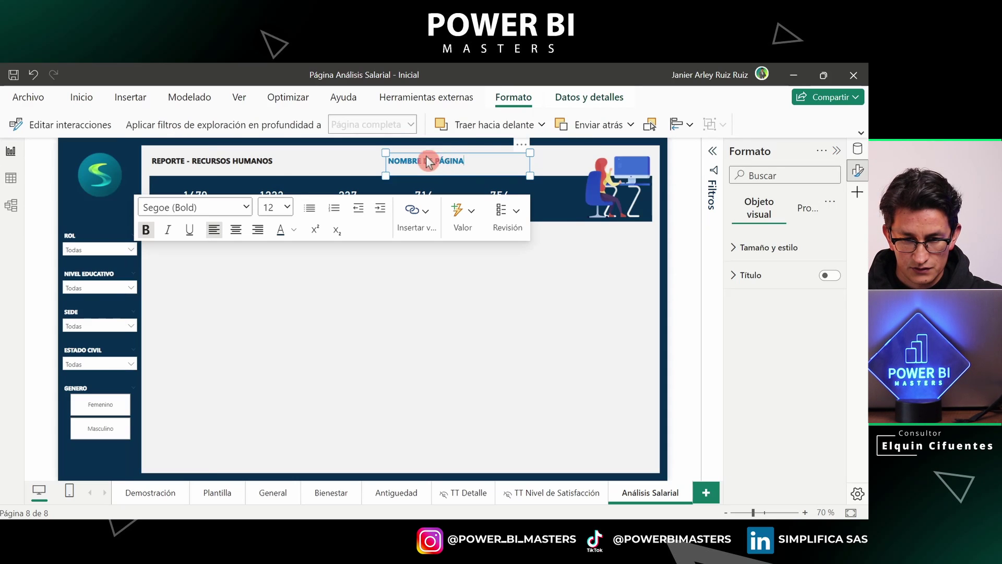
key("ctrl+a")
key("Caps_Lock")
type("ANÁLISIS SALARIAL")
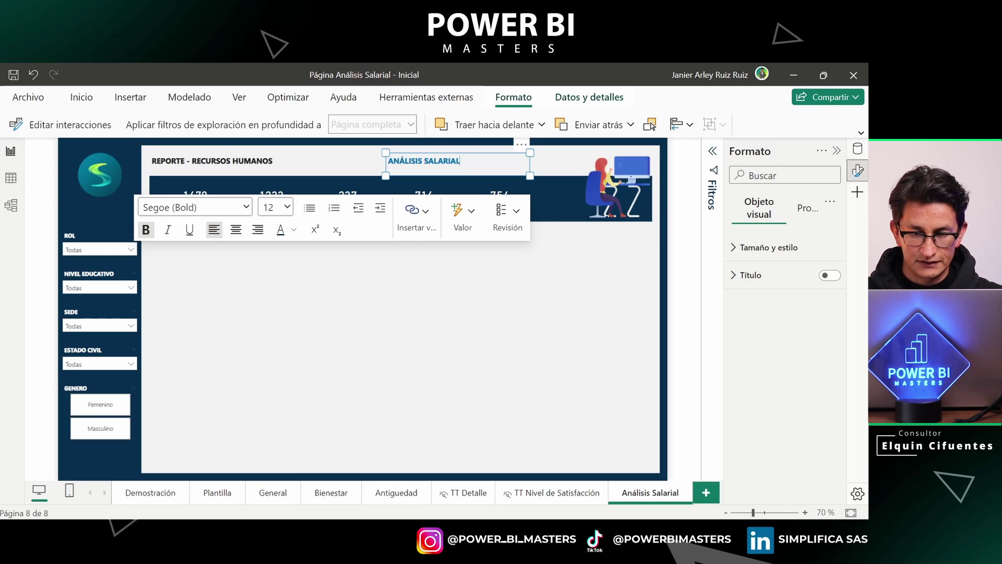
left_click(539, 343)
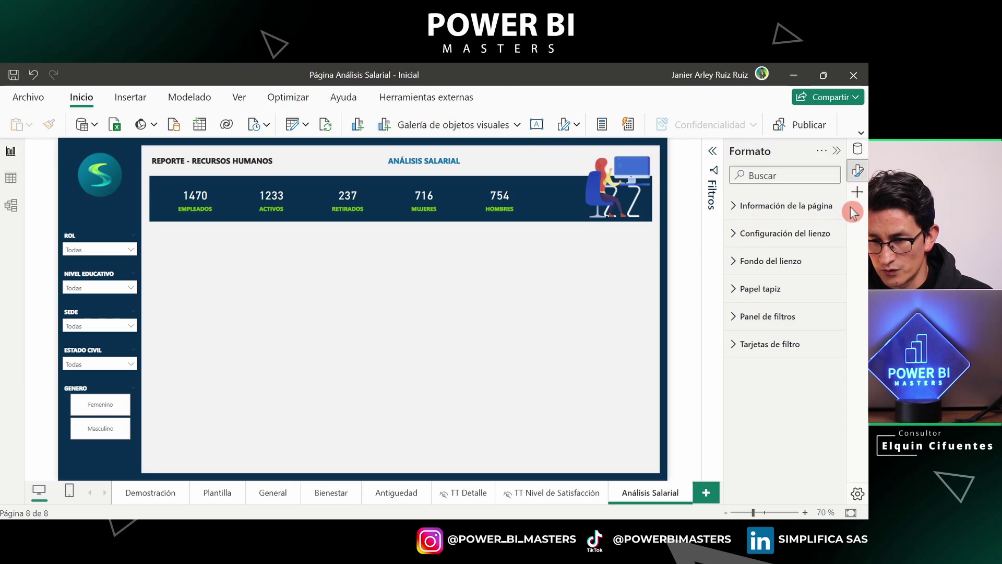
- Enable the Compilar un objeto visual pane in the pane switcher and open it beside the format options
left_click(856, 192)
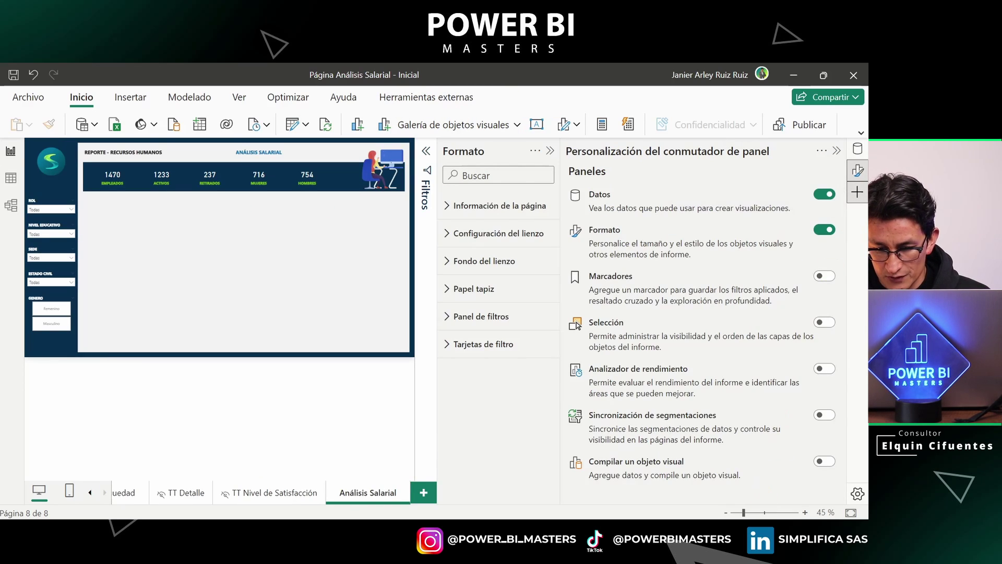
left_click(825, 461)
left_click(151, 275)
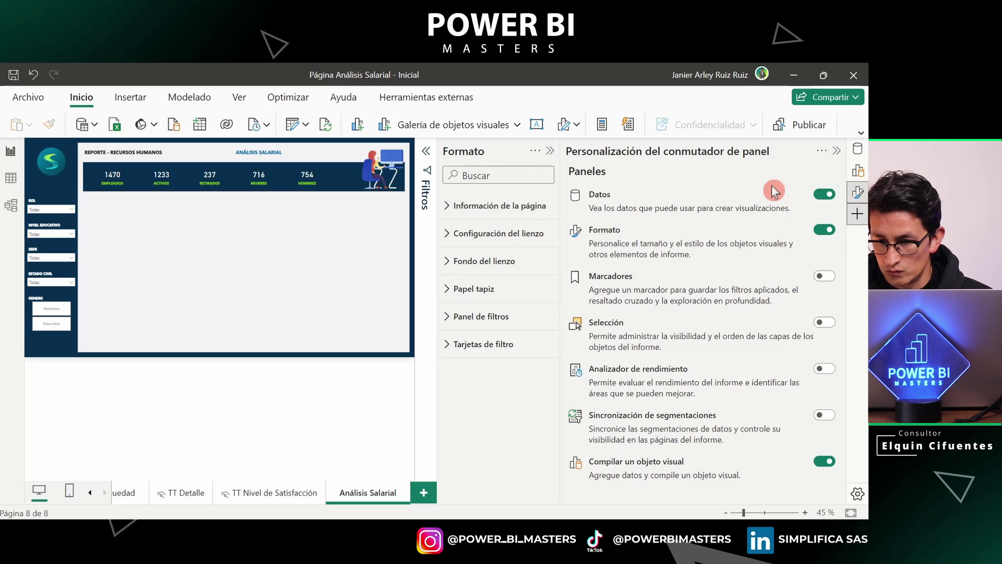
left_click(857, 213)
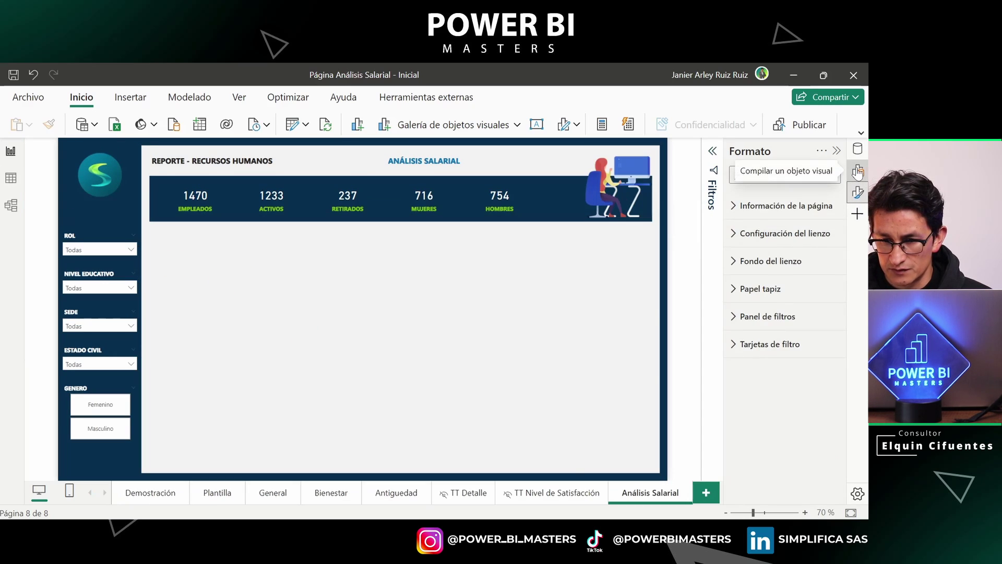
left_click(857, 172)
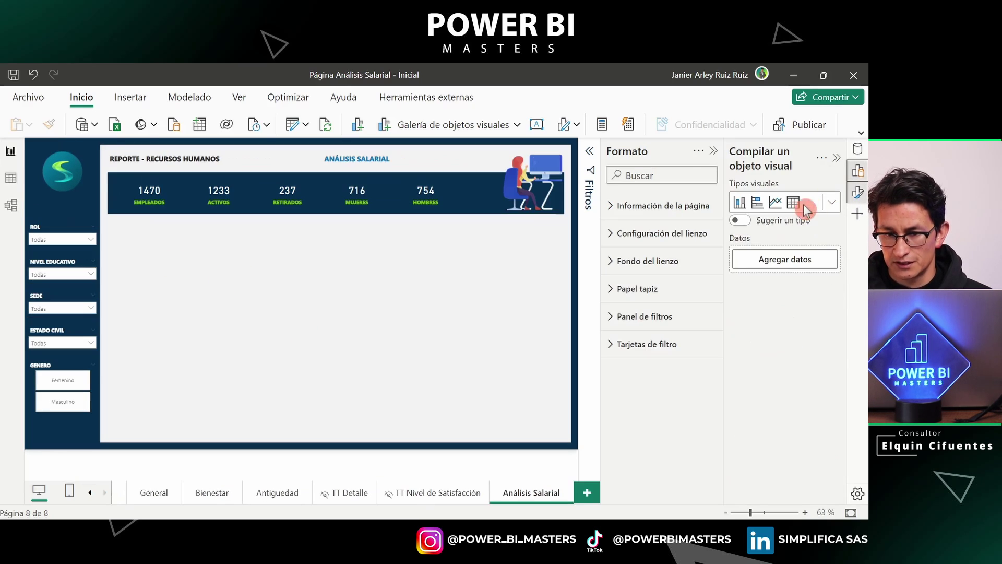
- Insert a line and stacked column chart below the indicator band and enlarge it to the band's full width
left_click(830, 205)
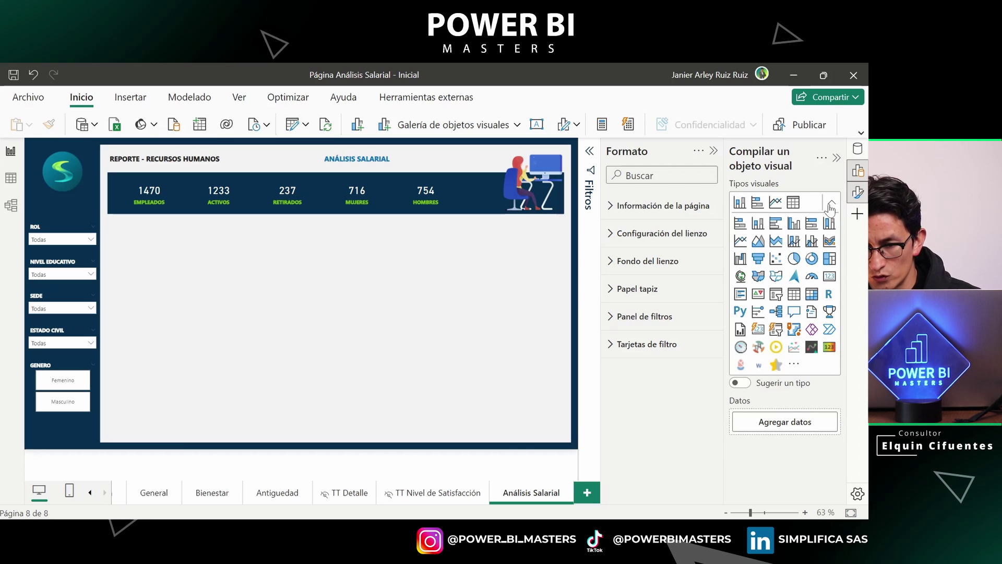
left_click(793, 243)
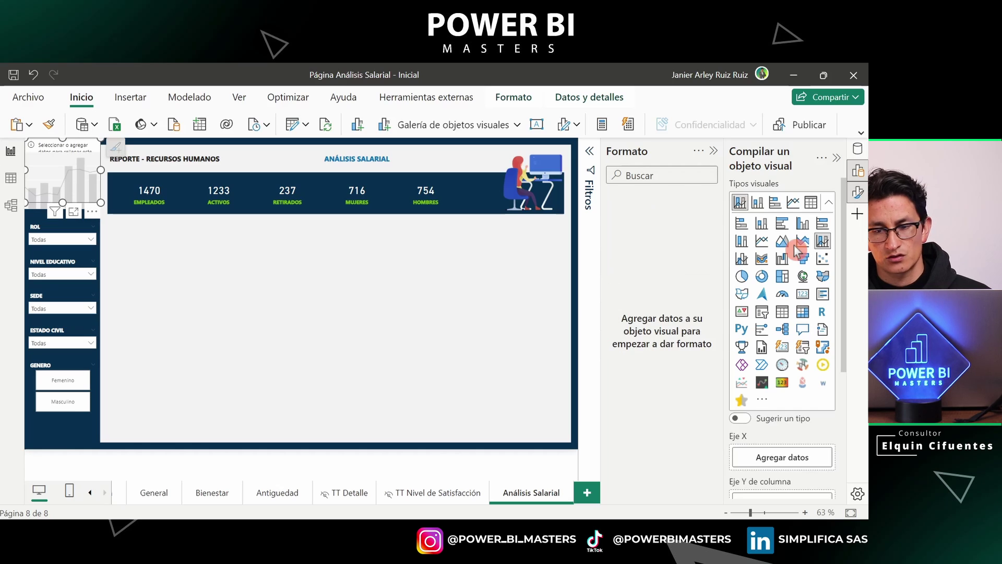
left_click_drag(71, 174, 152, 260)
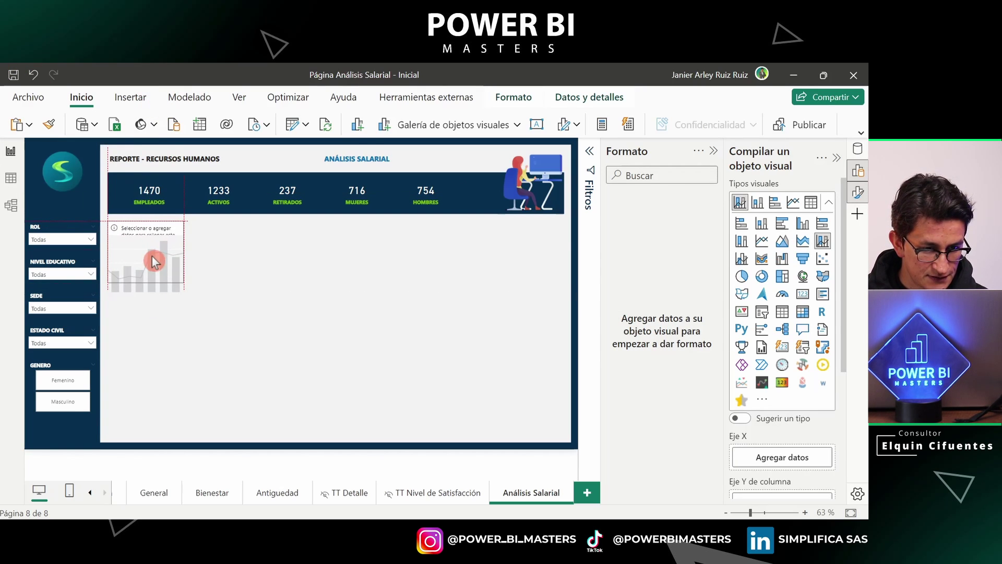
left_click_drag(188, 288, 567, 339)
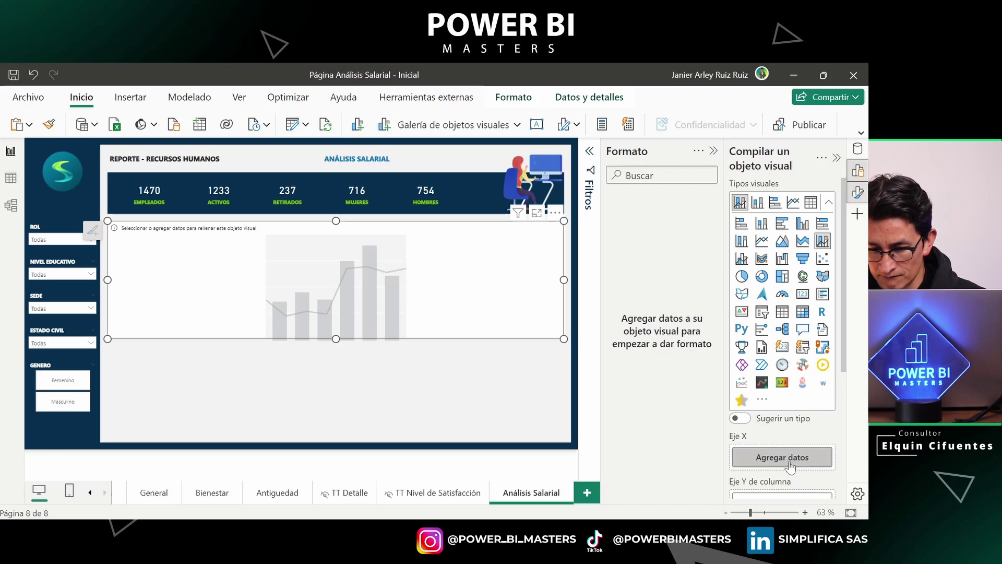
- Assign the Rol field to the combined chart's X axis
scroll(773, 446, "down", 3)
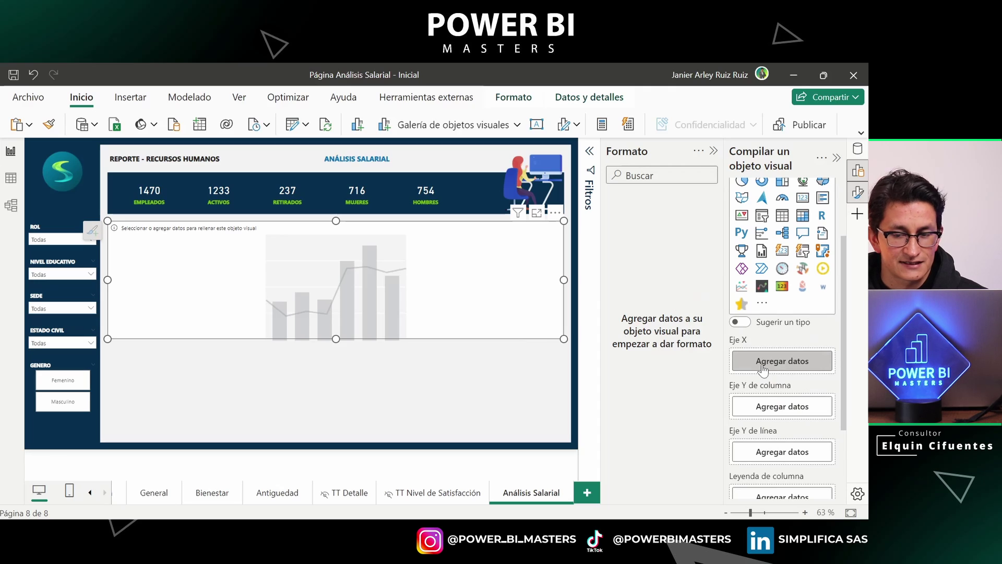
left_click(762, 365)
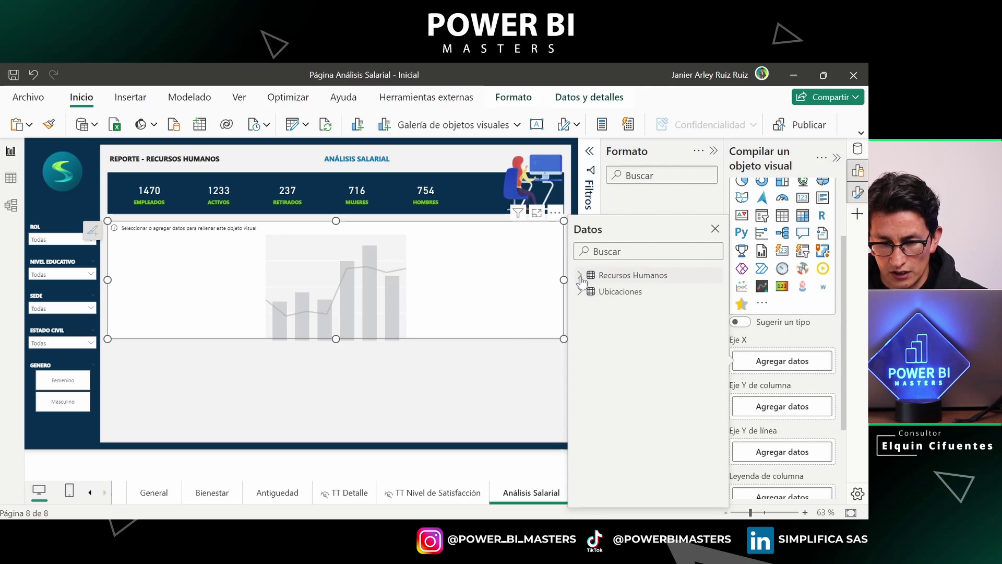
type("r")
key("Caps_Lock")
type("OL")
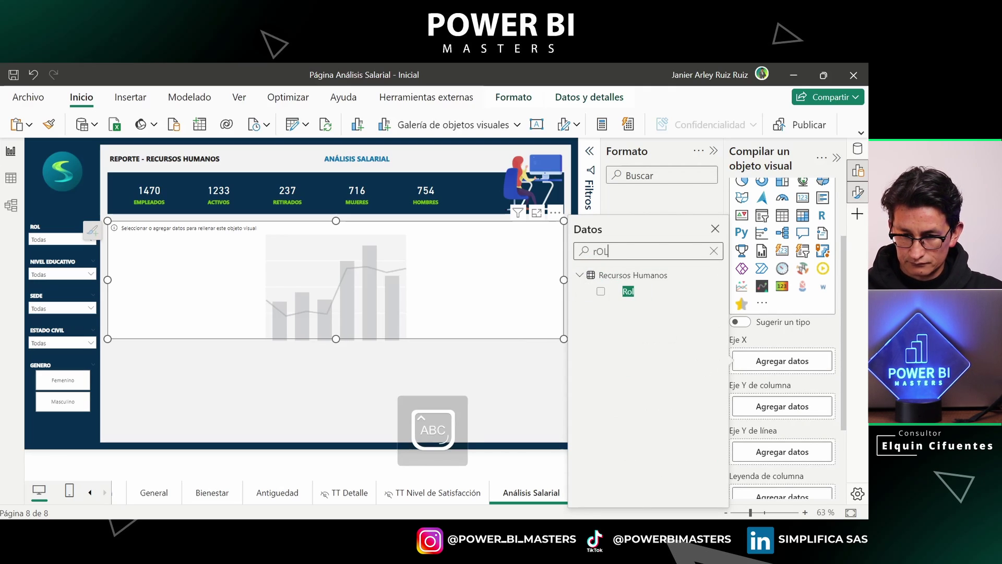
left_click(601, 291)
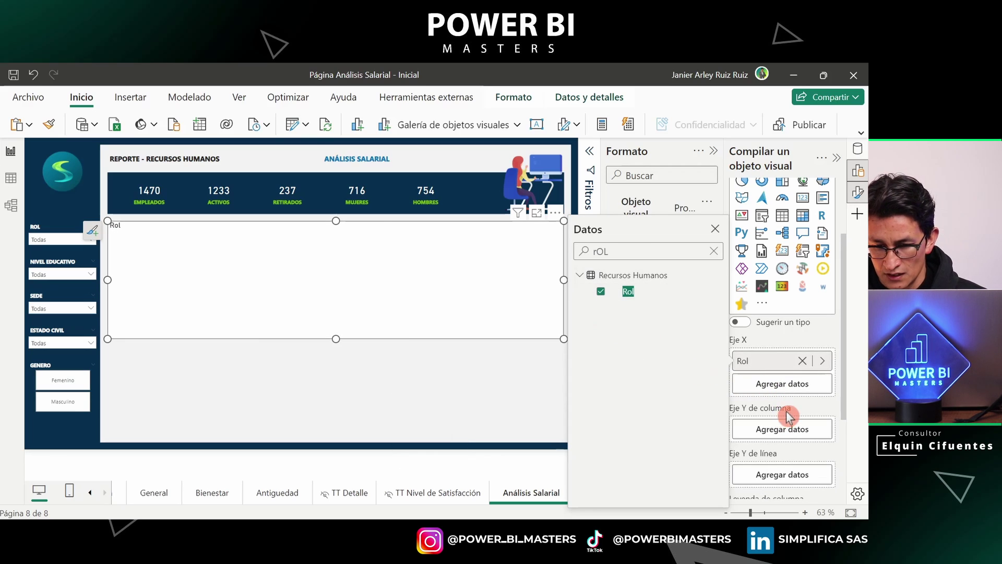
left_click(794, 415)
- Assign the Promedio Ingresos Mensuales measure from Recursos Humanos to the combined chart's column Y axis
scroll(793, 414, "down", 2)
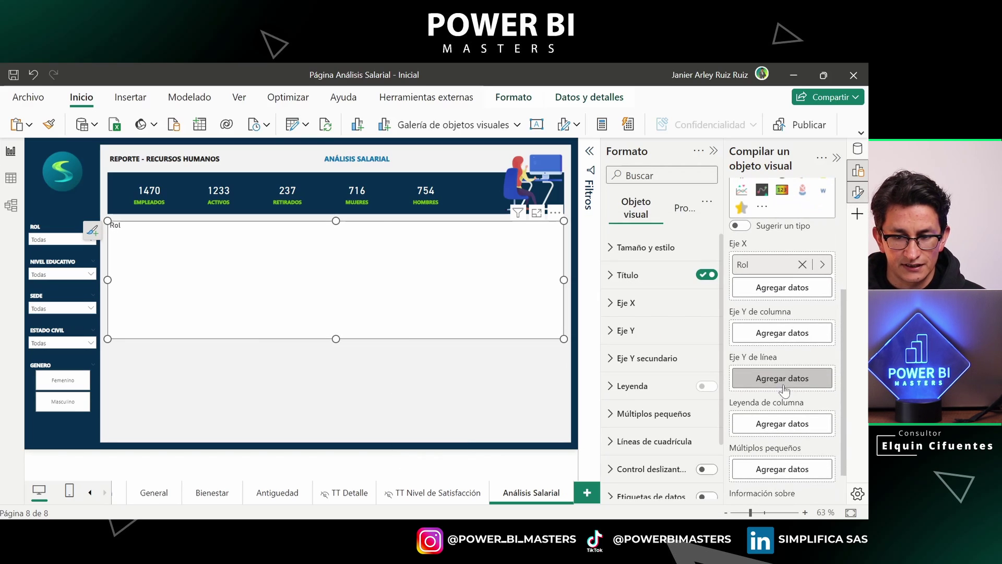
left_click(776, 329)
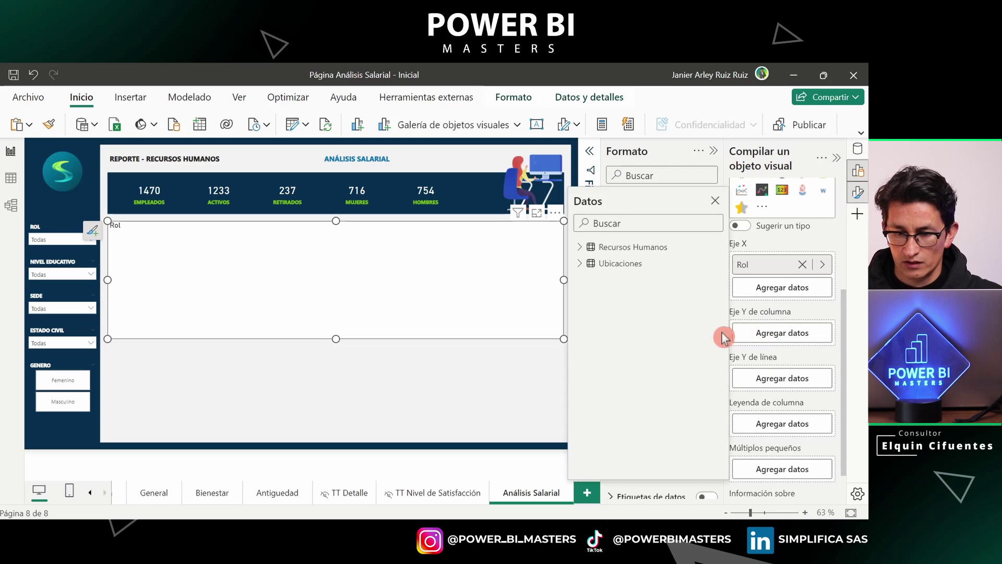
left_click(579, 249)
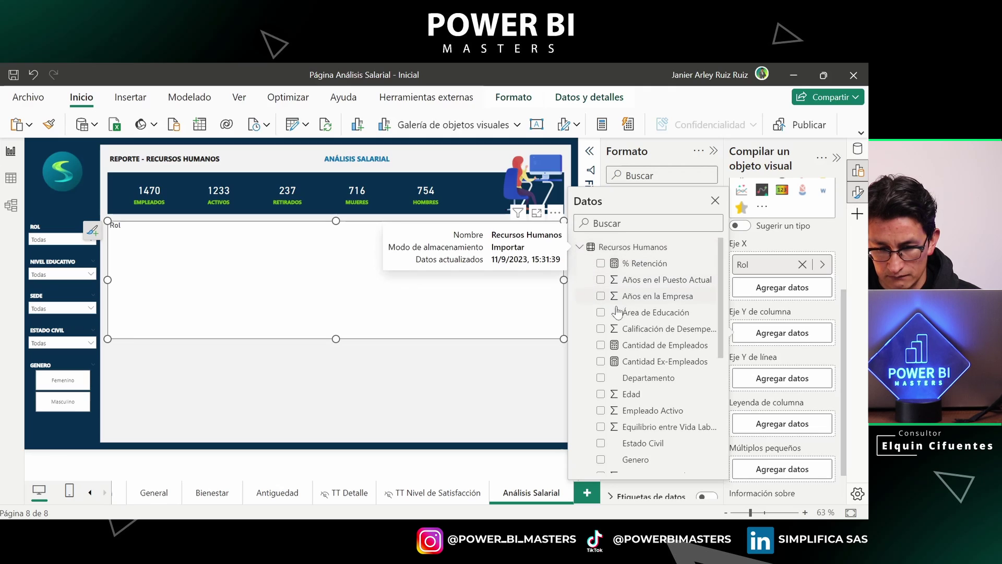
scroll(626, 339, "down", 3)
scroll(628, 346, "down", 3)
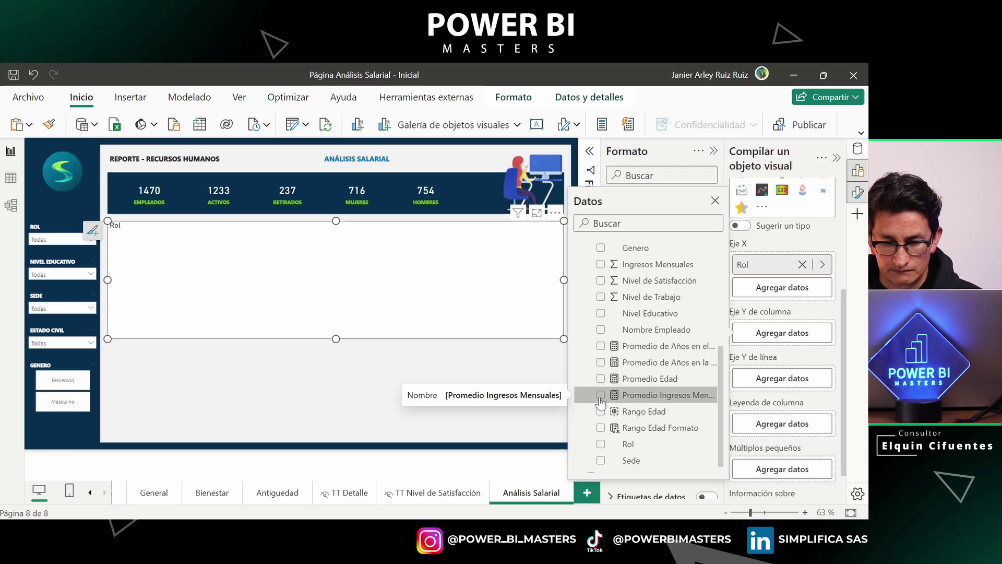
left_click(600, 395)
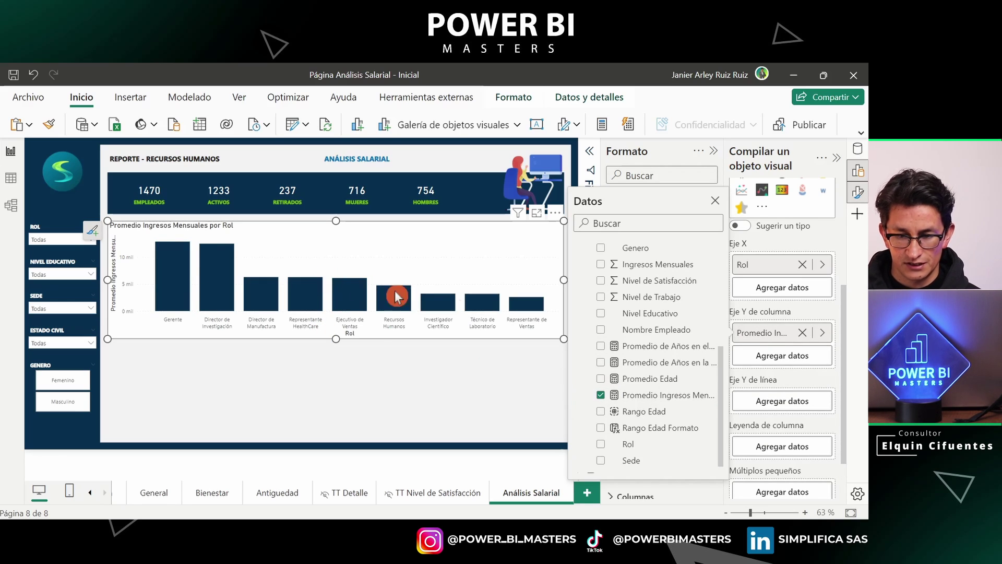
- Assign the Cantidad de Empleados measure to the combined chart's line Y axis and deselect the chart
left_click(769, 399)
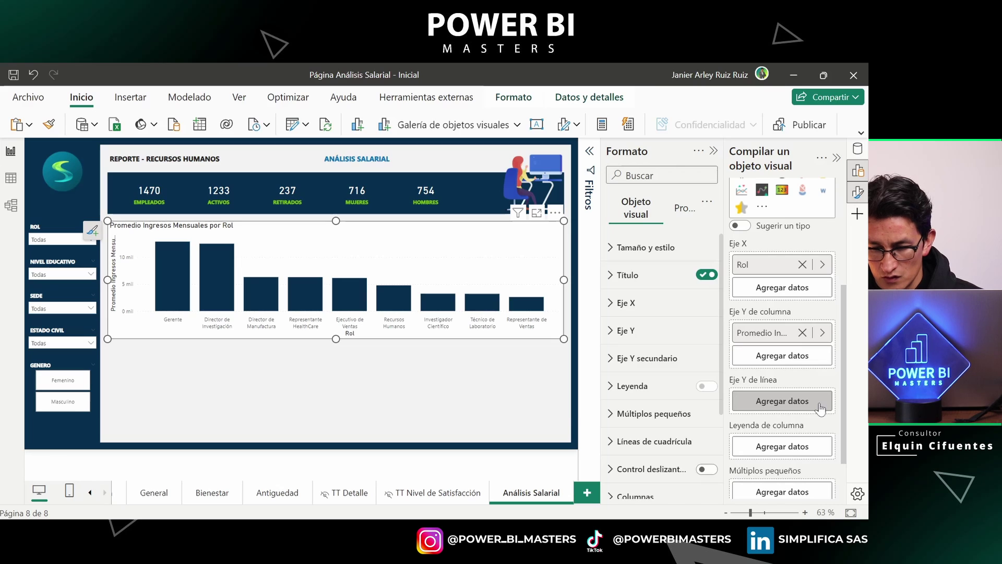
left_click(769, 399)
left_click(578, 185)
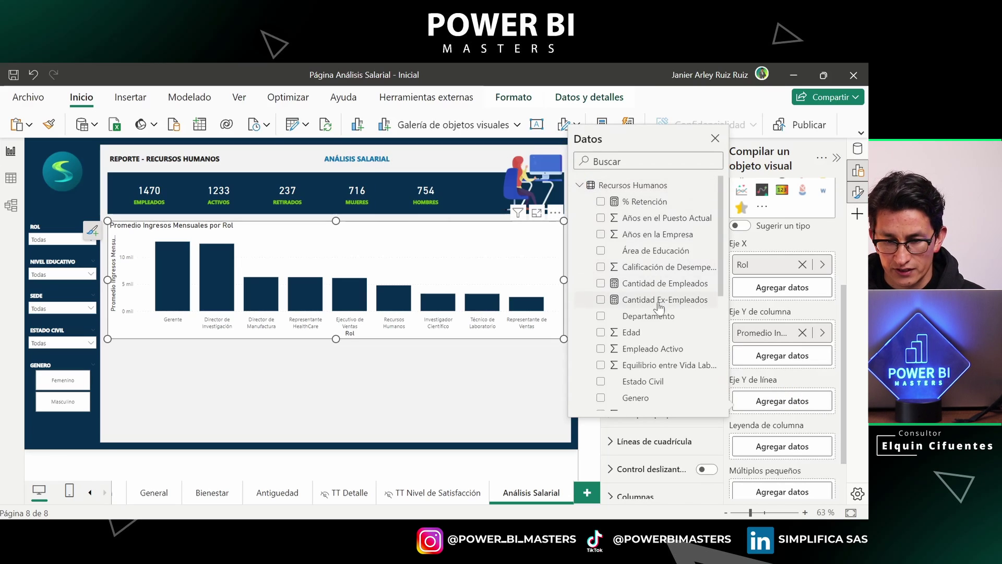
left_click(601, 283)
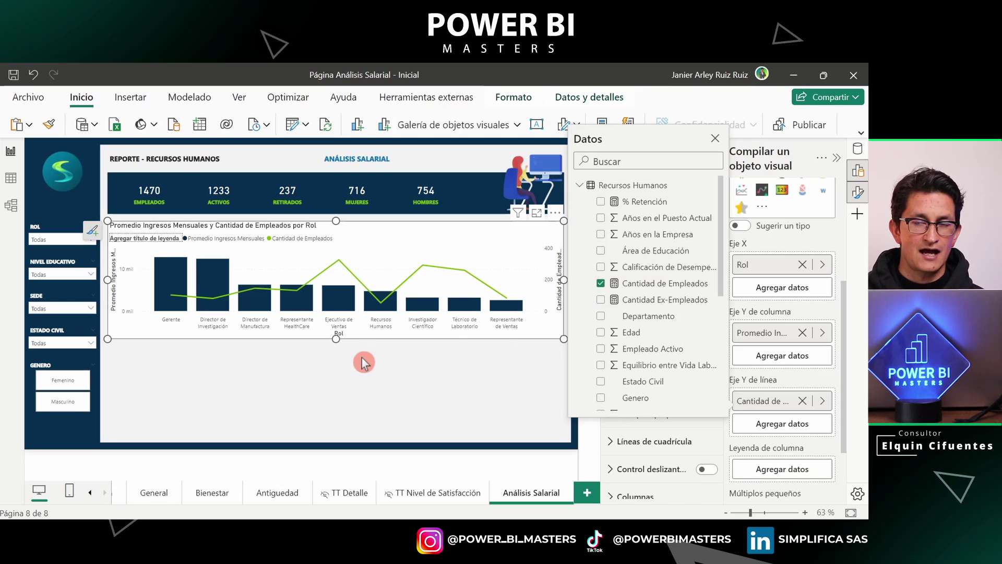
left_click(523, 238)
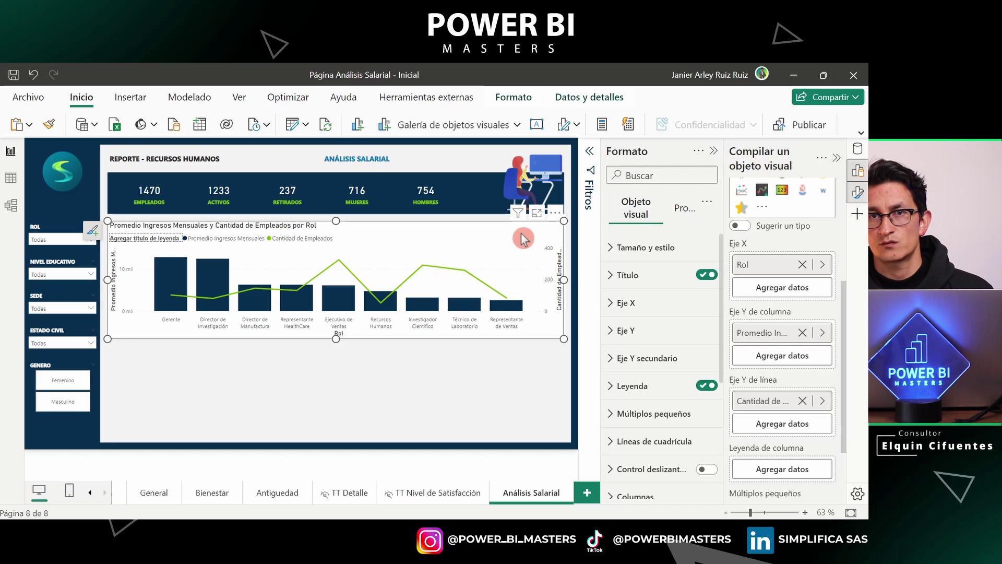
left_click(446, 372)
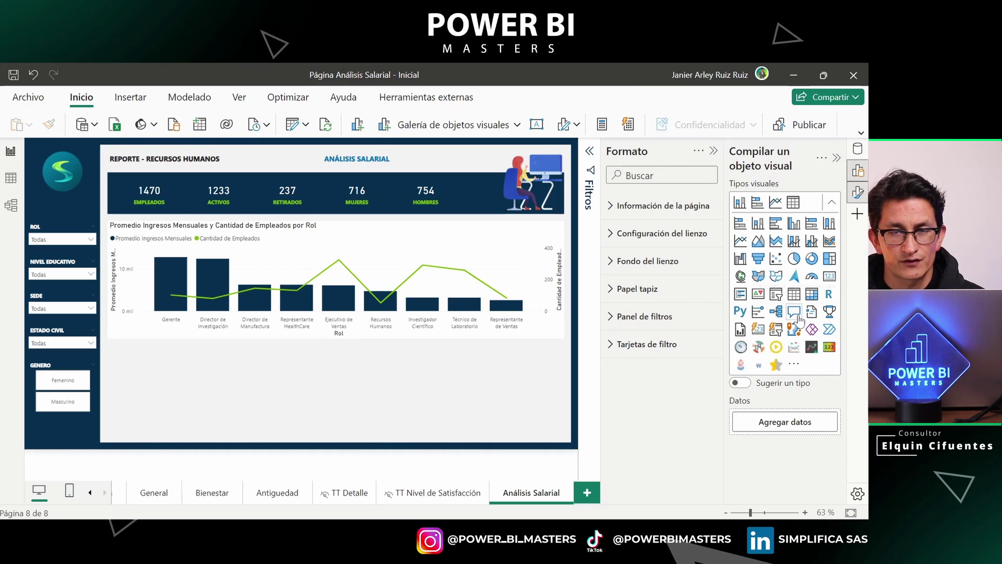
- Insert a treemap below the combined chart, aligned with its left edge and about half its width
left_click(830, 259)
left_click_drag(51, 170, 135, 374)
left_click_drag(183, 416, 348, 435)
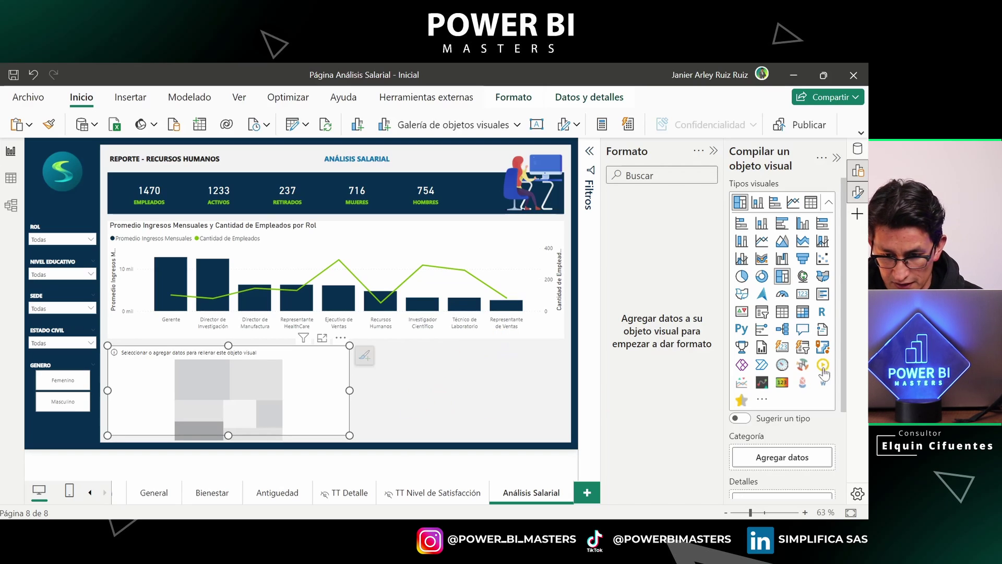
- Set Genero as the treemap's category and Rol as its details field
scroll(782, 412, "down", 3)
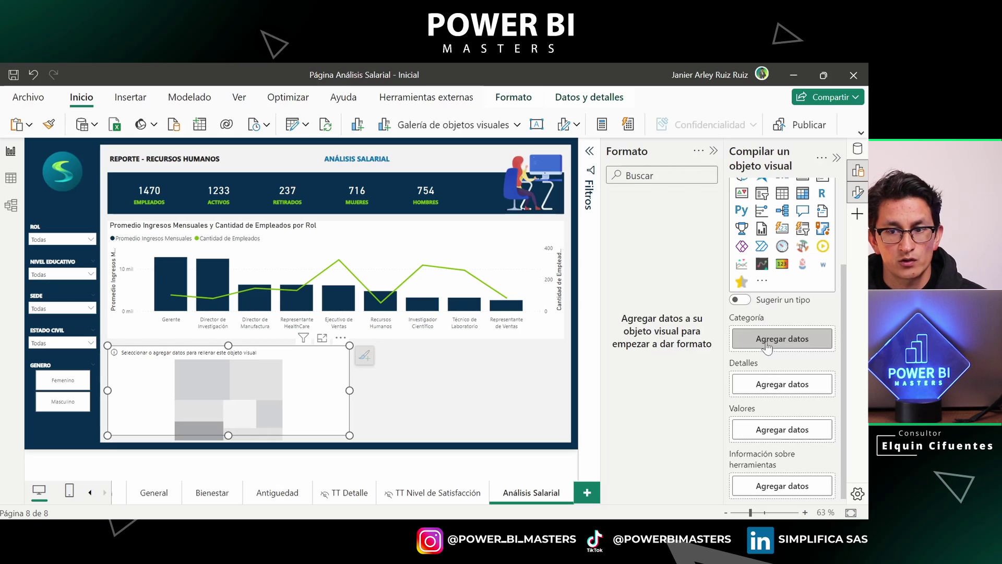
left_click(767, 341)
left_click(697, 229)
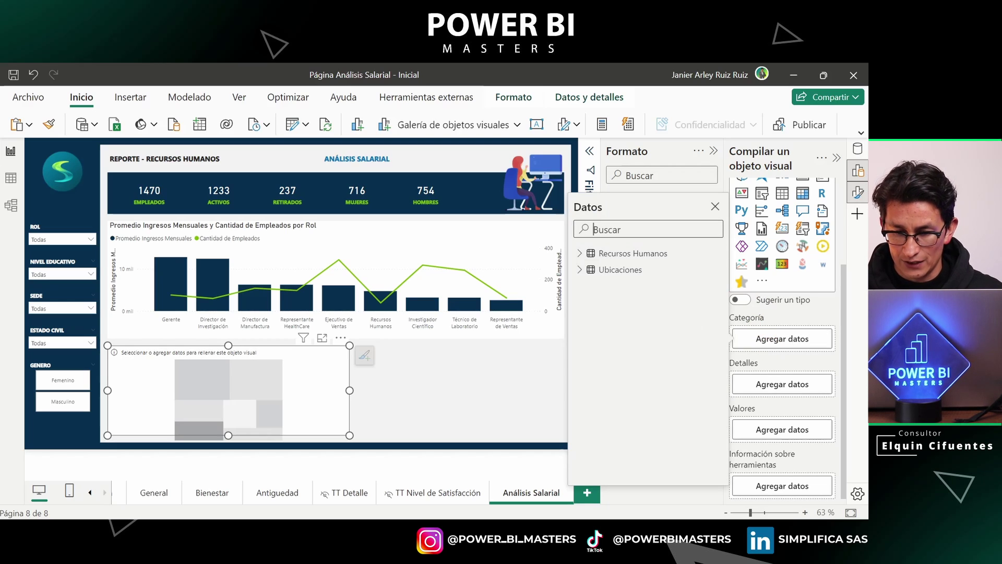
type("GENE")
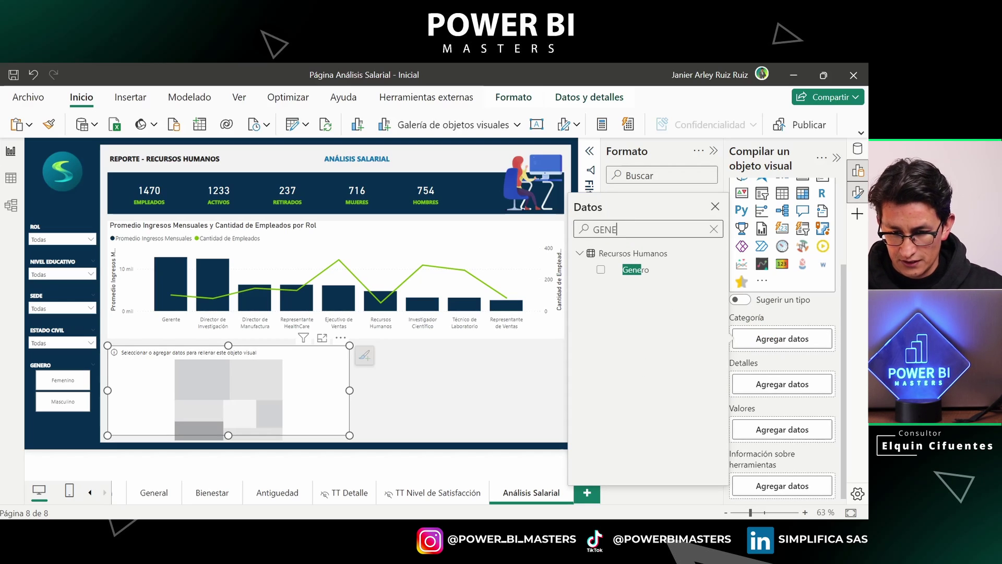
left_click(601, 270)
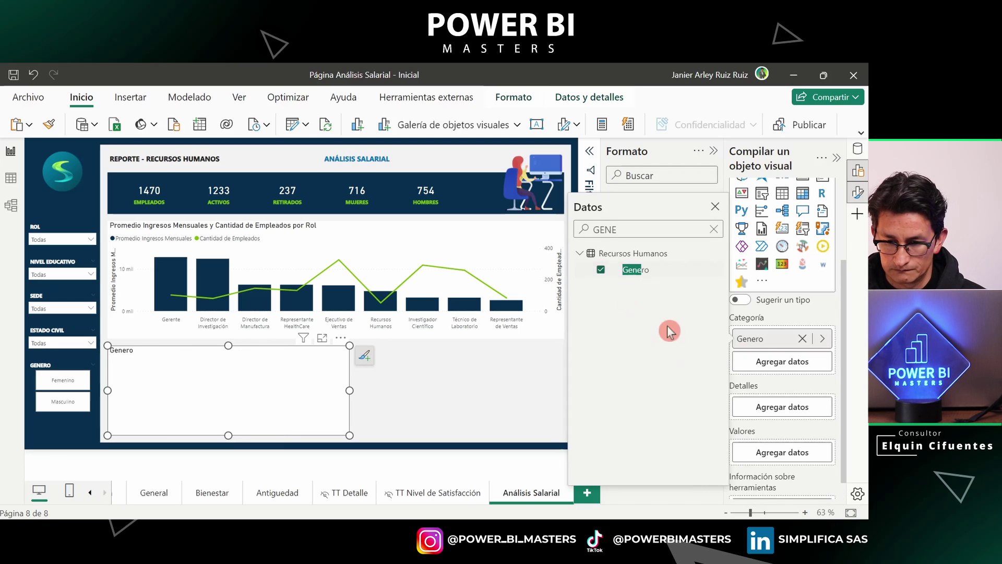
left_click(770, 412)
left_click(644, 161)
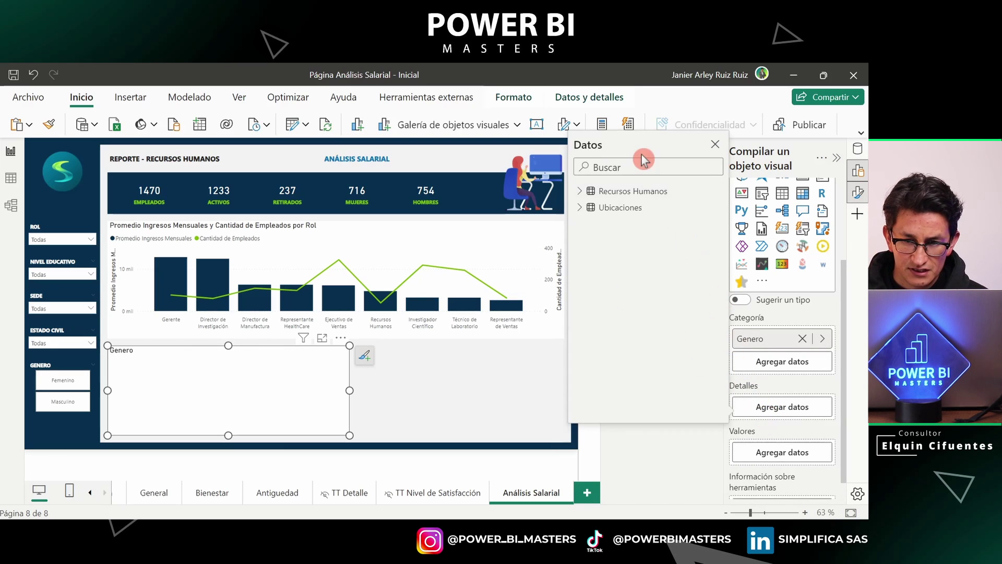
type("ROL")
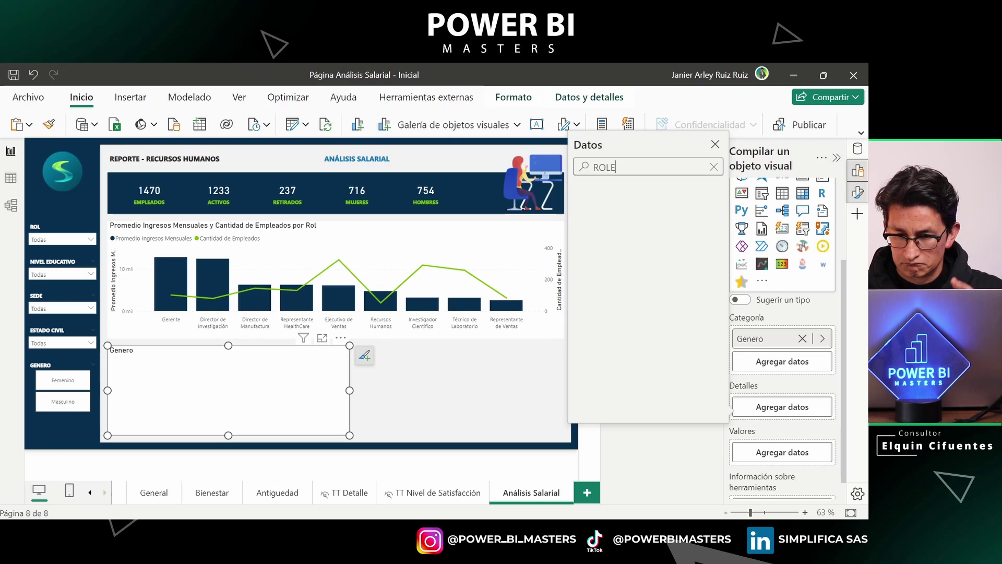
left_click(601, 207)
- Use the Promedio Ingresos Mensuales measure for the treemap's values and deselect the treemap
left_click(779, 453)
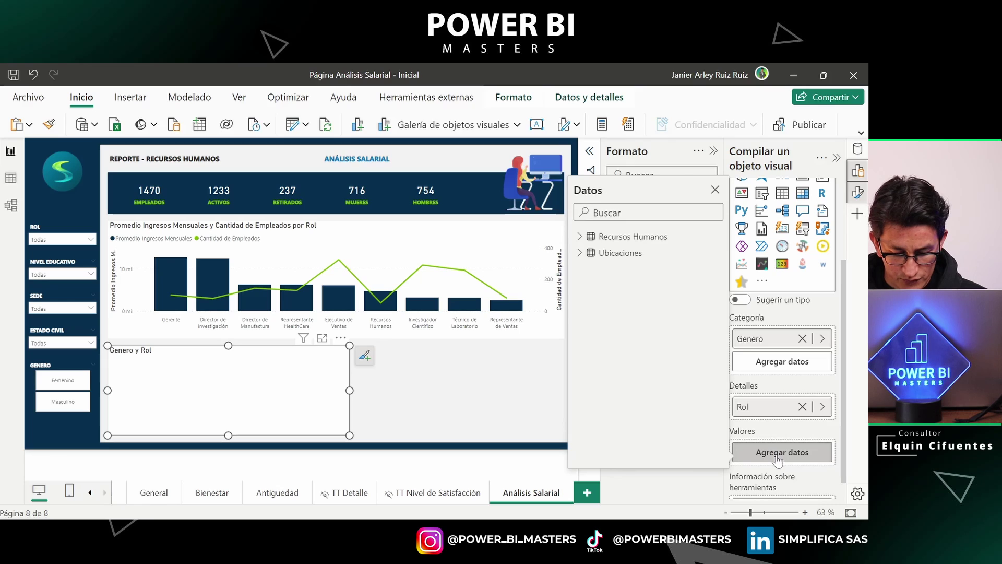
left_click(778, 456)
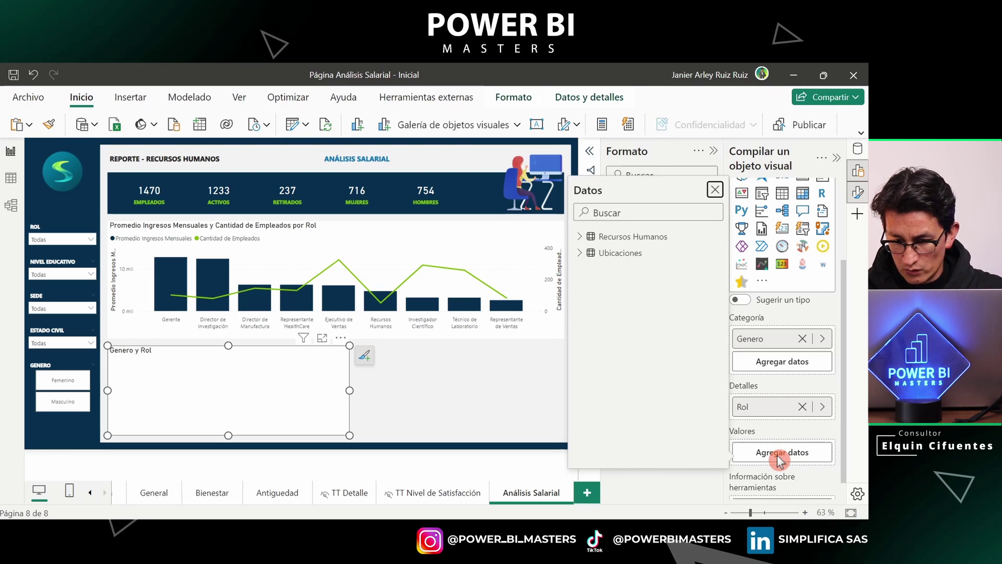
left_click(621, 212)
type("PRO")
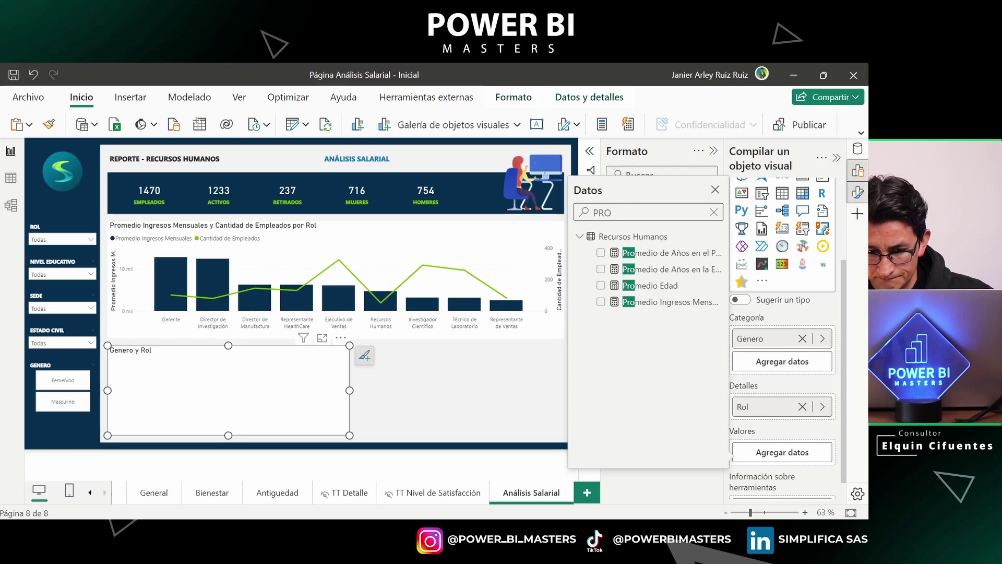
left_click(600, 302)
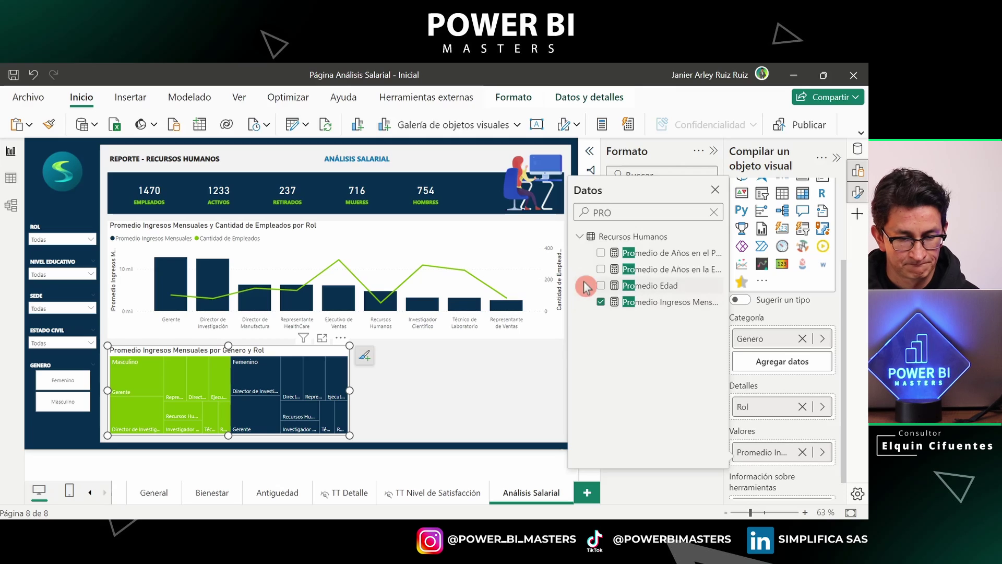
left_click(495, 390)
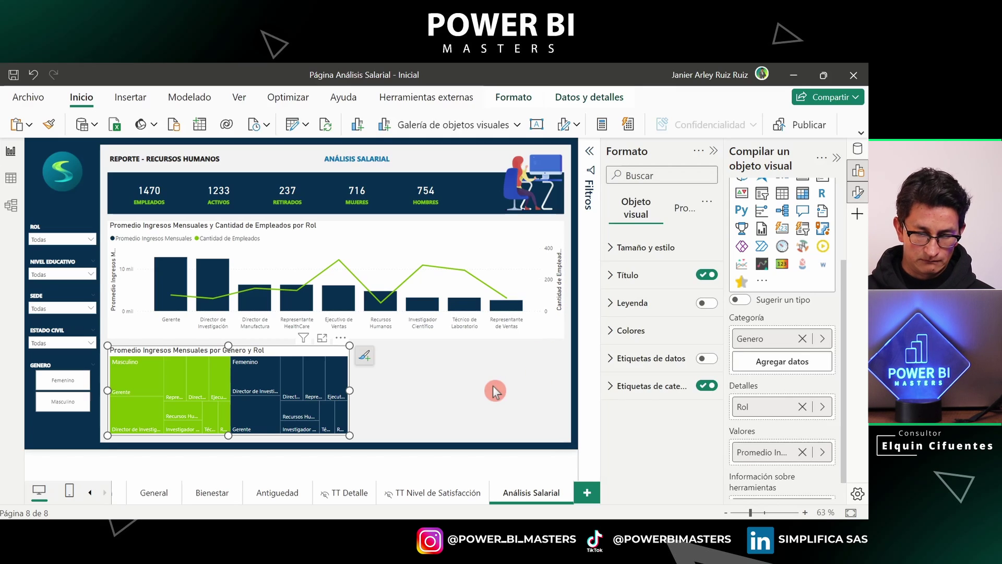
left_click(494, 390)
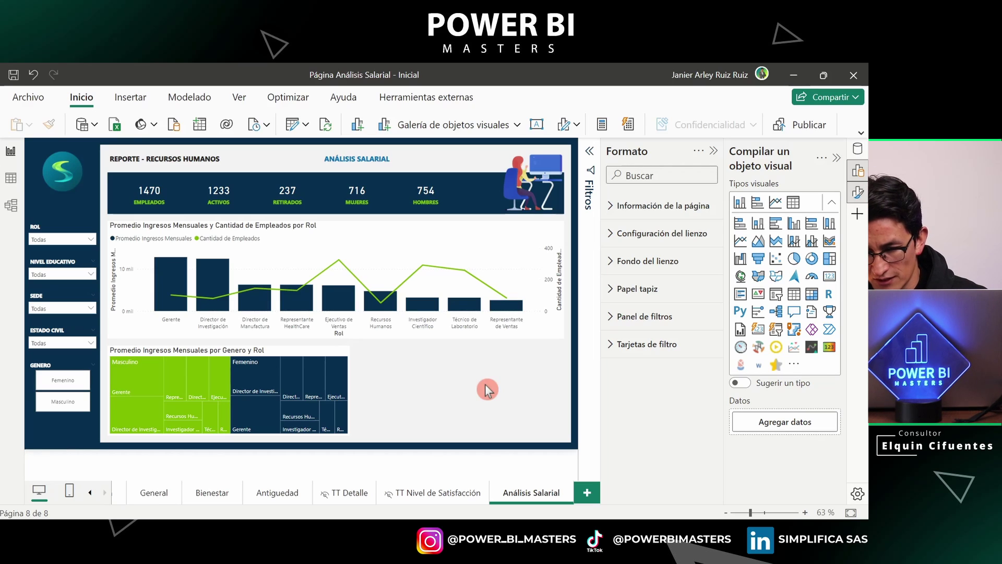
- Insert a new-style card visual and fit it into the empty space beside the treemap, matching its height
left_click(758, 330)
left_click_drag(99, 206, 564, 377)
left_click_drag(459, 408, 462, 438)
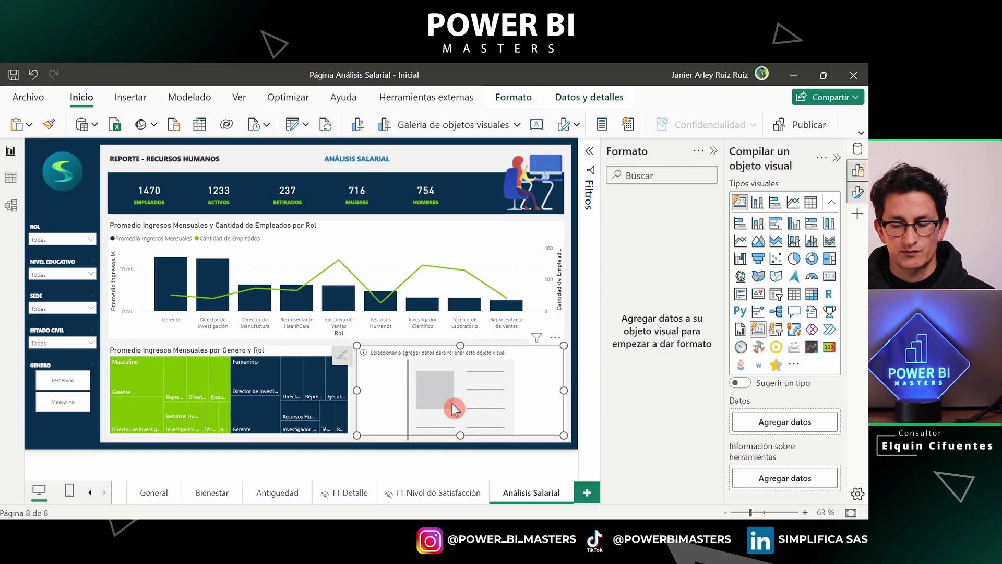
- Add the Cantidad de Empleados and Promedio Ingresos Mensuales measures to the new card visual
left_click(791, 427)
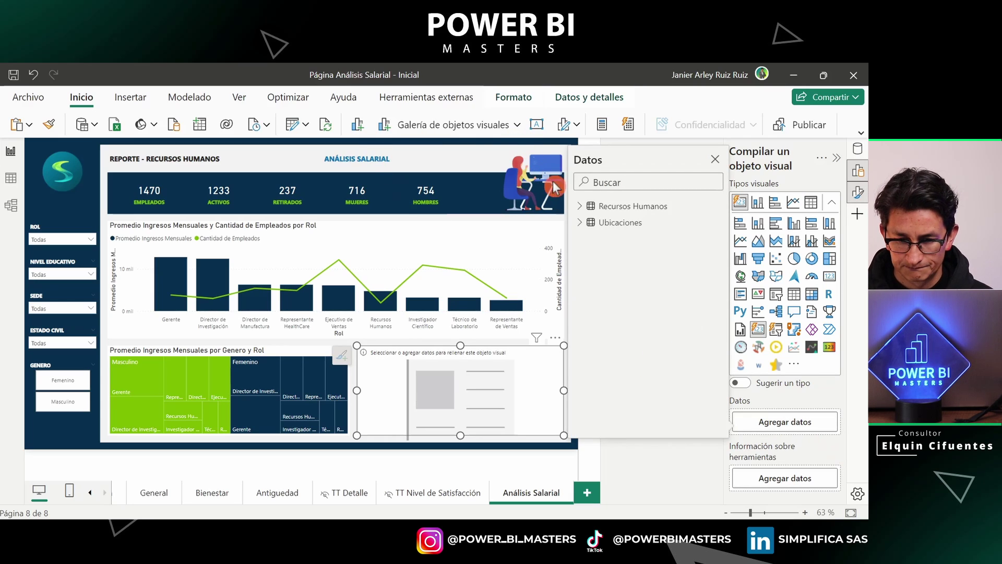
left_click(578, 208)
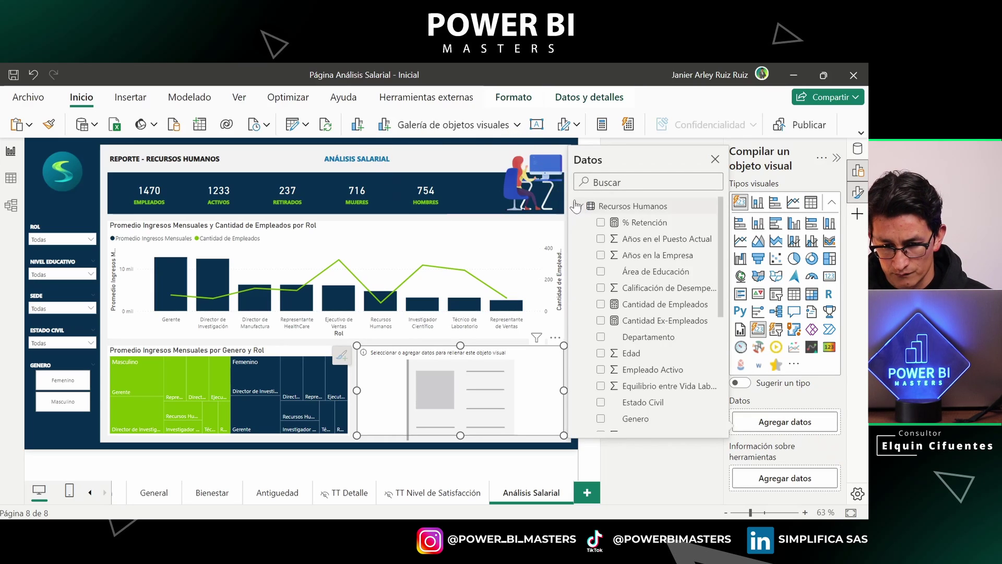
left_click(600, 304)
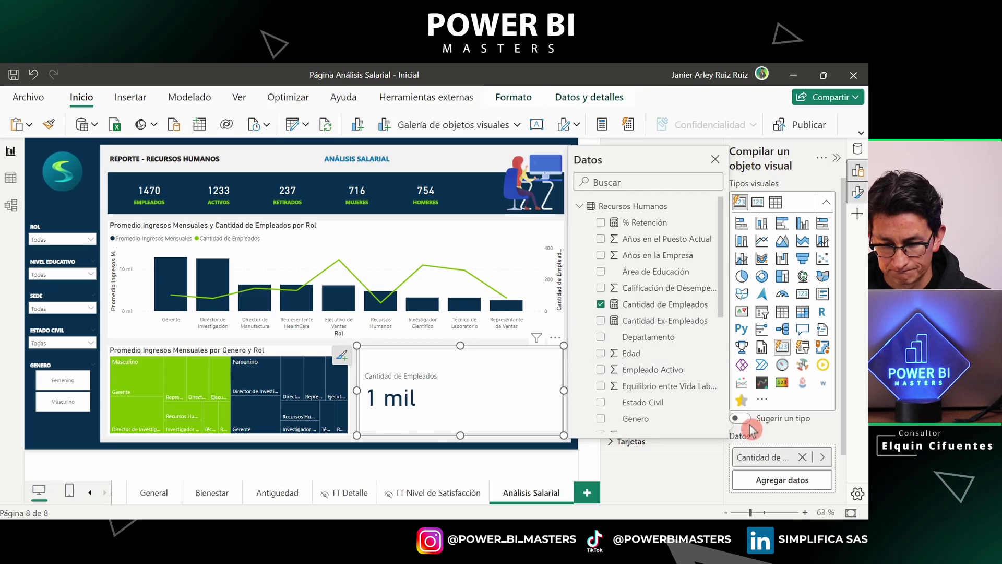
left_click(775, 488)
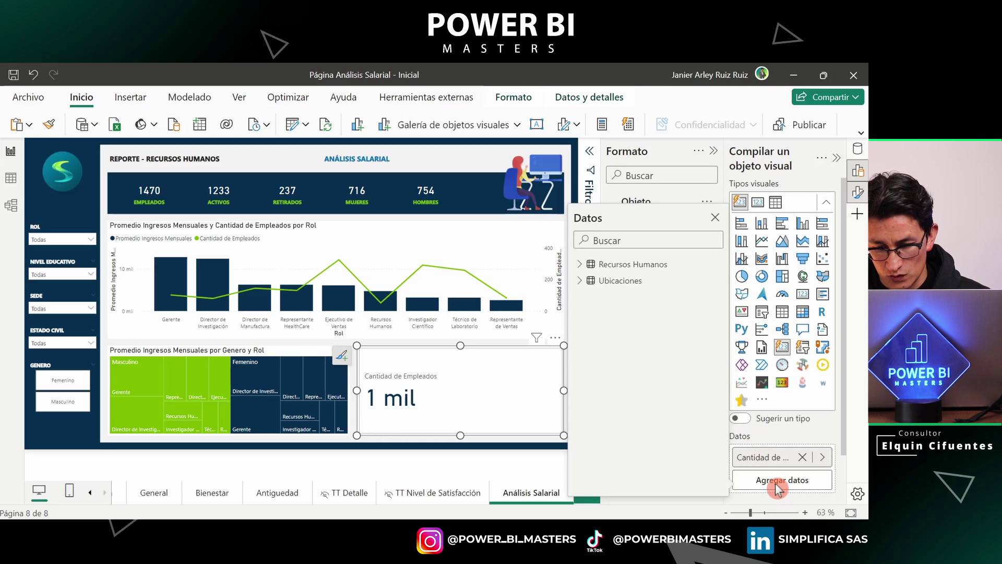
left_click(578, 264)
scroll(642, 389, "down", 5)
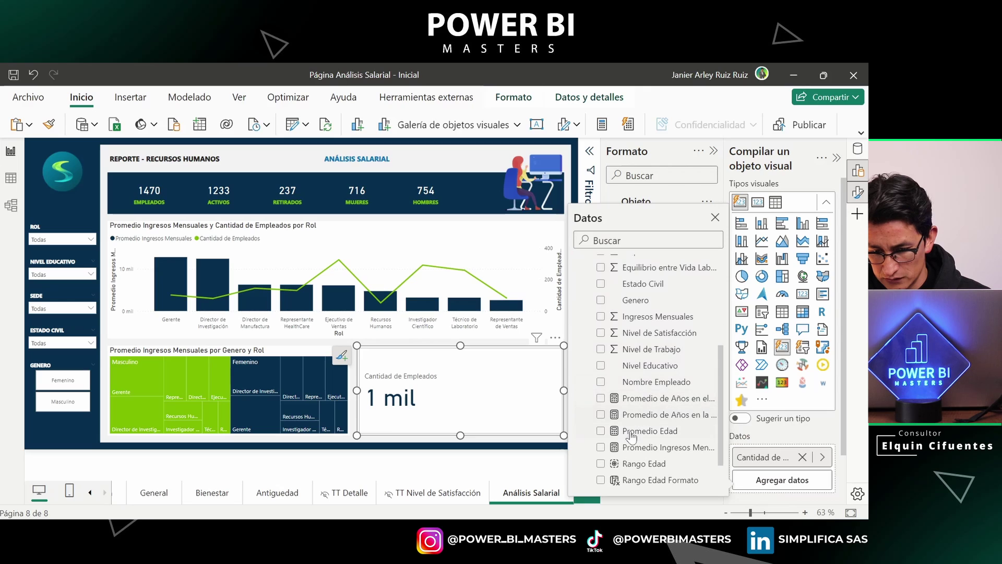
left_click(600, 449)
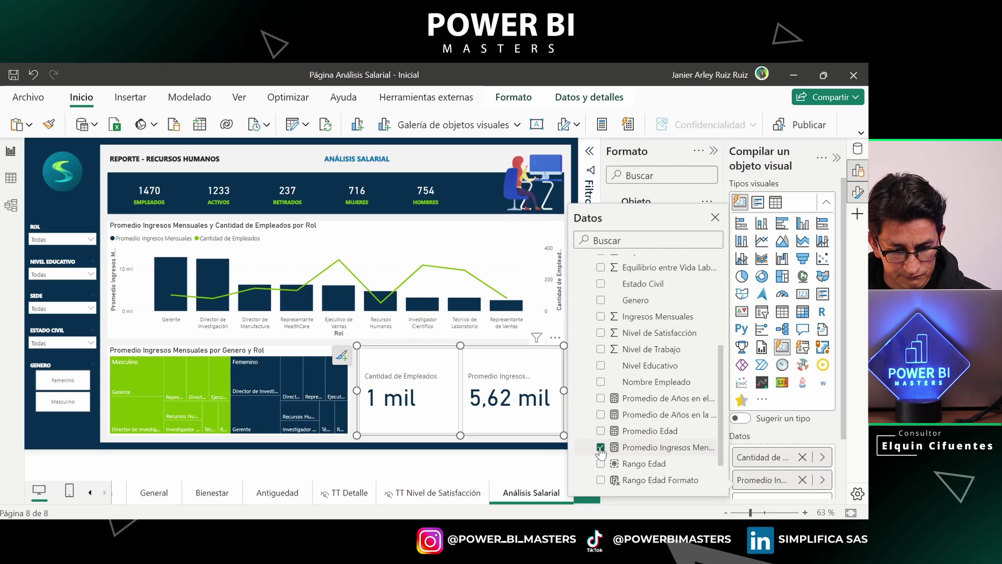
left_click(714, 217)
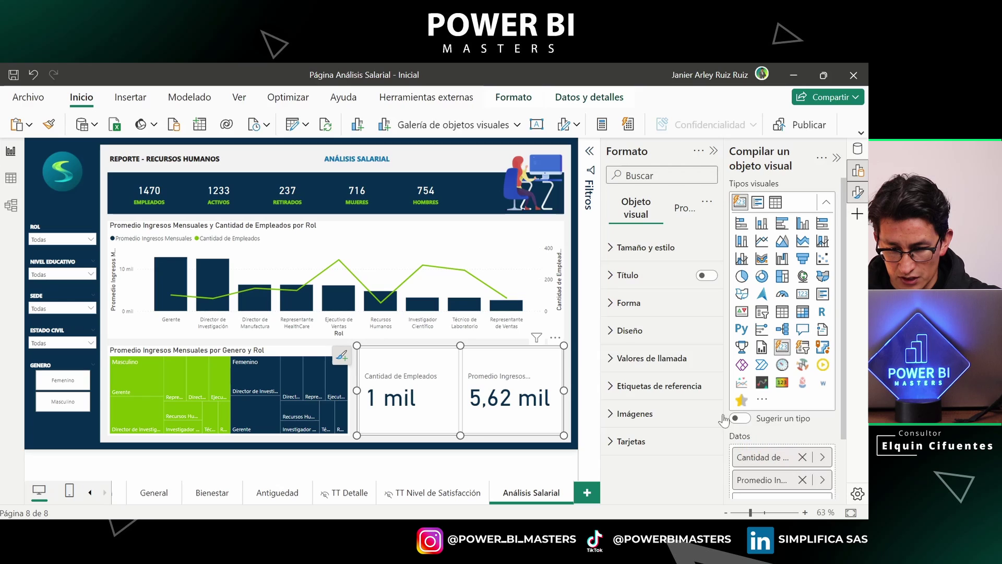
- Set the vertical alignment in the new card visual's layout (Diseño) to middle
left_click(628, 334)
scroll(627, 337, "down", 3)
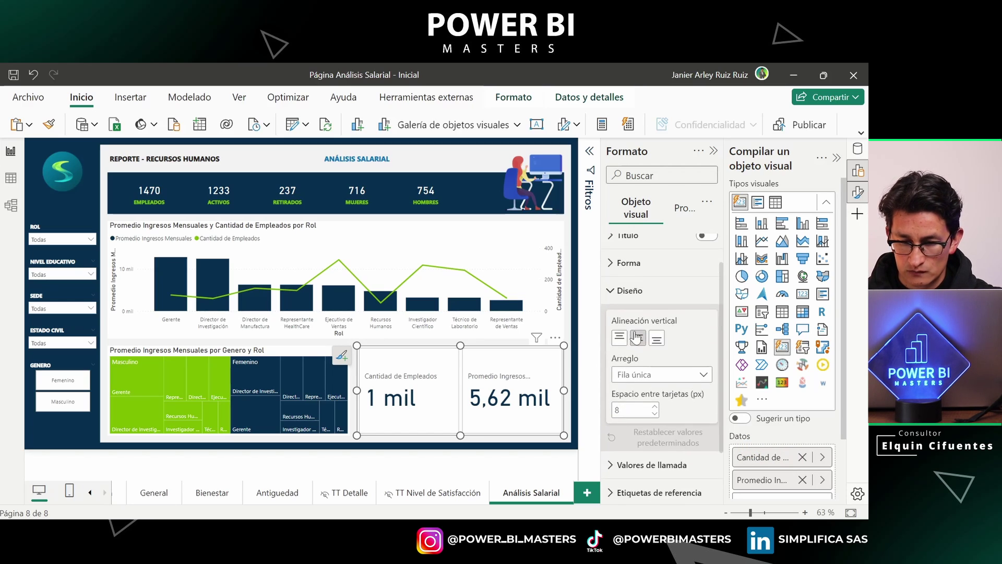
left_click(621, 298)
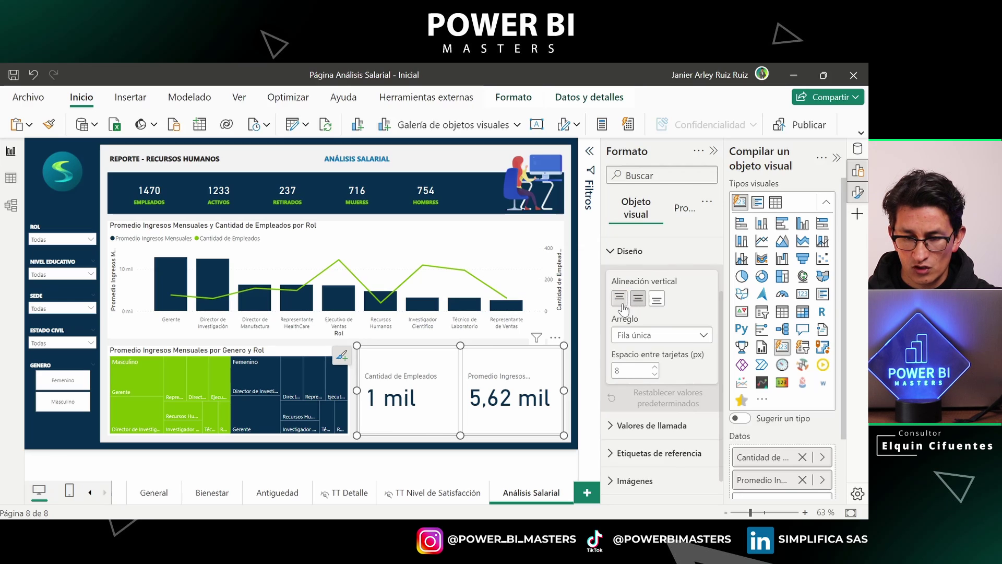
left_click(637, 299)
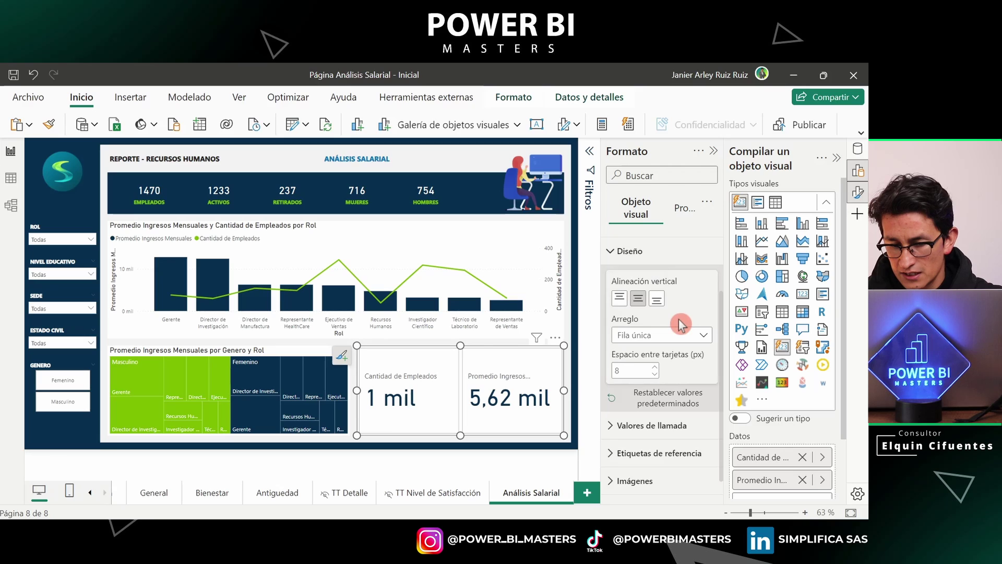
- Try the Columna única arrangement for the cards and switch back to Fila única
left_click(653, 336)
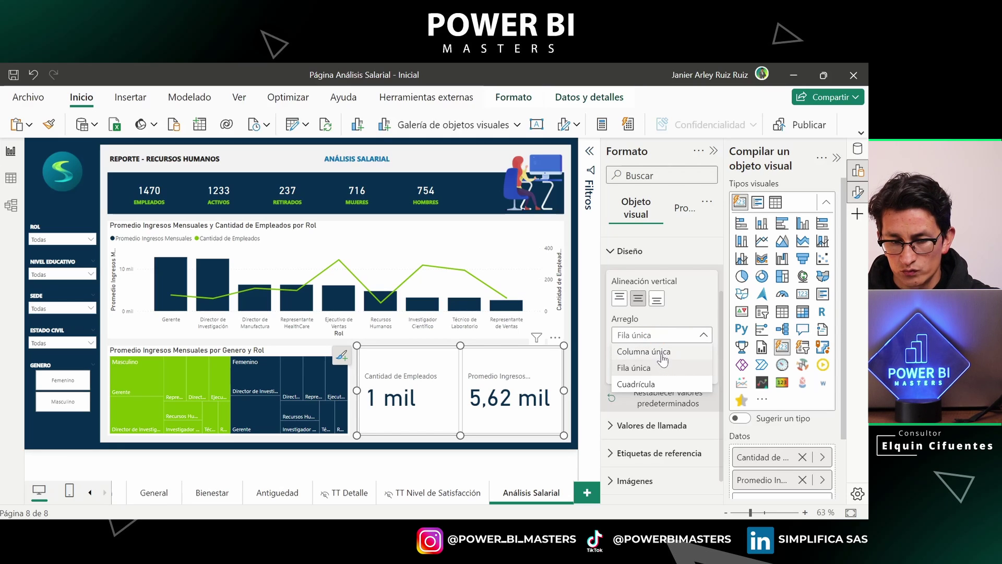
left_click(661, 354)
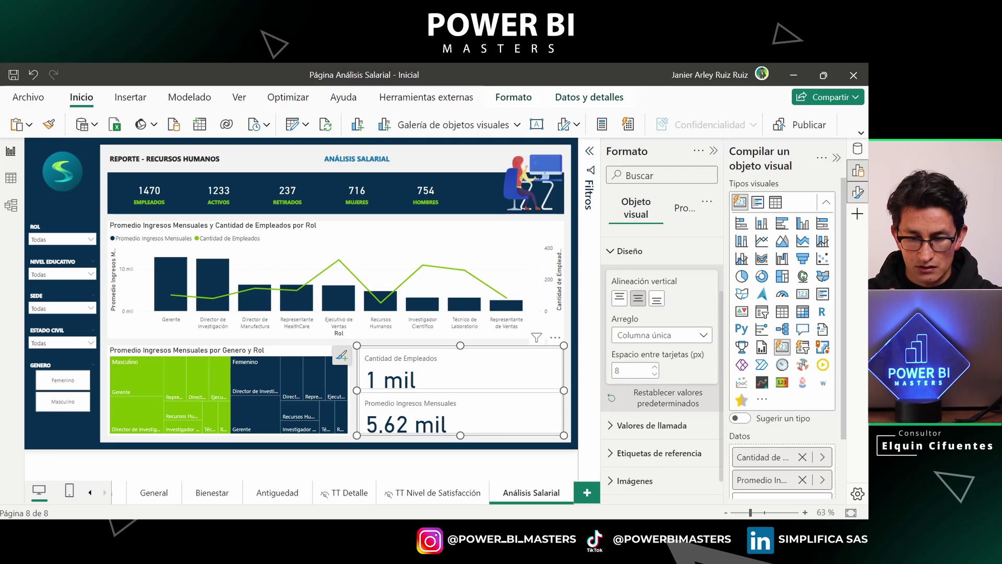
left_click(671, 338)
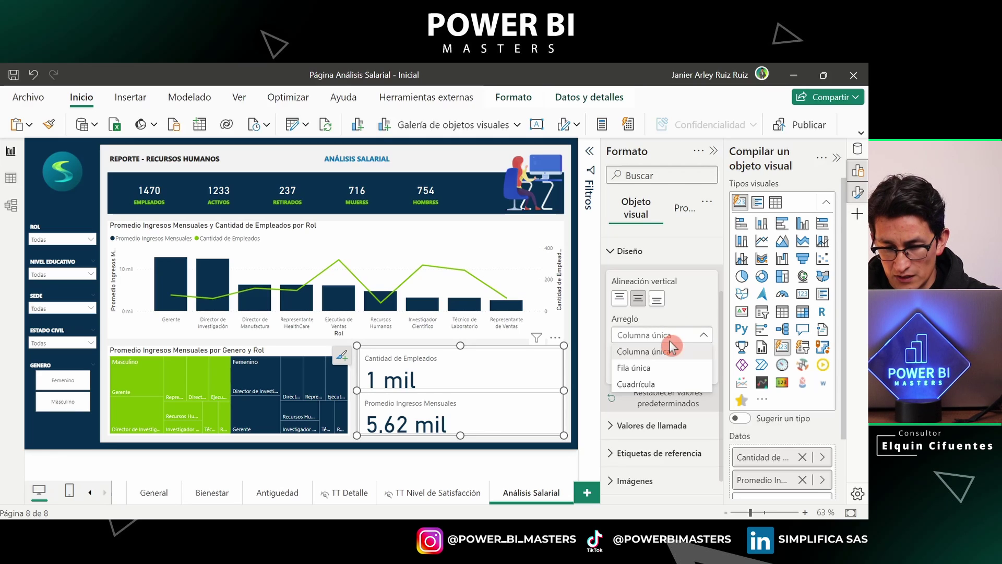
left_click(637, 369)
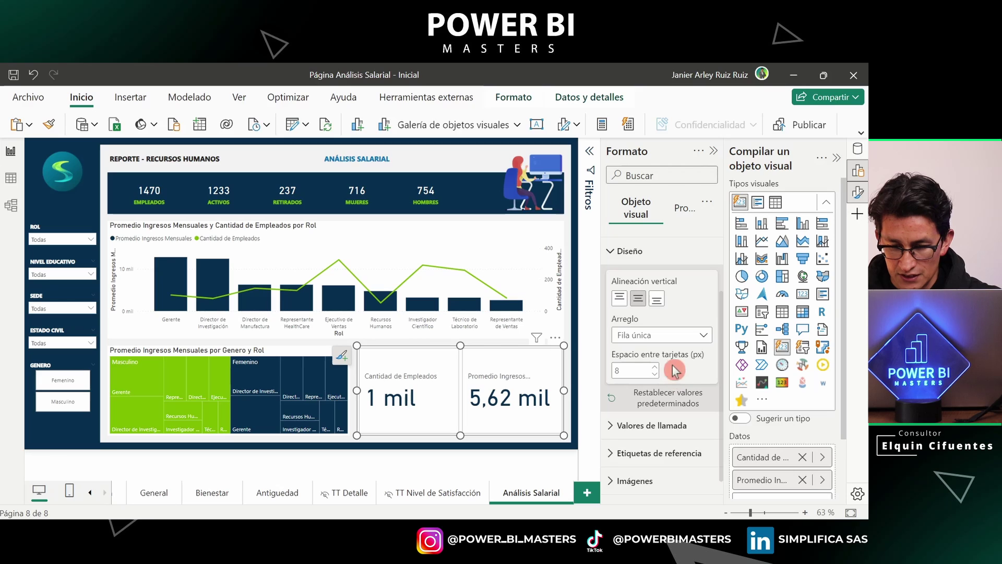
- Stack the two cards vertically by setting their arrangement to Columna única
left_click(677, 335)
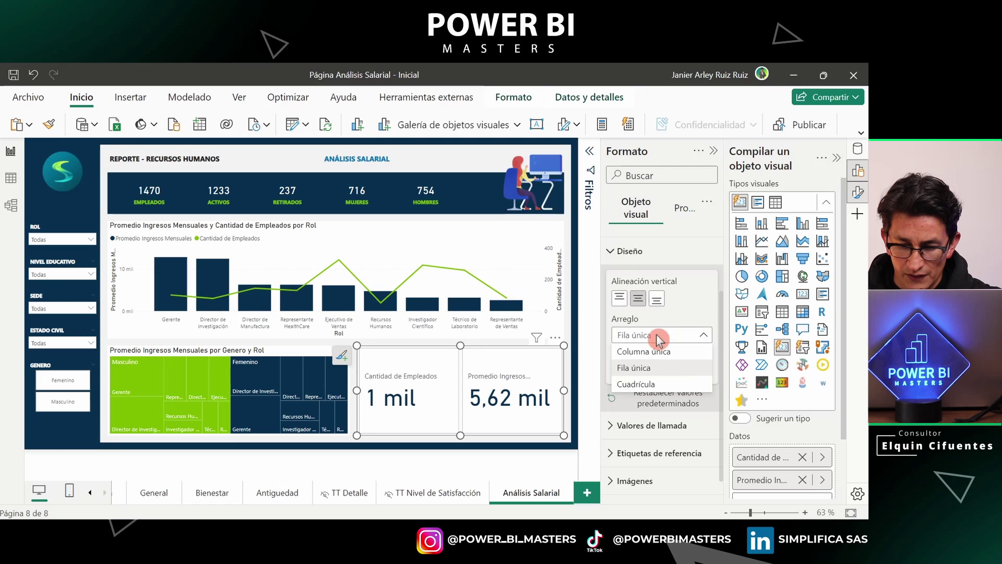
left_click(655, 352)
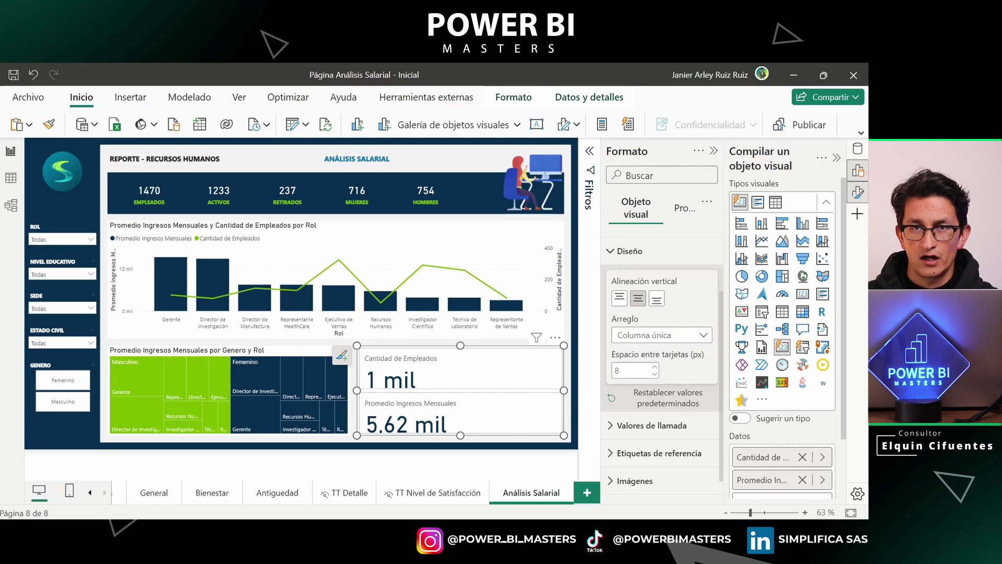
left_click(625, 251)
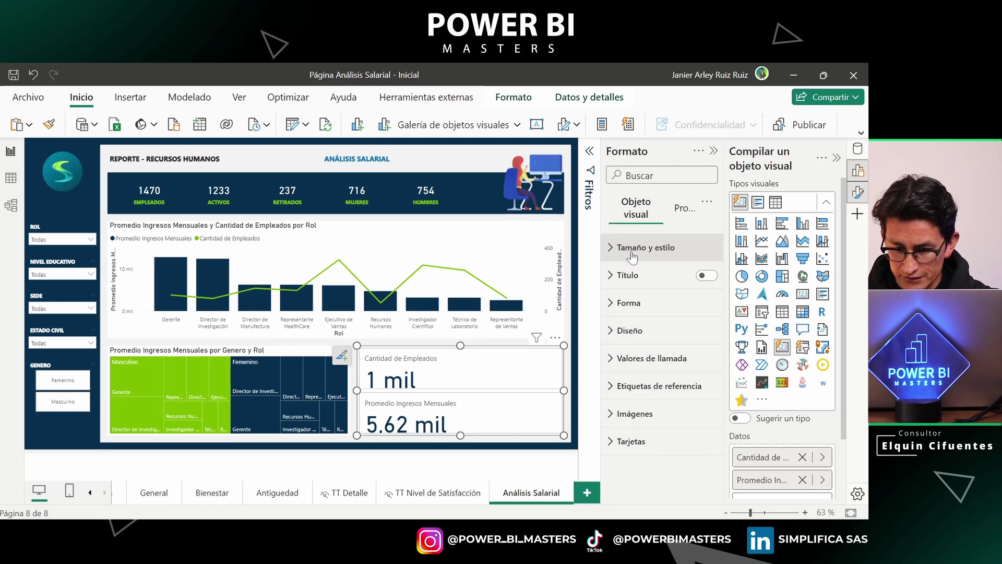
- Set the font size of the card's callout values to 20 for all series
left_click(679, 358)
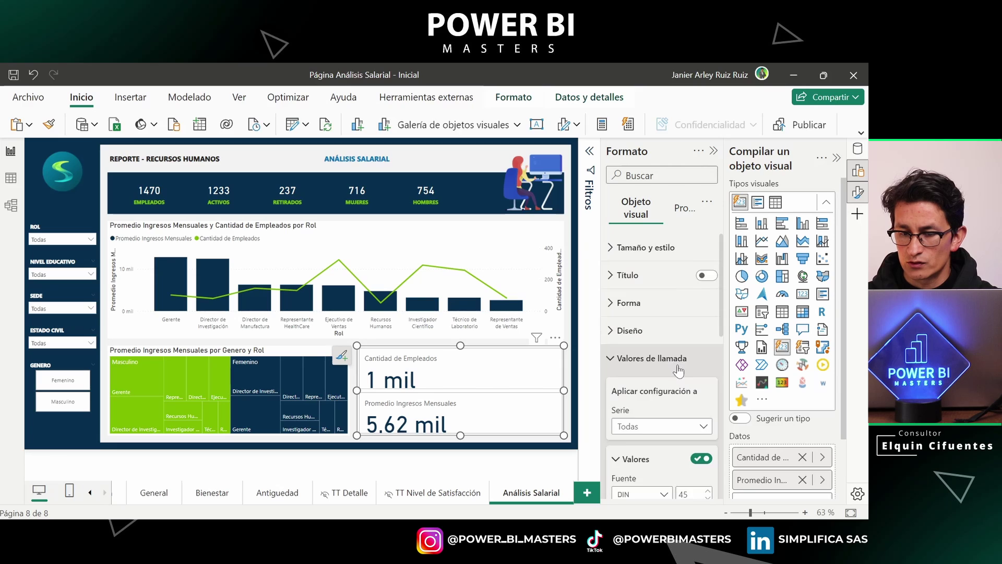
scroll(679, 370, "down", 2)
scroll(680, 371, "down", 1)
left_click(646, 342)
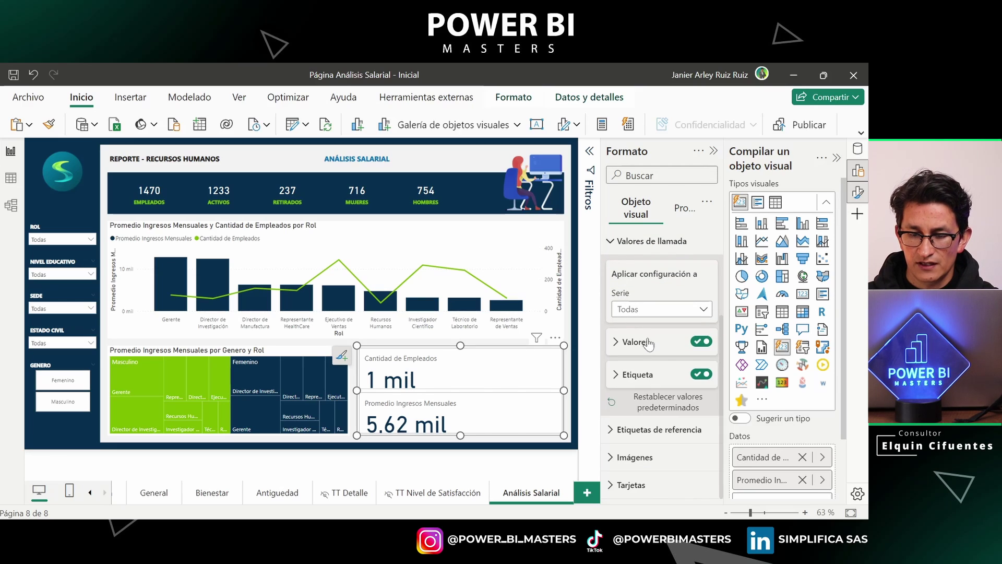
left_click(124, 374)
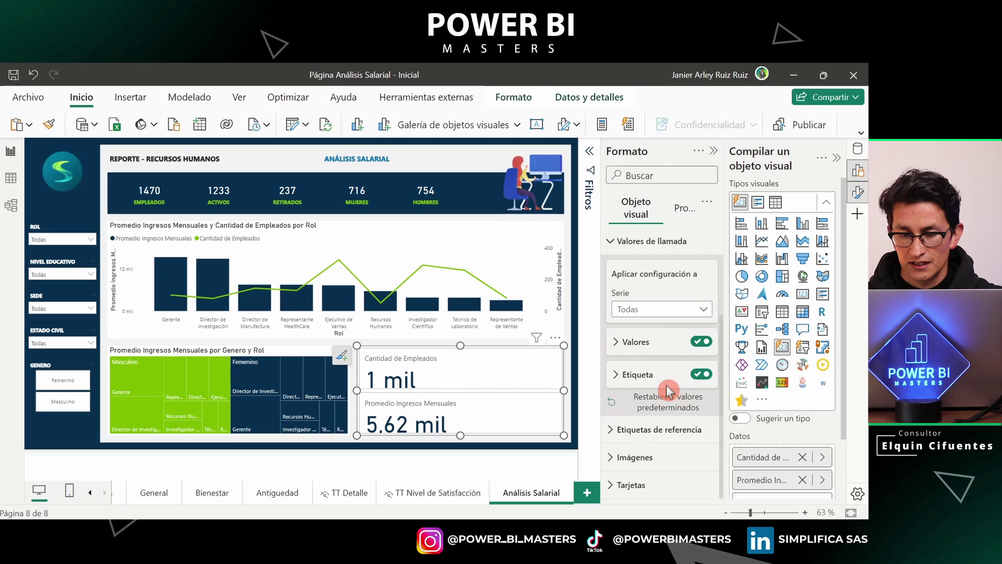
left_click(378, 365)
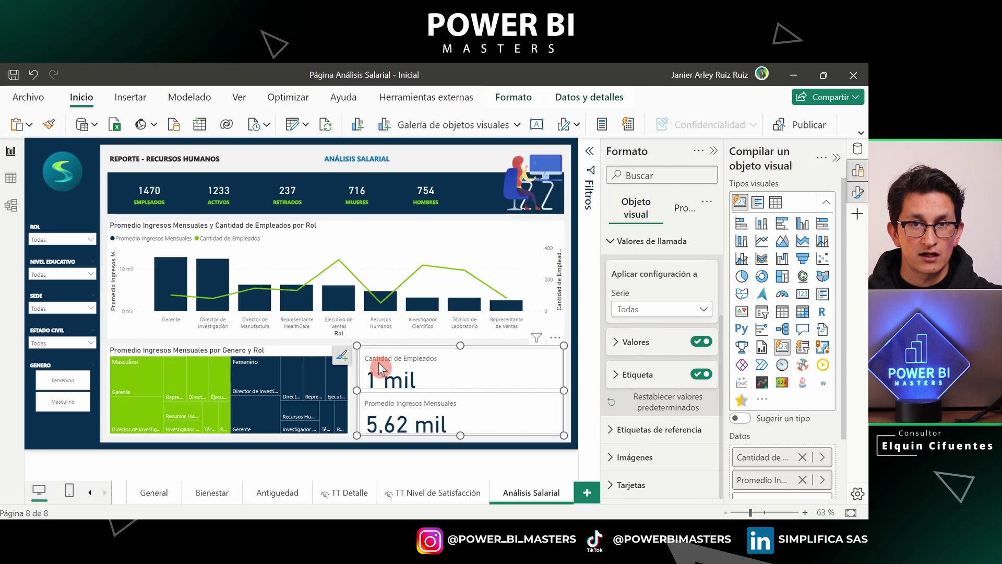
left_click(639, 342)
scroll(668, 344, "down", 2)
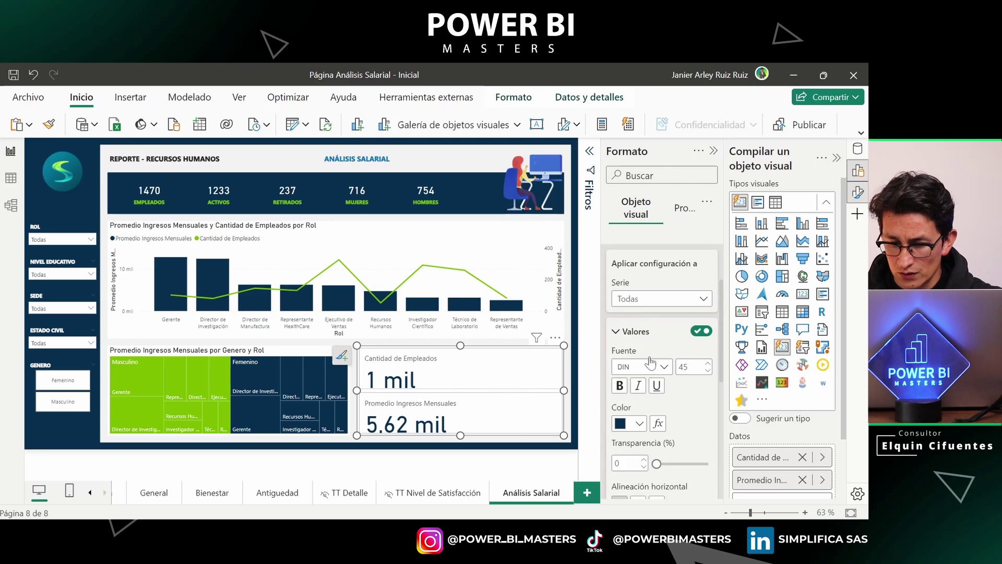
double_click(688, 297)
type("20")
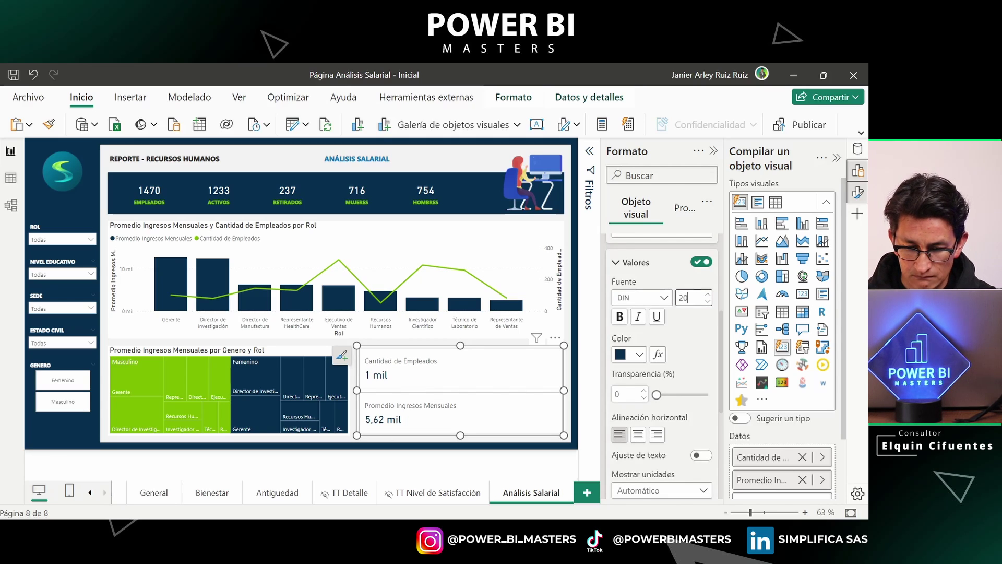
- Set the display units of the card's callout values to Ninguno
scroll(677, 331, "down", 3)
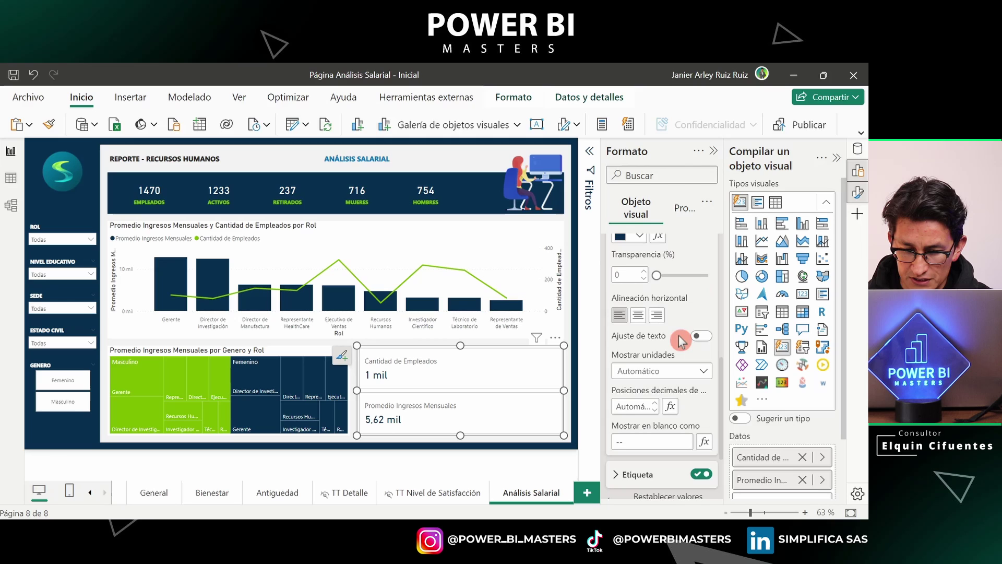
left_click(661, 373)
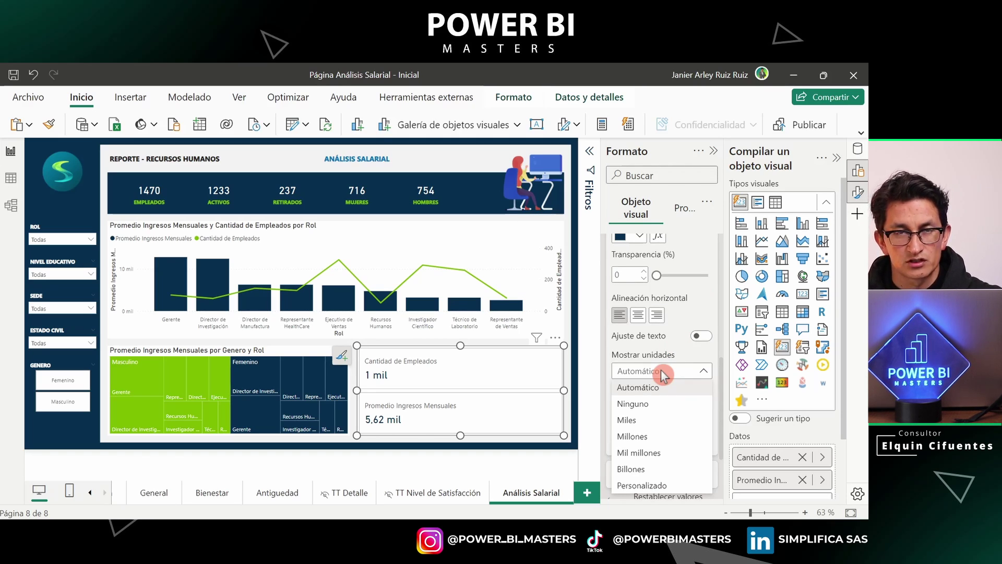
left_click(651, 408)
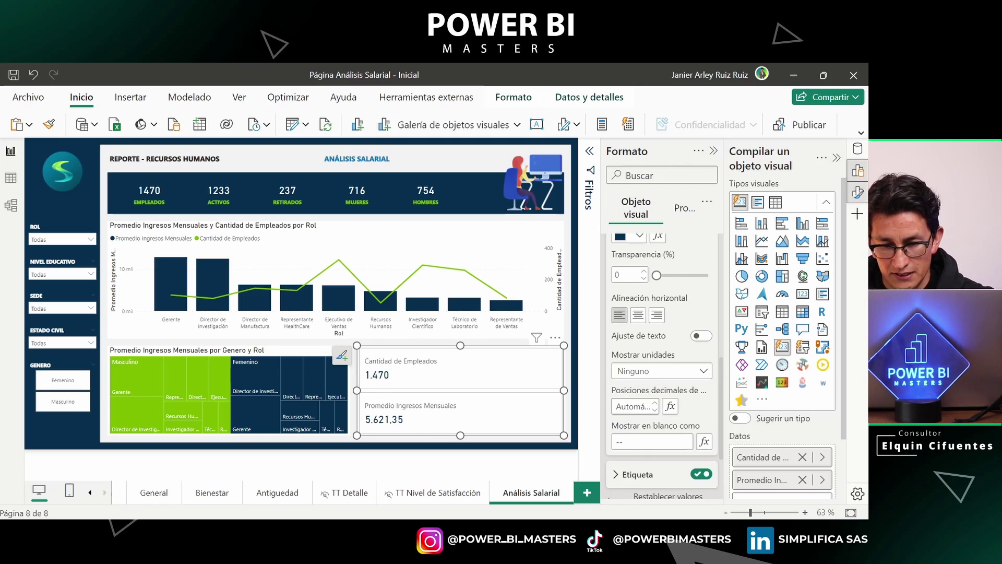
scroll(665, 321, "up", 5)
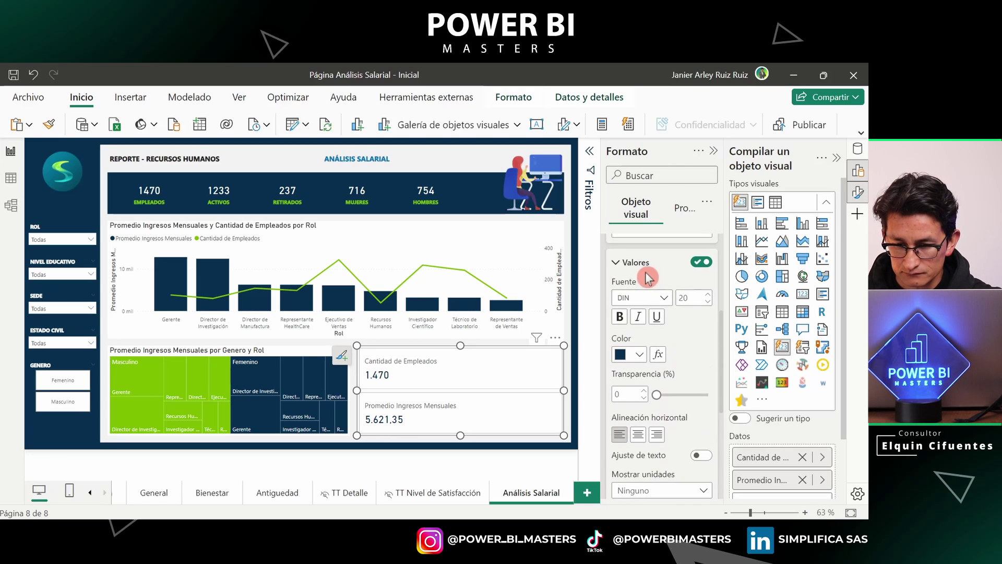
left_click(649, 269)
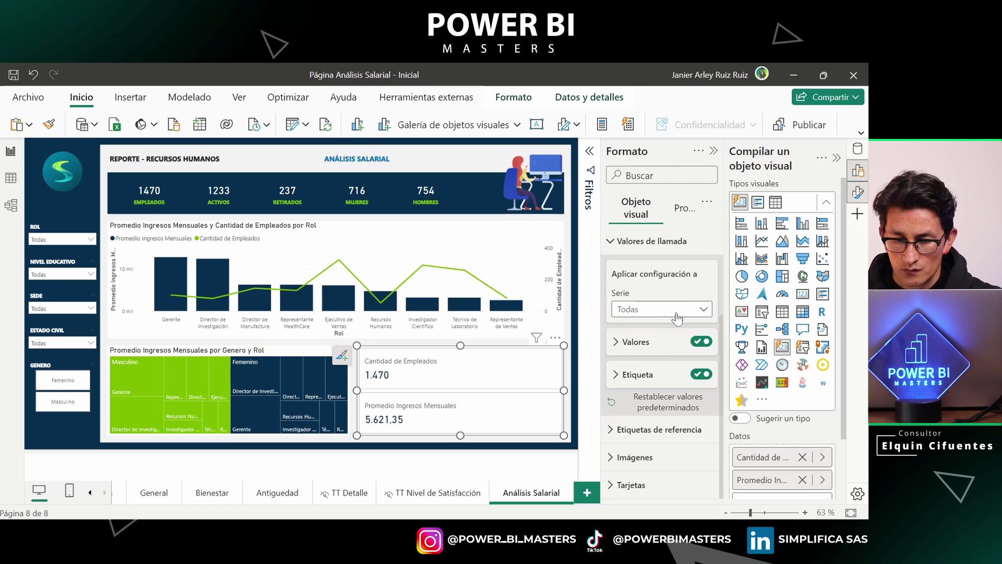
- Review which series the callout value settings can apply to and the card's reference label options
left_click(702, 311)
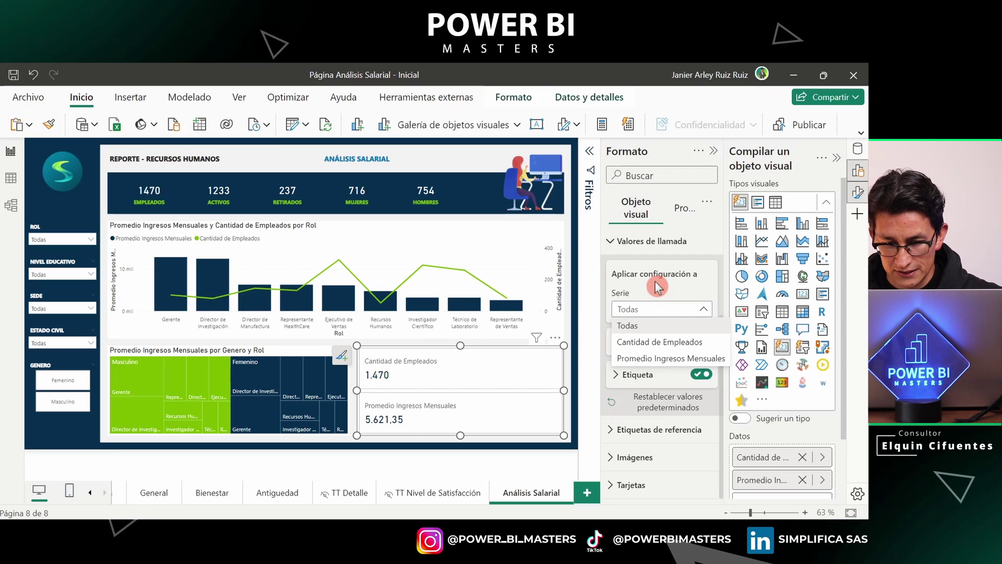
left_click(669, 246)
left_click(663, 245)
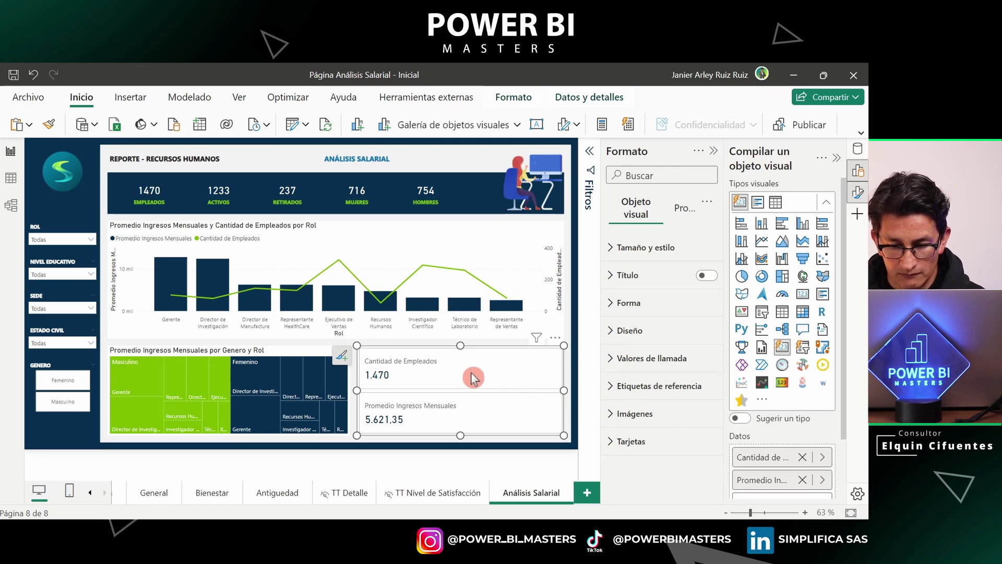
left_click(658, 386)
scroll(666, 332, "down", 2)
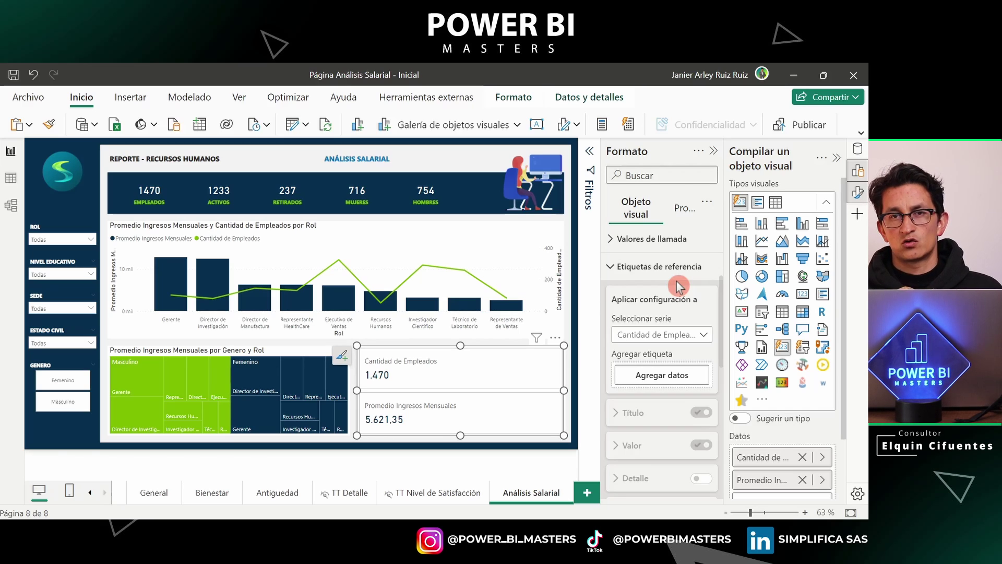
left_click(657, 267)
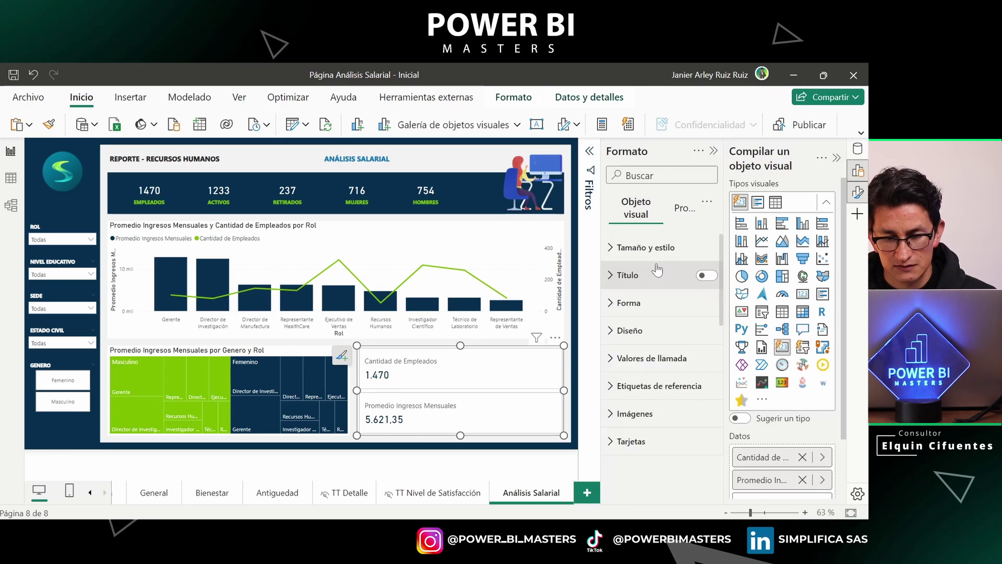
- Enable images on the cards for all series and load Icono - Empleados.png from the 0 - General folder inside Archivos
left_click(658, 415)
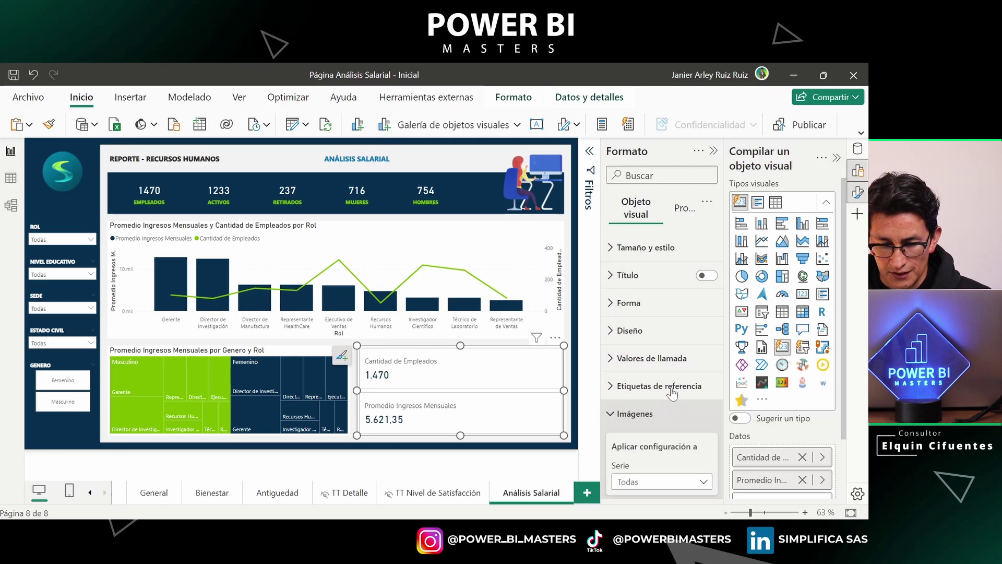
scroll(671, 372, "down", 3)
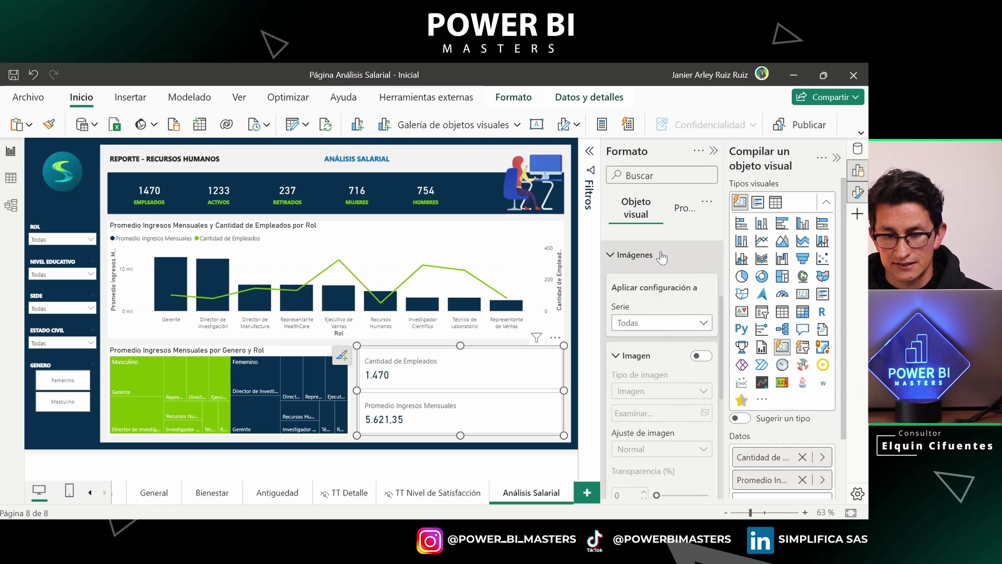
left_click(701, 355)
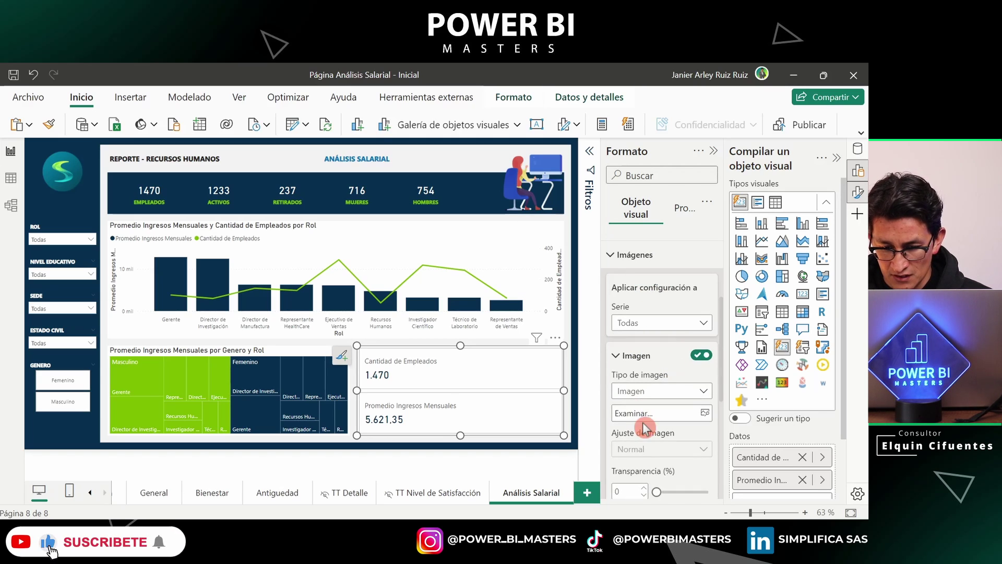
left_click(621, 413)
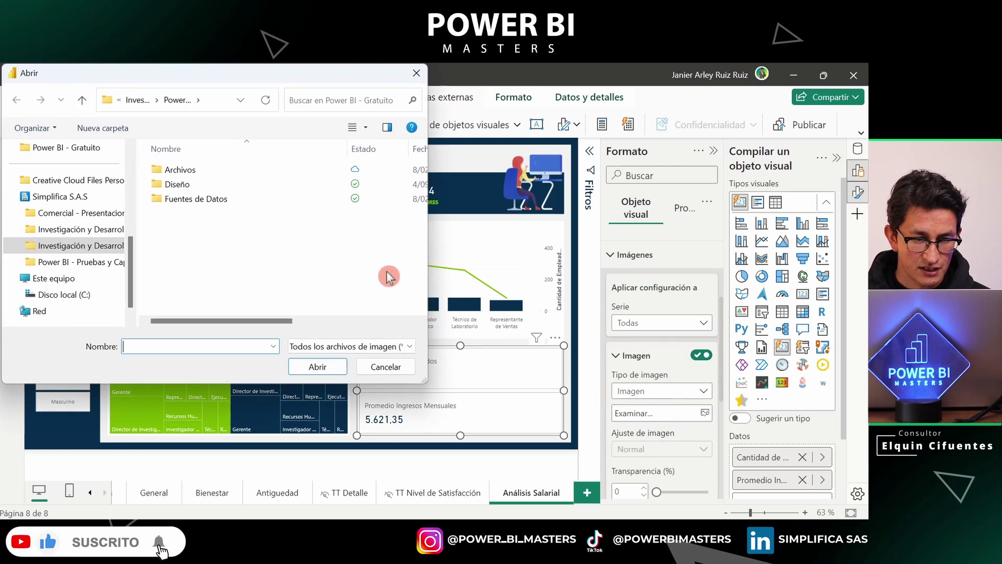
double_click(201, 170)
double_click(202, 169)
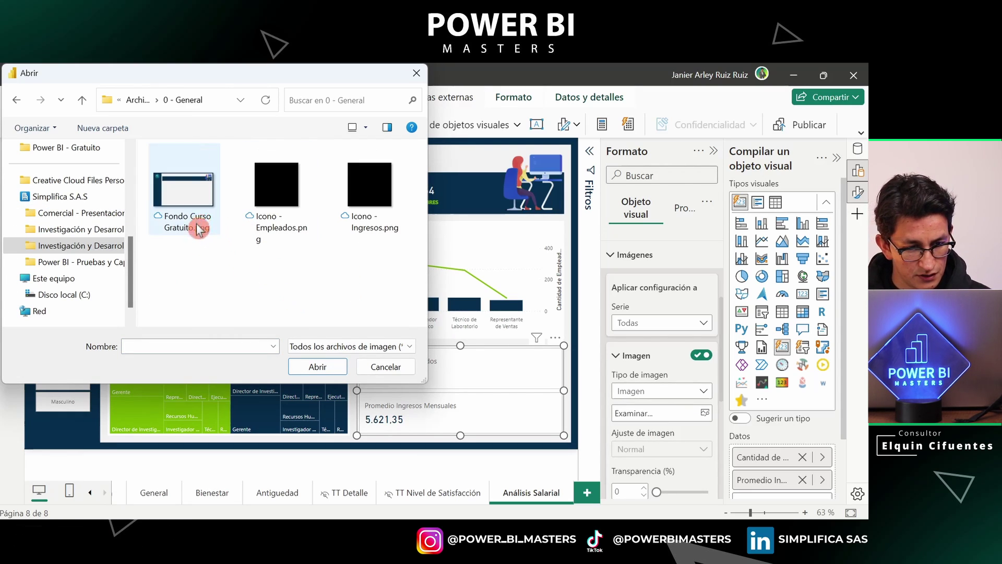
left_click(264, 217)
left_click(320, 365)
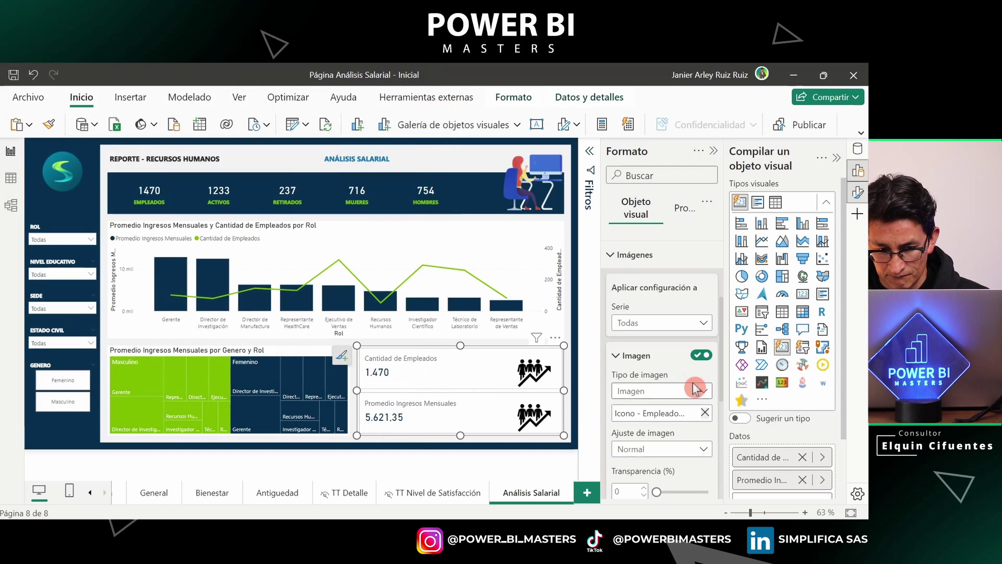
- Set the card image's fit to Ajustar and its position to Parte izquierda del texto
scroll(694, 386, "down", 1)
scroll(677, 380, "down", 2)
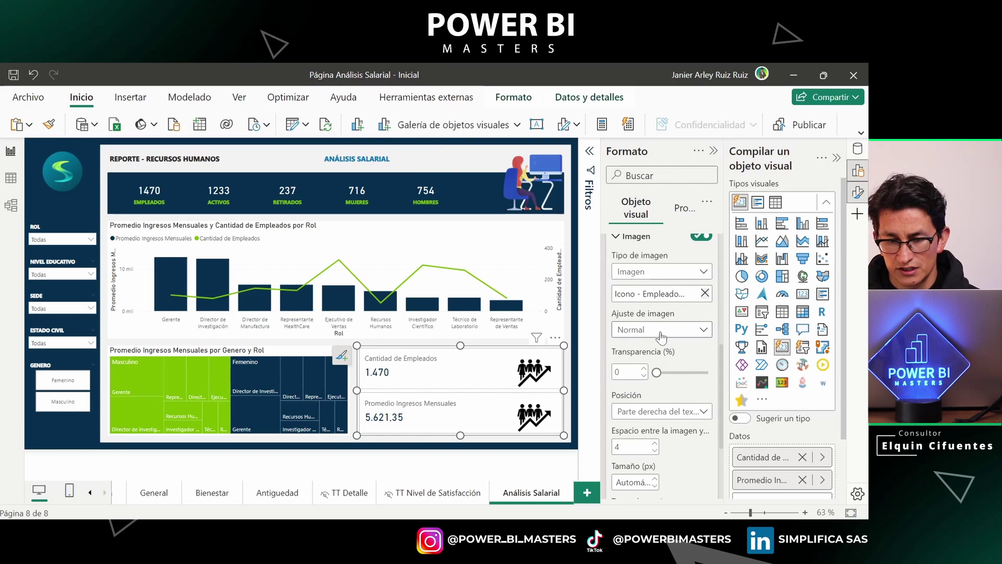
left_click(660, 330)
left_click(653, 360)
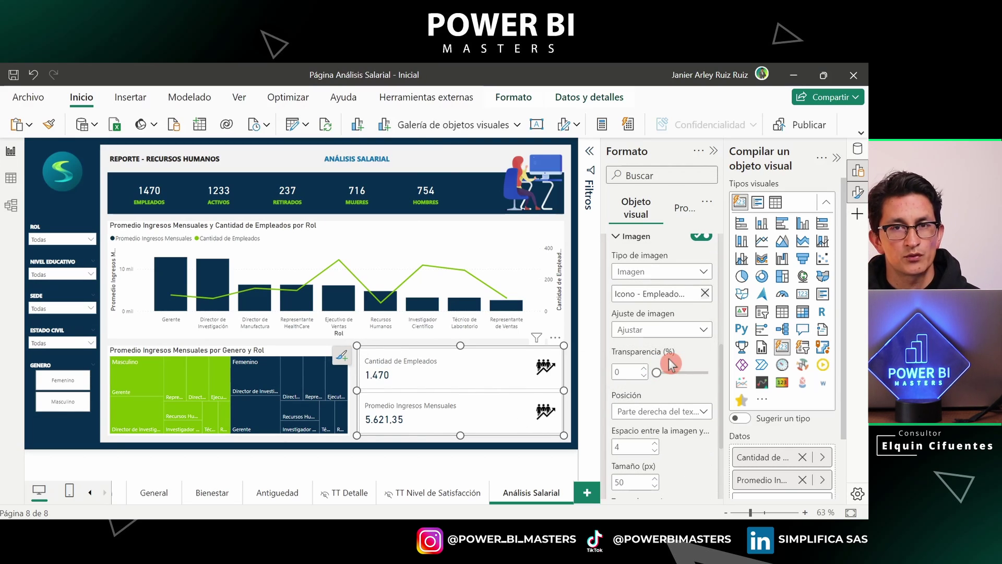
left_click(655, 415)
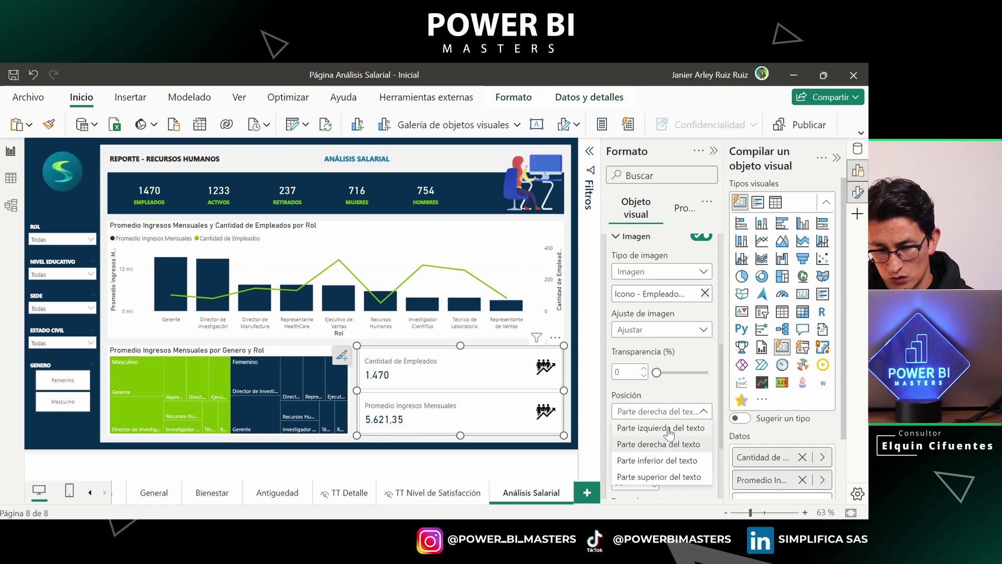
left_click(668, 429)
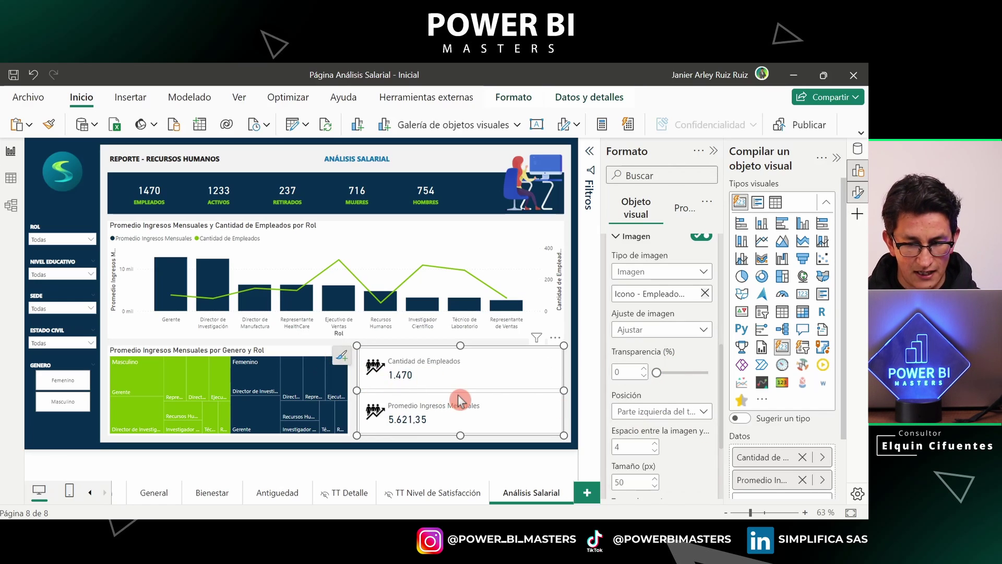
- Set the space between the image and the text of the cards to 20
scroll(715, 397, "down", 3)
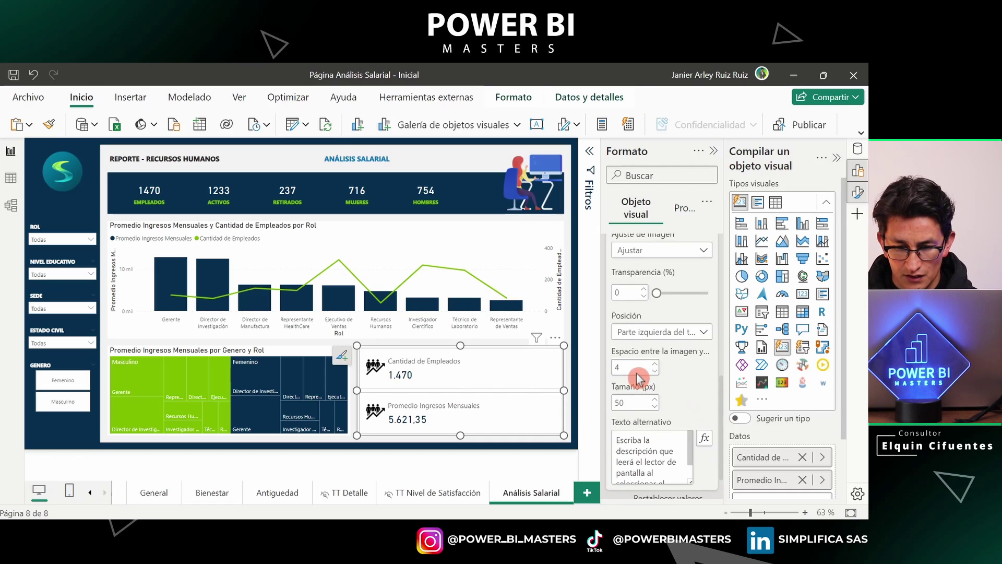
type("20")
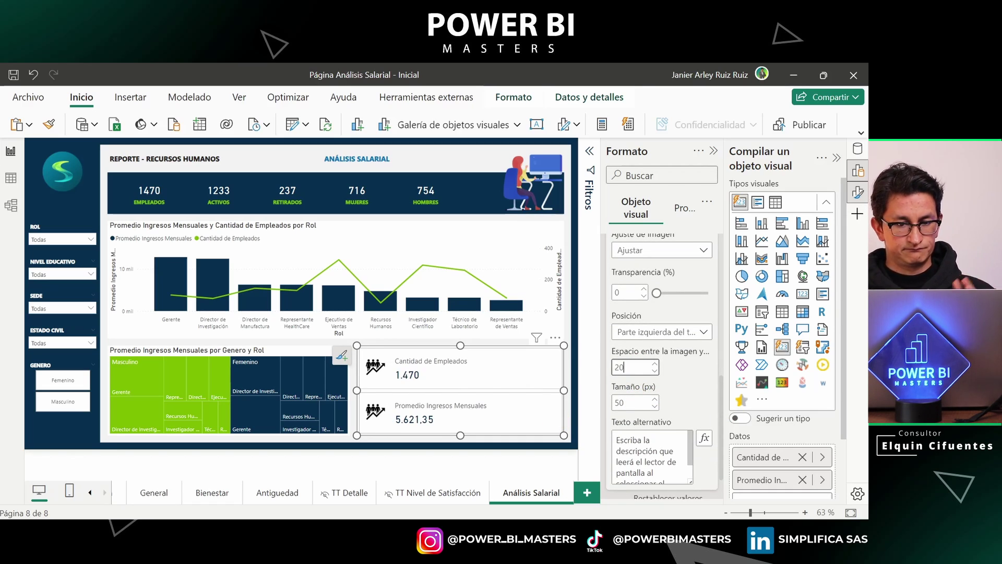
- Replace the image of the Promedio Ingresos Mensuales series with Icono - Ingresos.png from the 0 - General folder
scroll(662, 345, "up", 5)
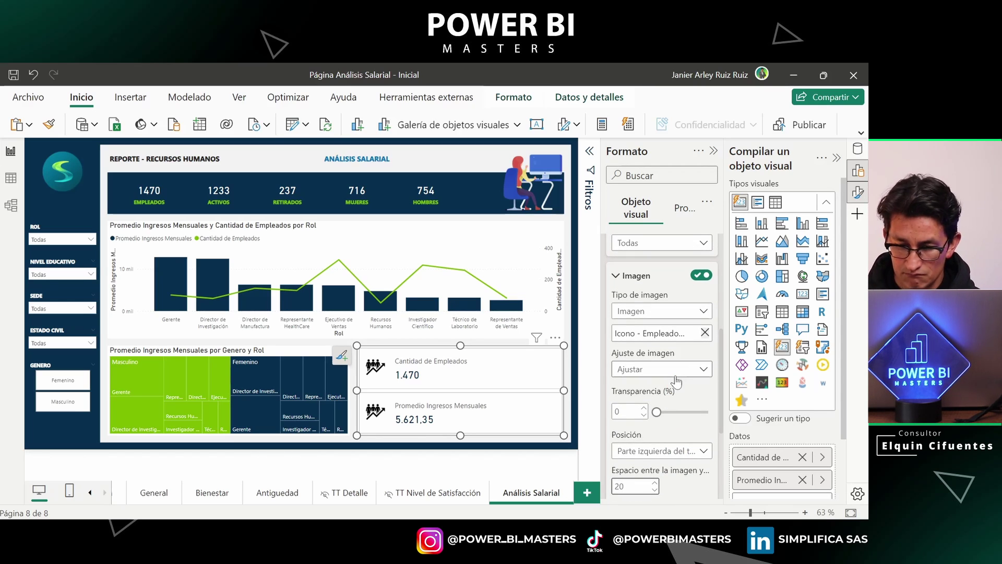
scroll(673, 375, "up", 2)
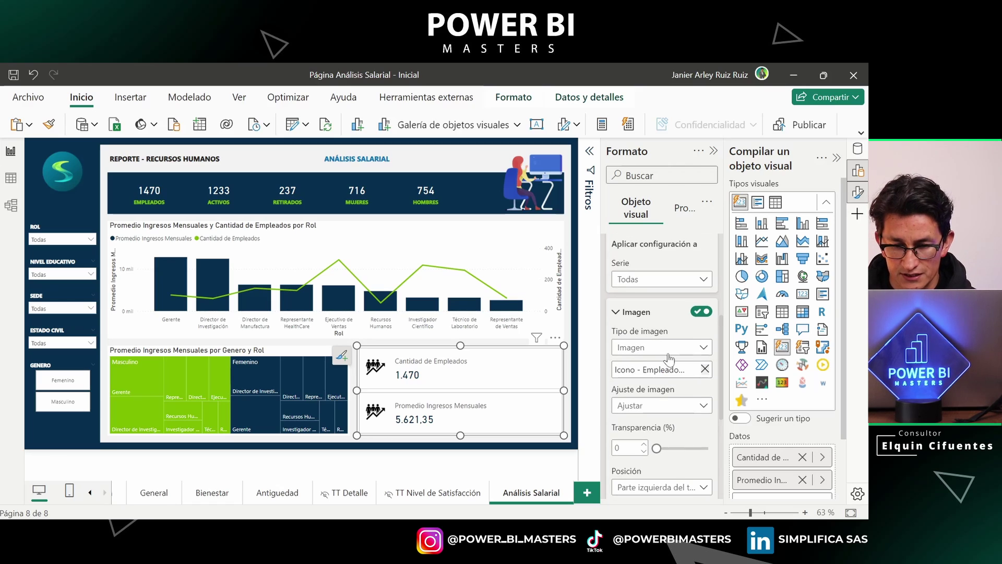
left_click(656, 282)
left_click(671, 332)
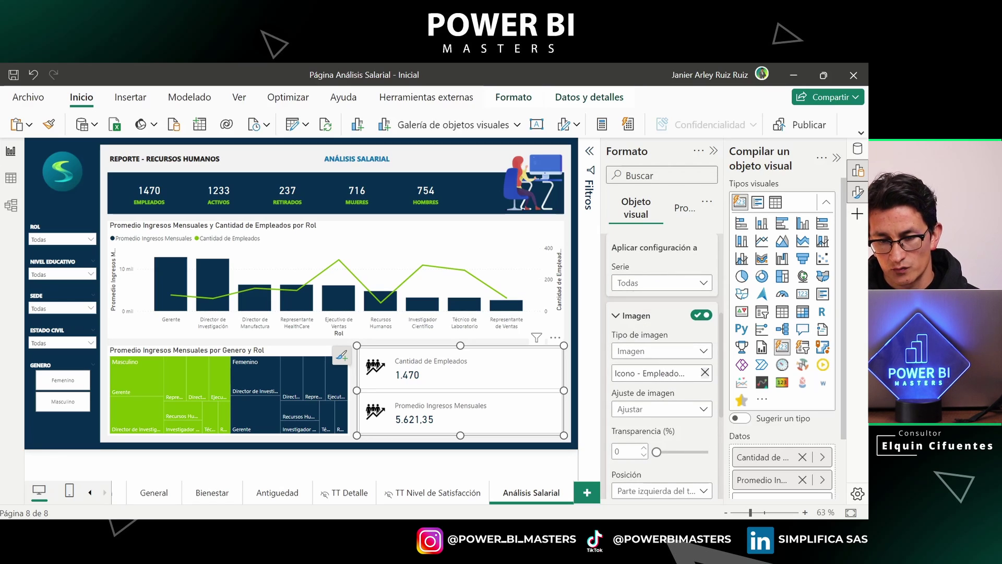
left_click(701, 315)
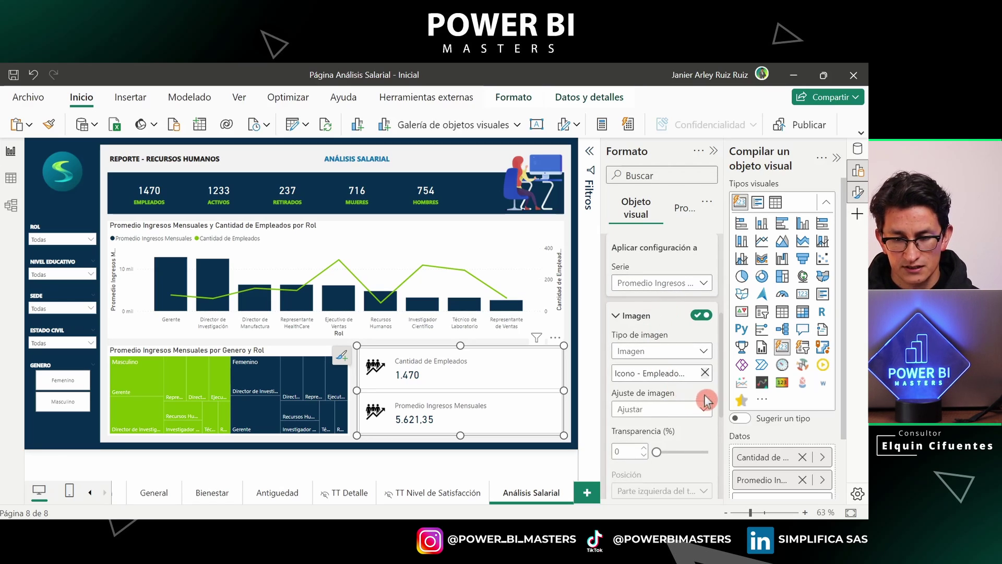
left_click(704, 373)
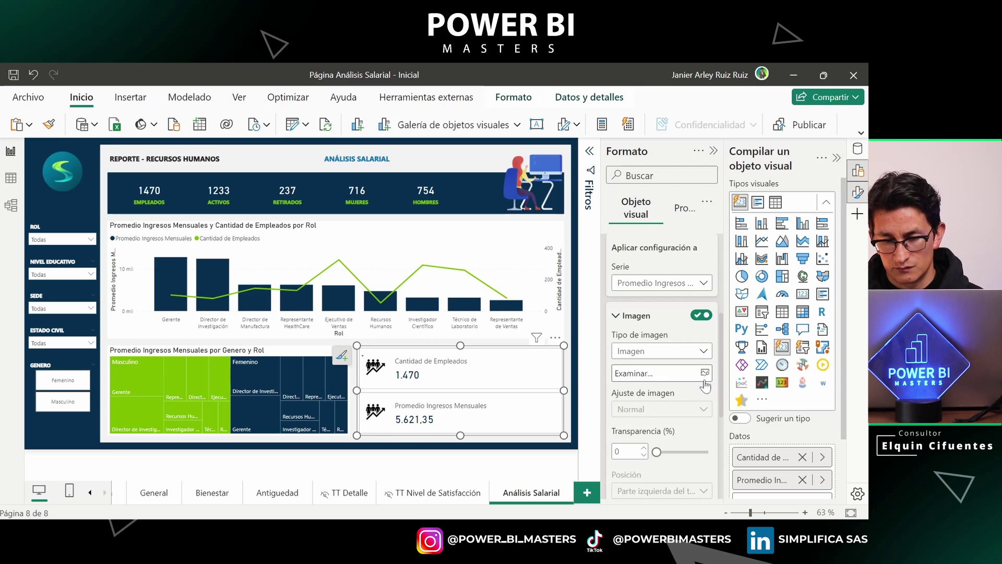
left_click(660, 373)
left_click(360, 175)
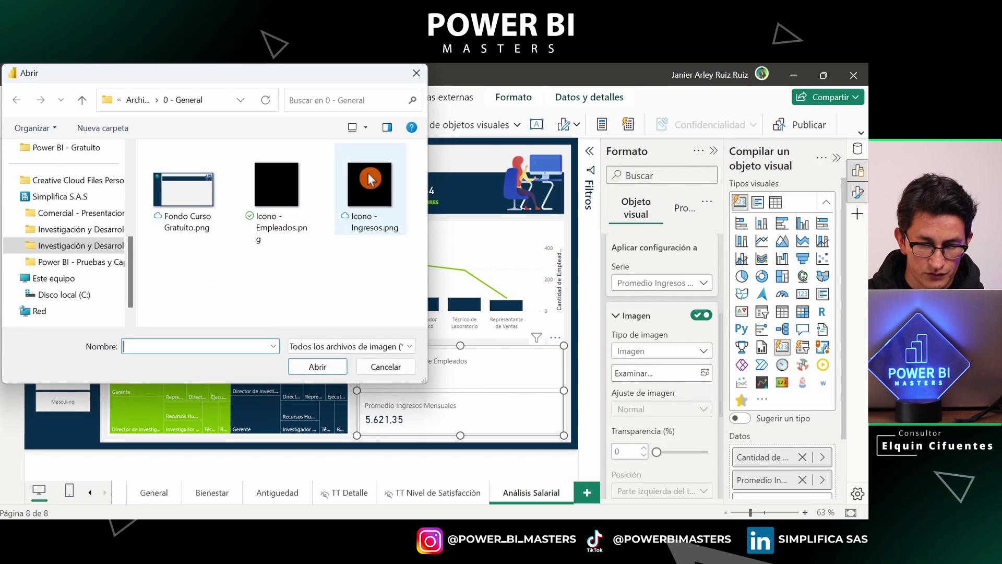
left_click(318, 366)
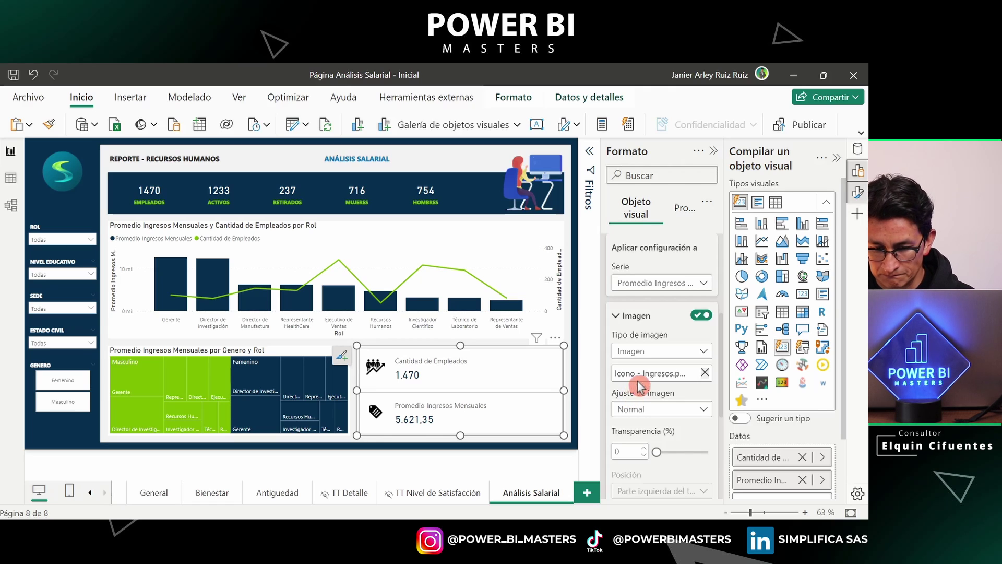
- Examine the individual cards' spacing, background, border, shadow and glow options, and collapse the expanded formatting sections
scroll(671, 399, "down", 3)
left_click(658, 486)
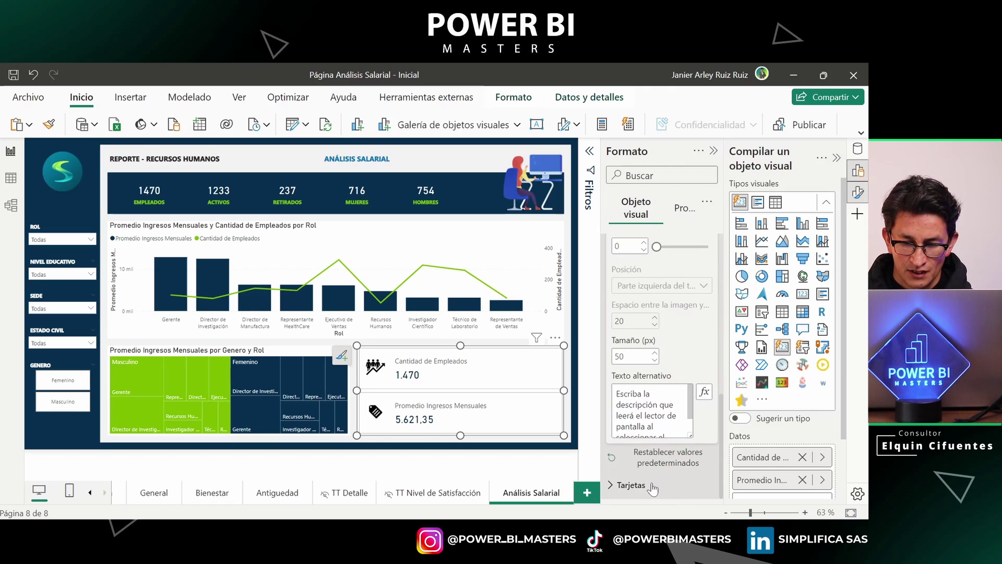
scroll(663, 443, "down", 3)
scroll(658, 493, "down", 6)
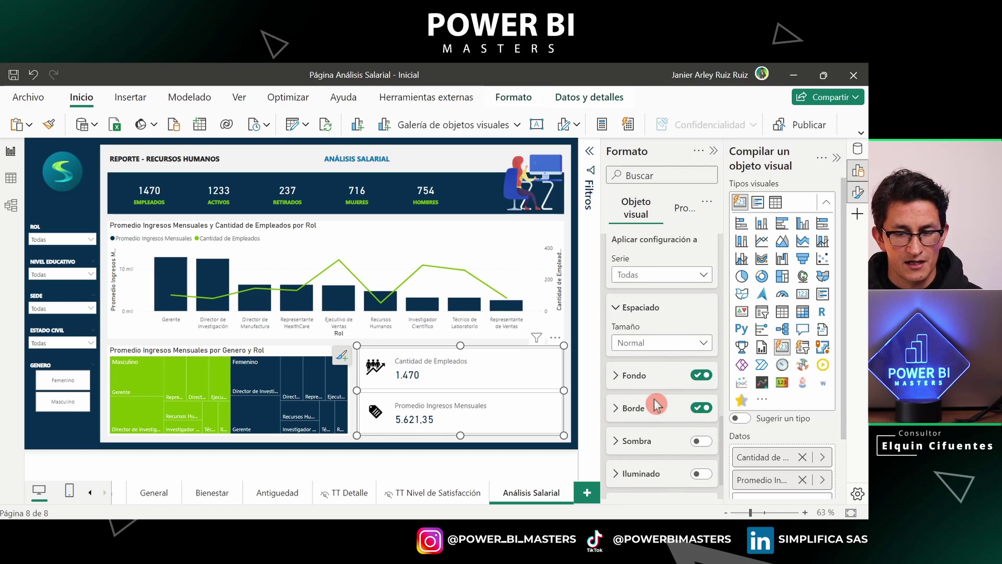
scroll(668, 392, "up", 2)
left_click(646, 287)
scroll(673, 397, "up", 5)
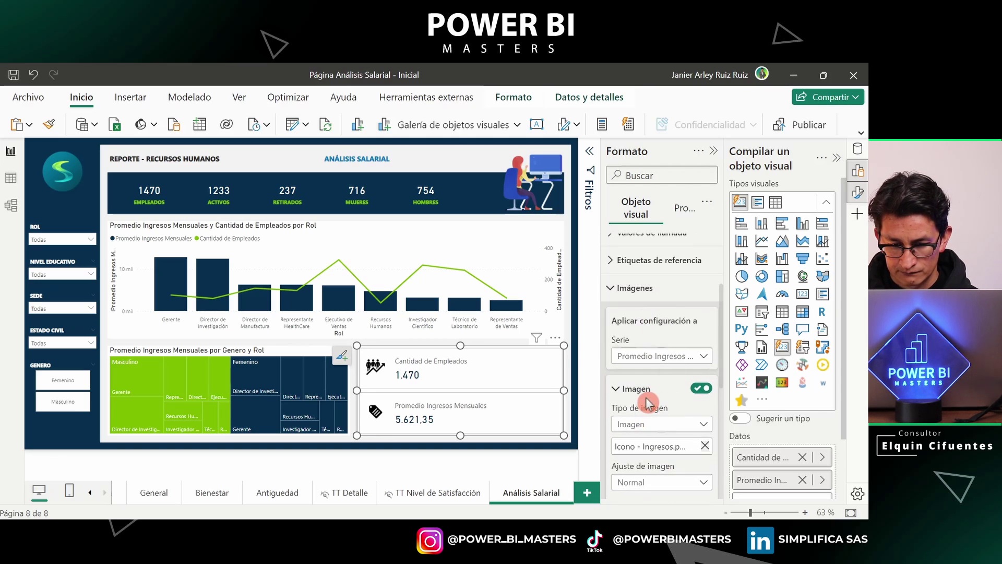
scroll(647, 381, "up", 1)
left_click(629, 329)
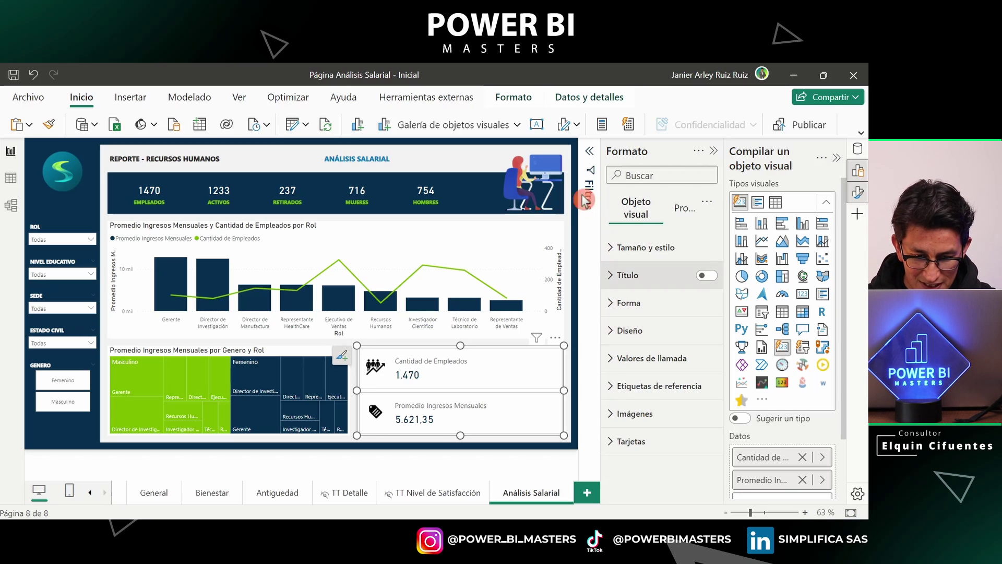
- Narrow the card visual from its inner edge and widen the treemap to fill the freed space beside it
left_click_drag(357, 389, 389, 401)
left_click(315, 353)
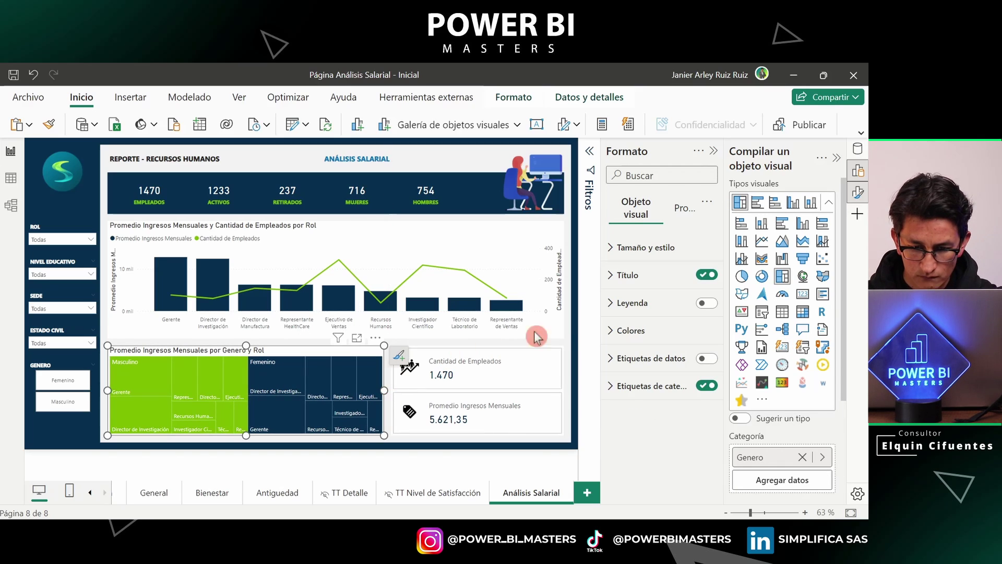
left_click(570, 331)
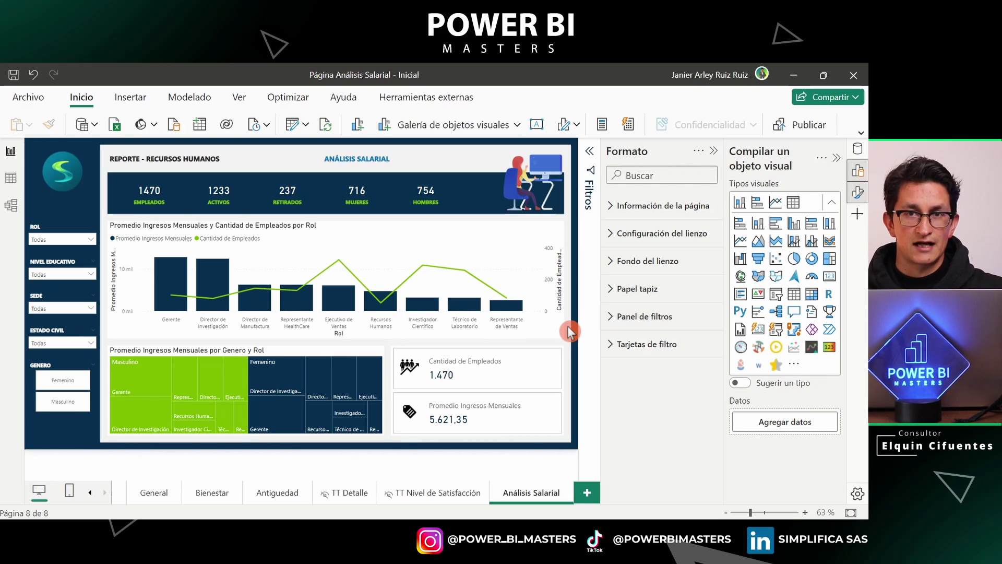
- Delete the Empleados, Activos, Retirados, Mujeres and Hombres cards from the dark header band
left_click(149, 193)
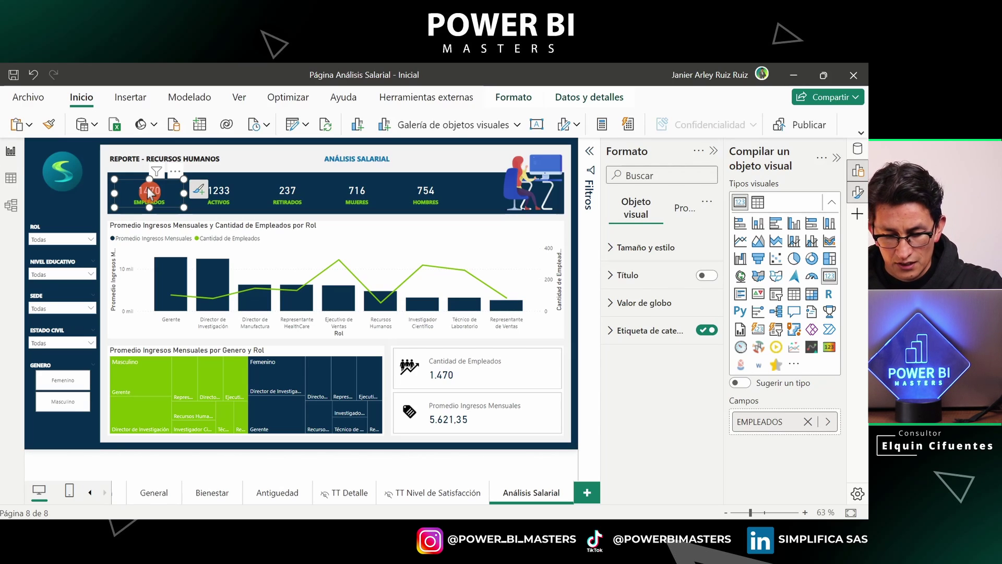
key("Delete")
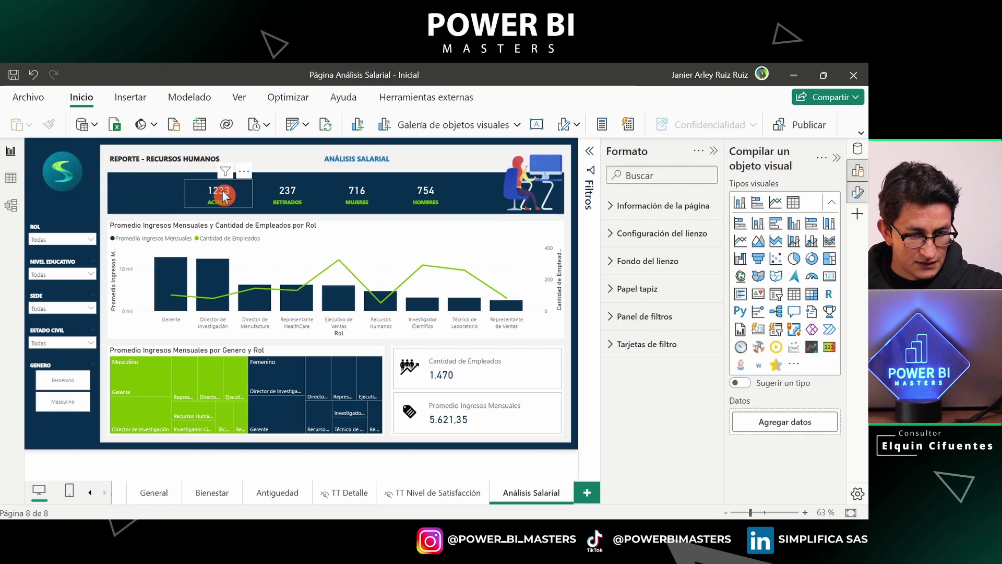
key("Delete")
left_click(305, 194)
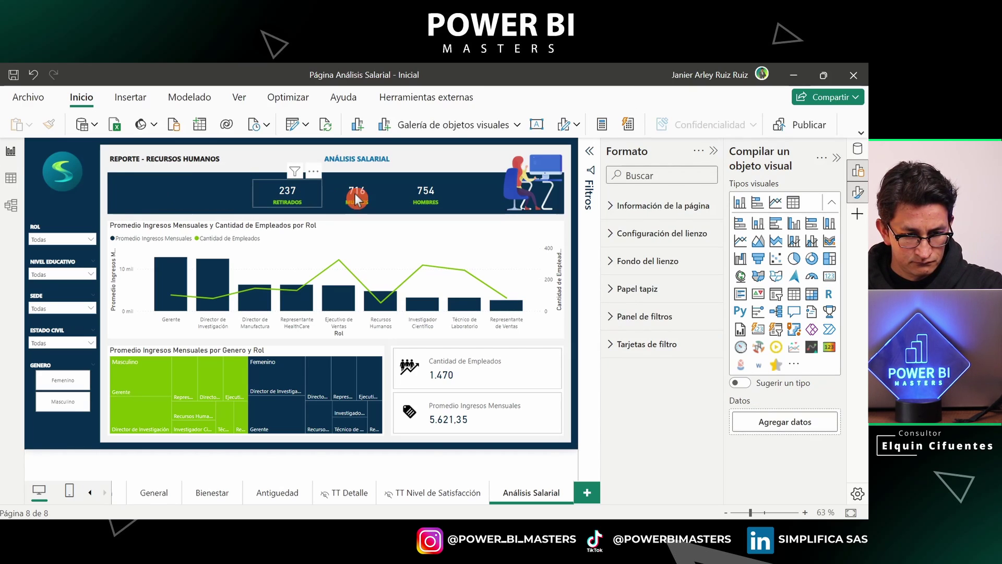
key("Delete")
left_click(356, 198)
key("Delete")
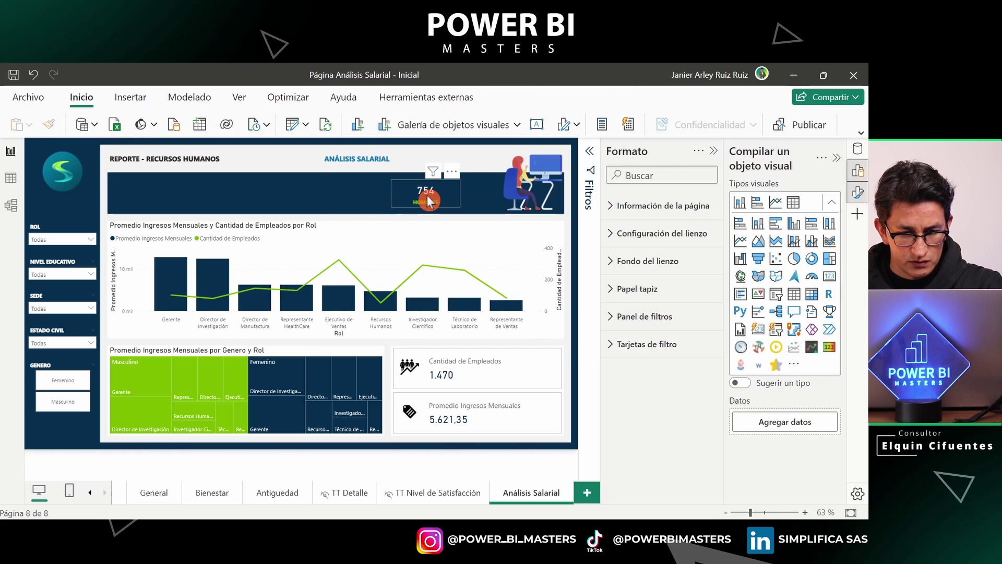
left_click(427, 201)
key("Delete")
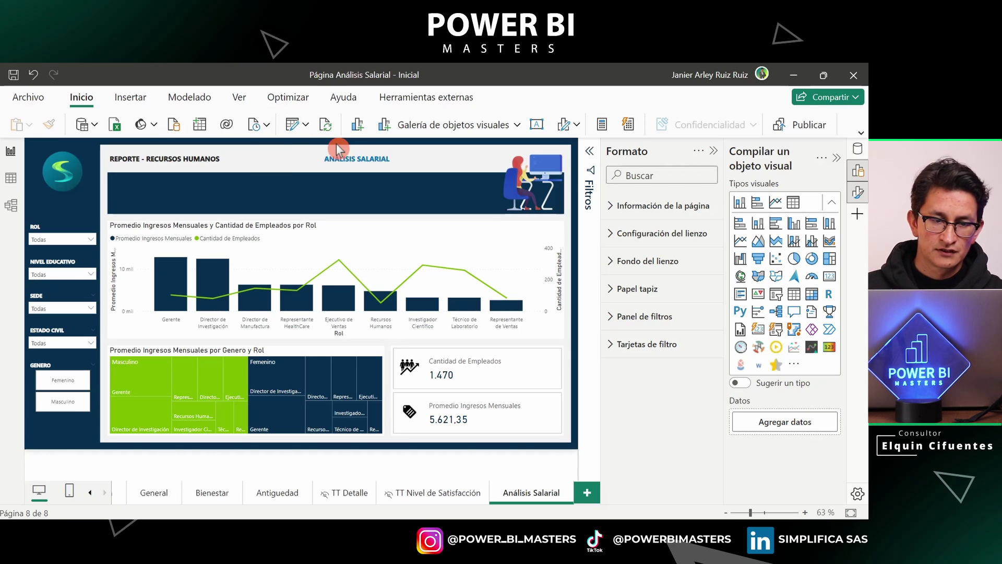
- Begin a new Campos parameter and name it Parámetro Categoria
left_click(189, 103)
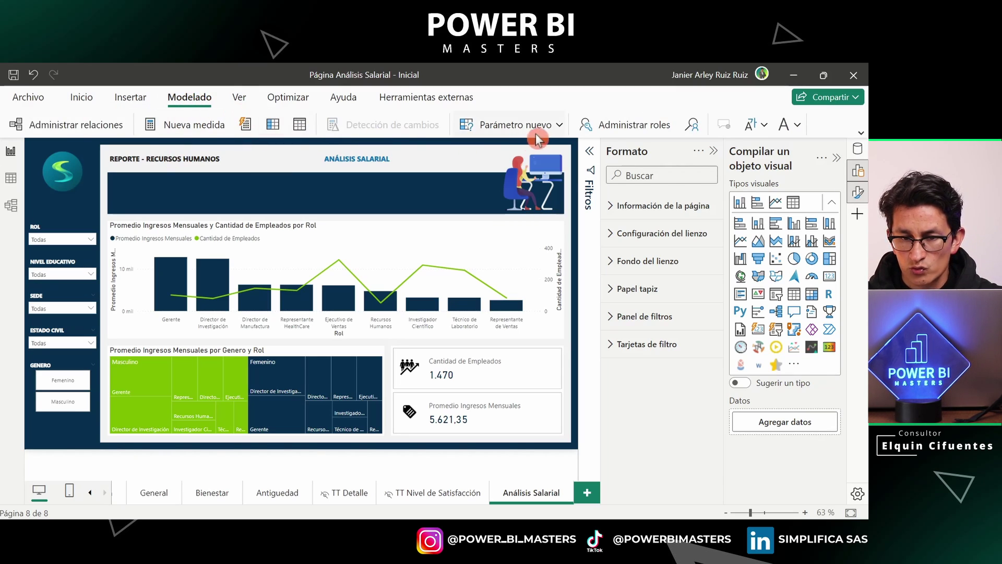
left_click(560, 127)
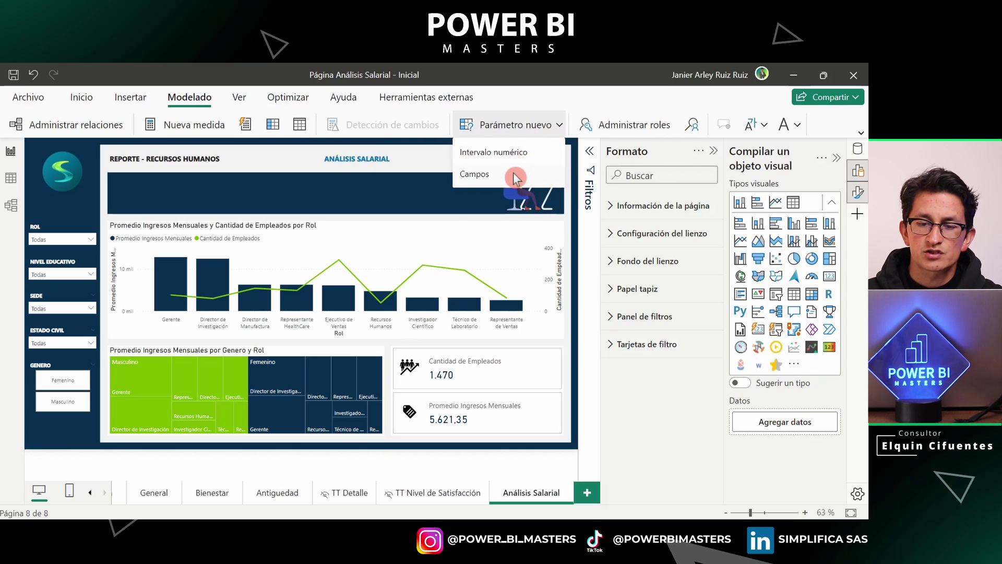
left_click(492, 179)
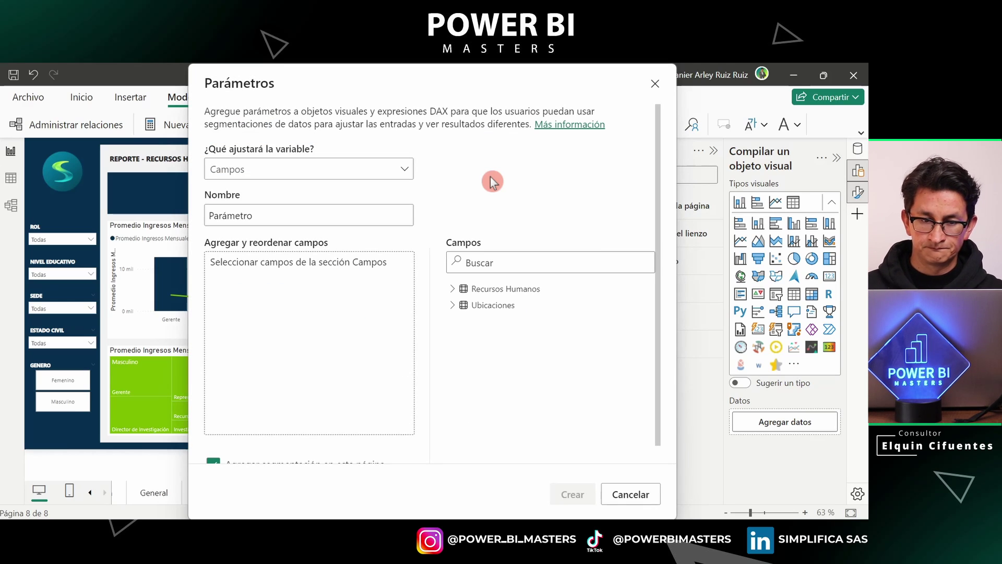
left_click(272, 176)
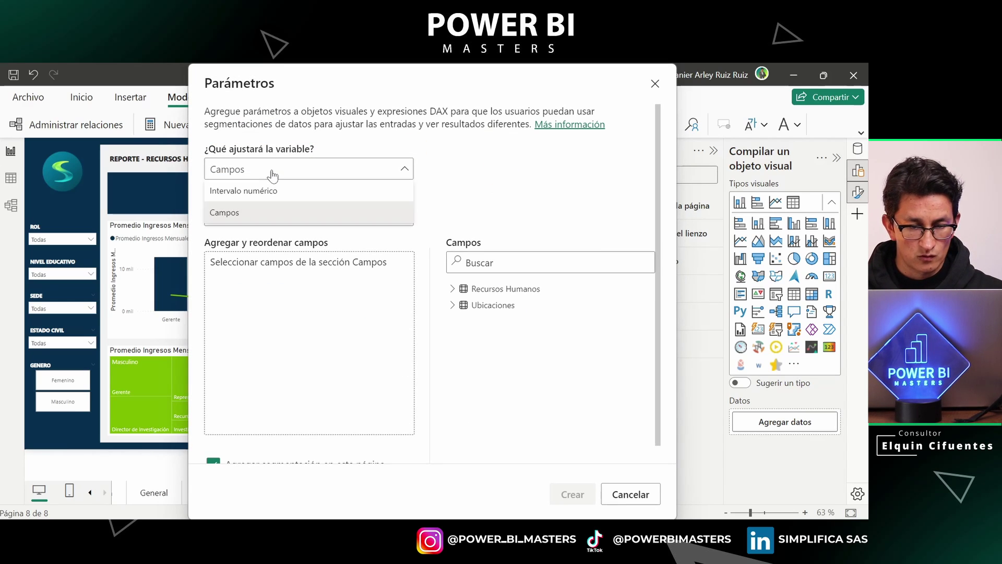
left_click(559, 165)
double_click(231, 216)
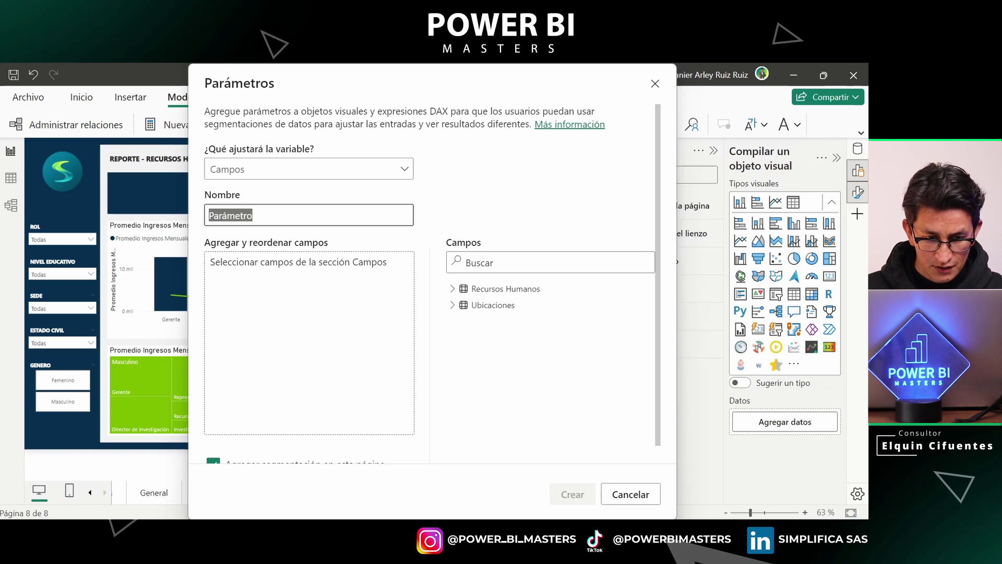
key("Right")
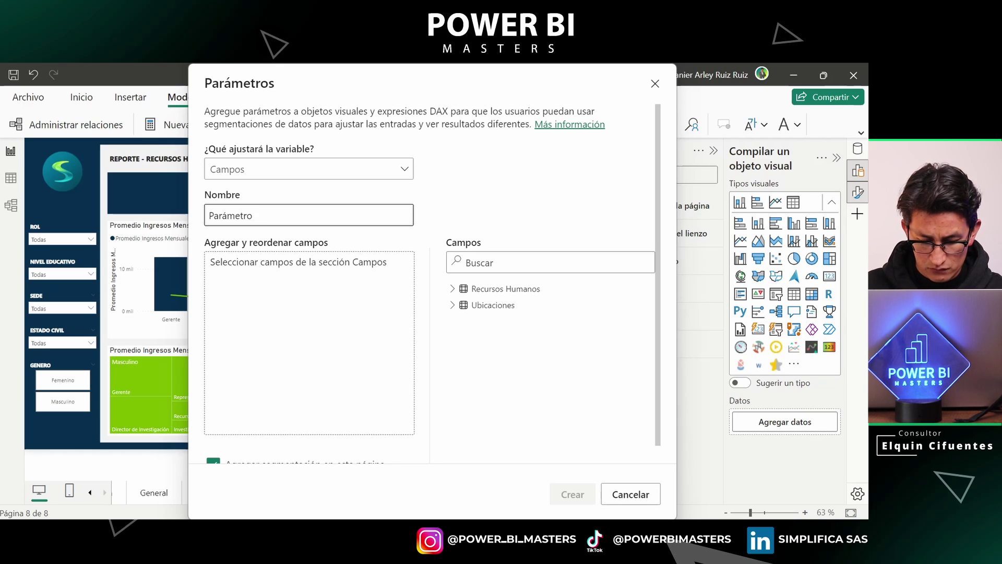
type("c")
key("Caps_Lock")
type("A")
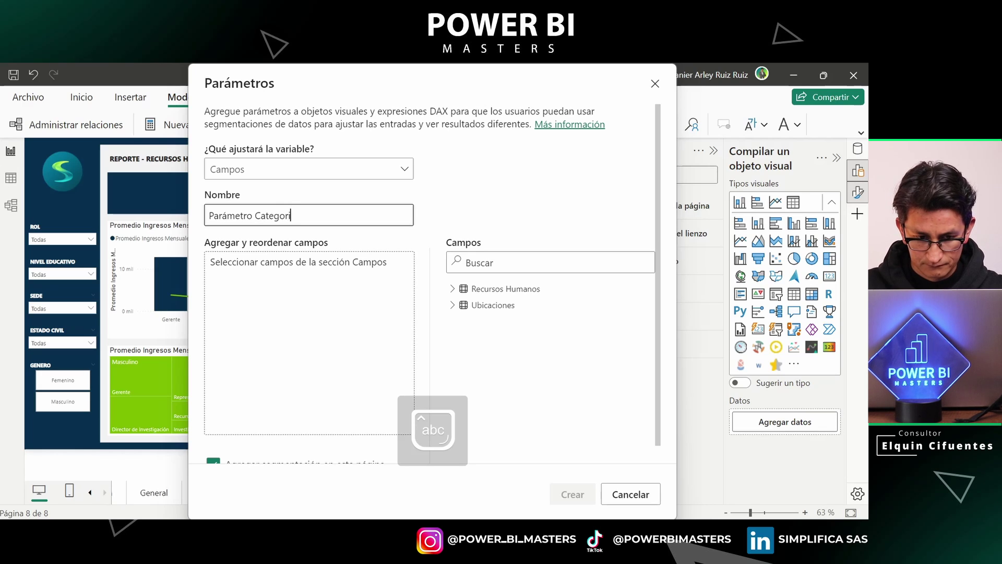
left_click(334, 321)
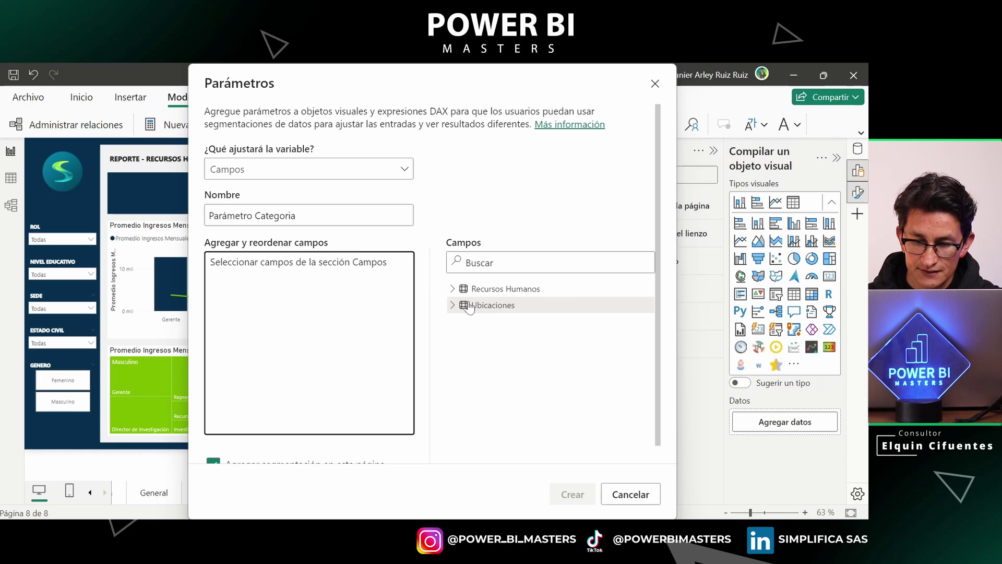
- Add the Rol and Departamento fields from Recursos Humanos to the Parámetro Categoria parameter
left_click(454, 291)
left_click(453, 290)
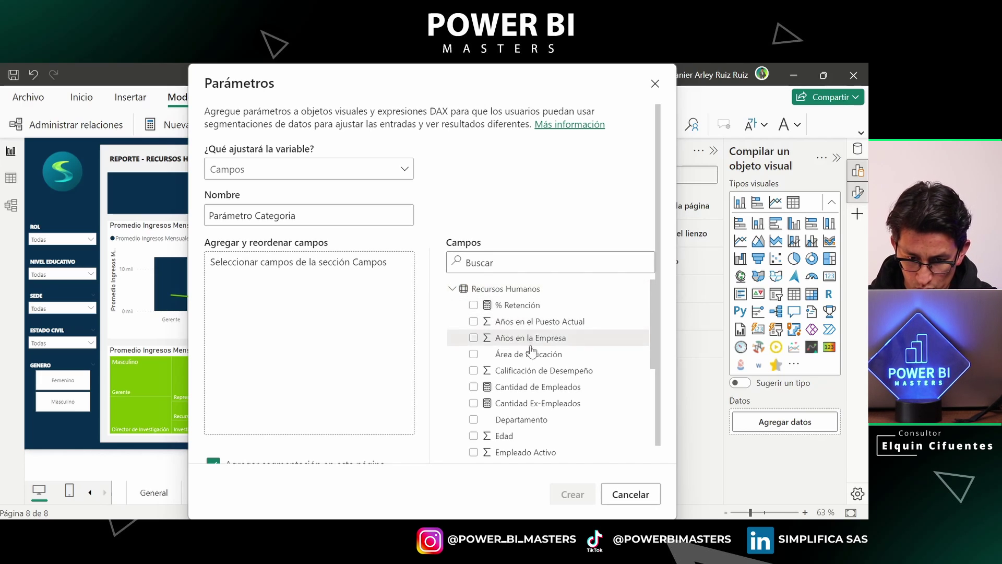
scroll(530, 357, "down", 2)
scroll(529, 361, "up", 1)
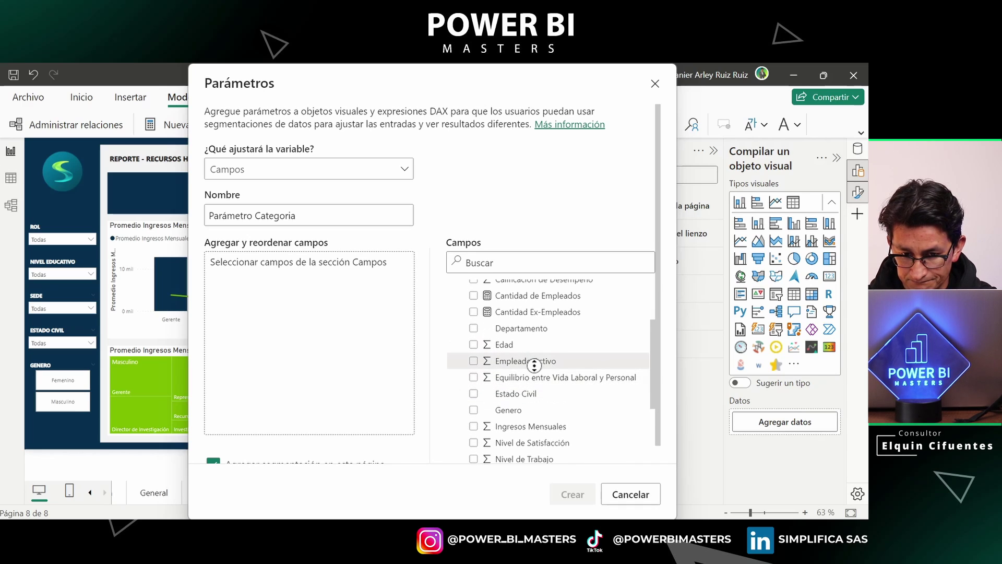
scroll(586, 340, "up", 1)
scroll(582, 334, "up", 2)
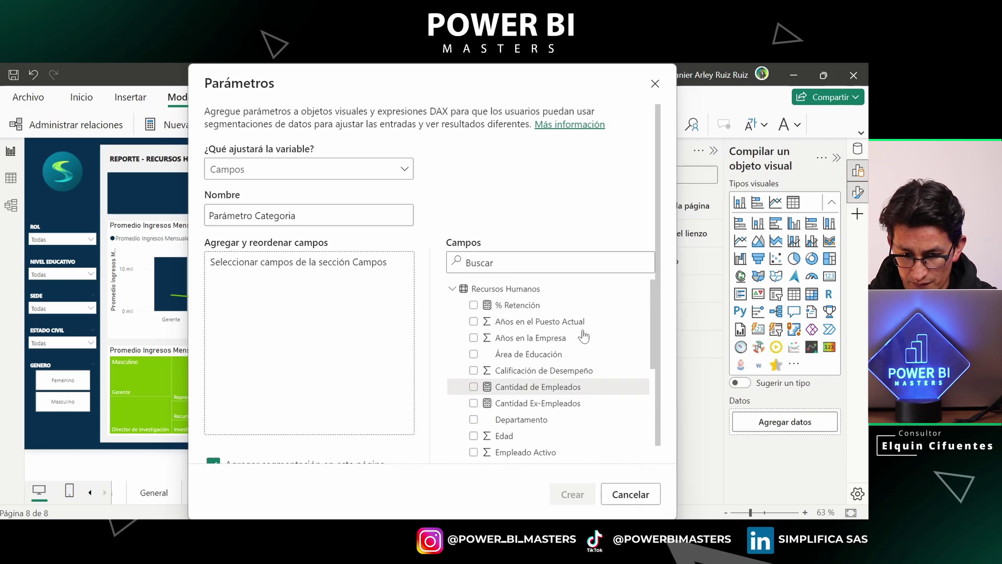
scroll(542, 344, "down", 4)
scroll(546, 354, "down", 2)
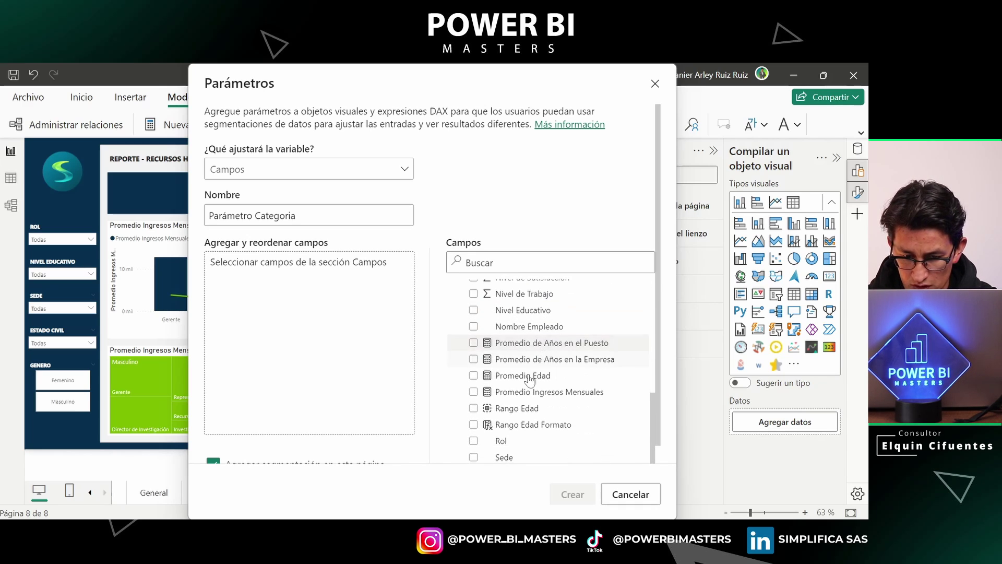
left_click(473, 440)
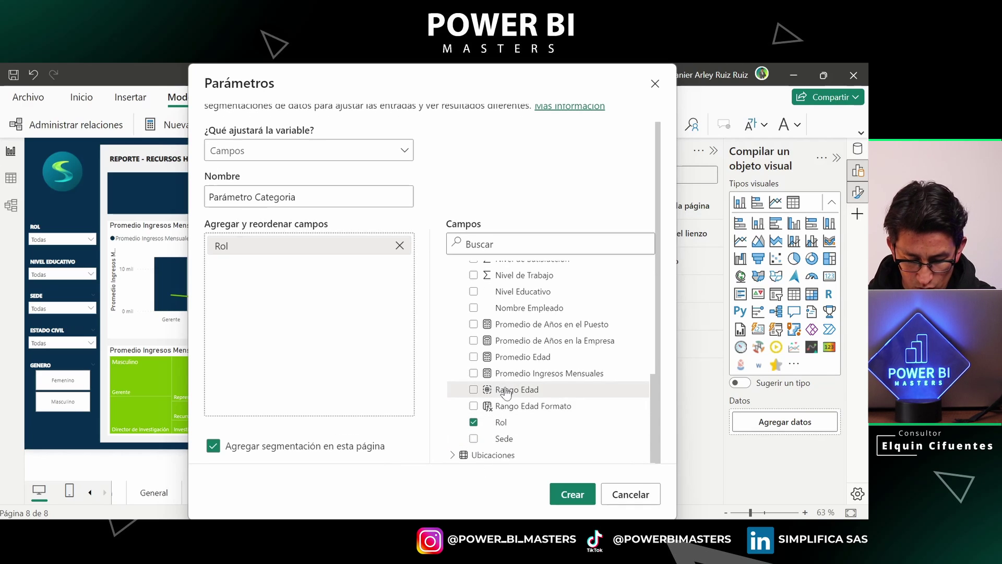
scroll(504, 393, "up", 5)
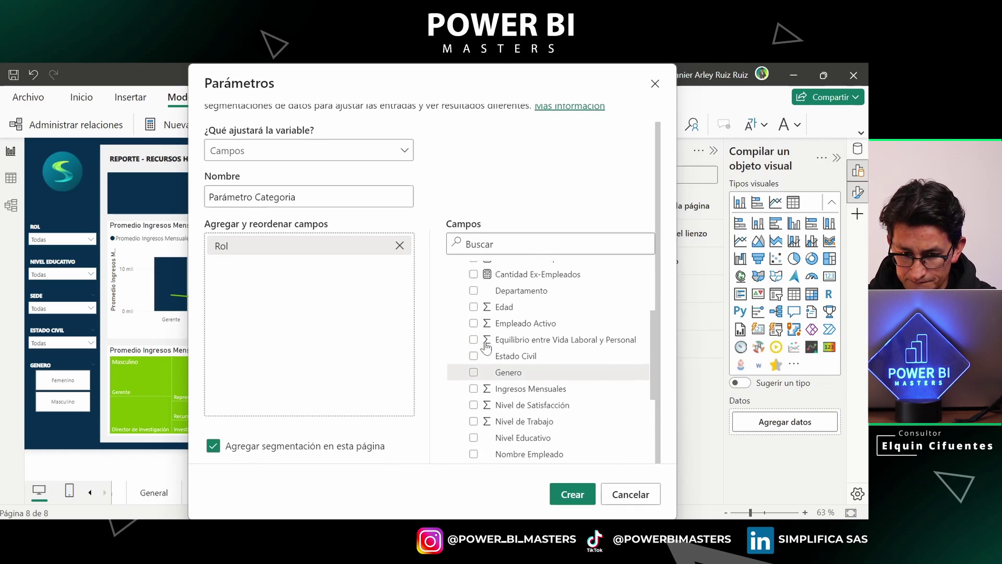
left_click(473, 297)
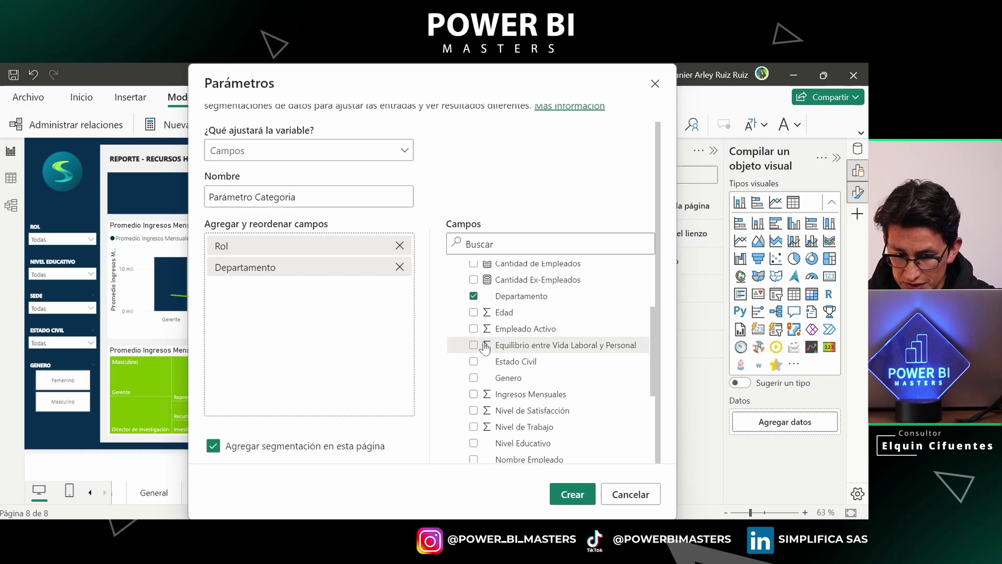
- Add the Nivel Educativo and Estado Civil fields to the Parámetro Categoria parameter
scroll(477, 368, "up", 3)
scroll(485, 345, "down", 4)
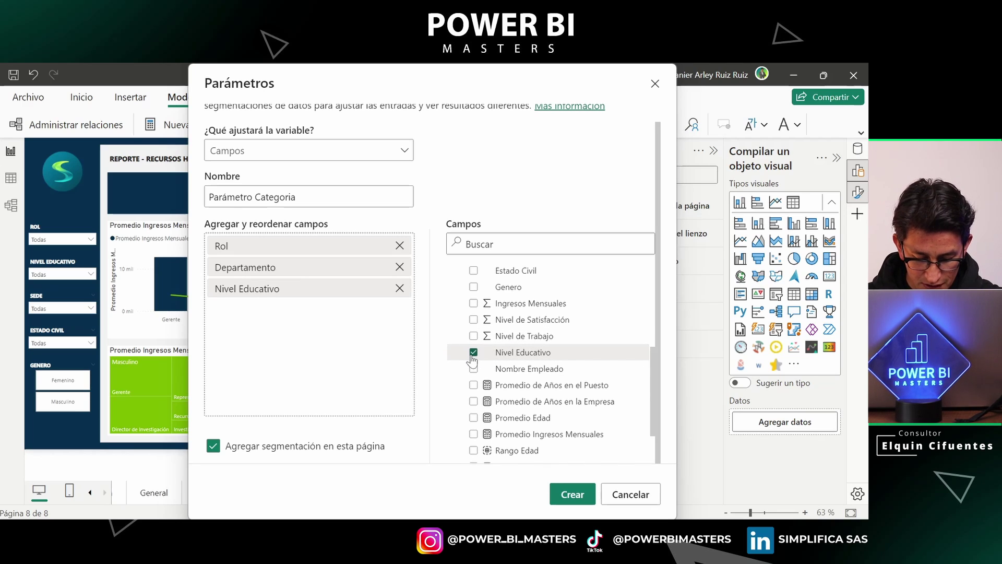
scroll(484, 360, "up", 1)
scroll(484, 360, "up", 1)
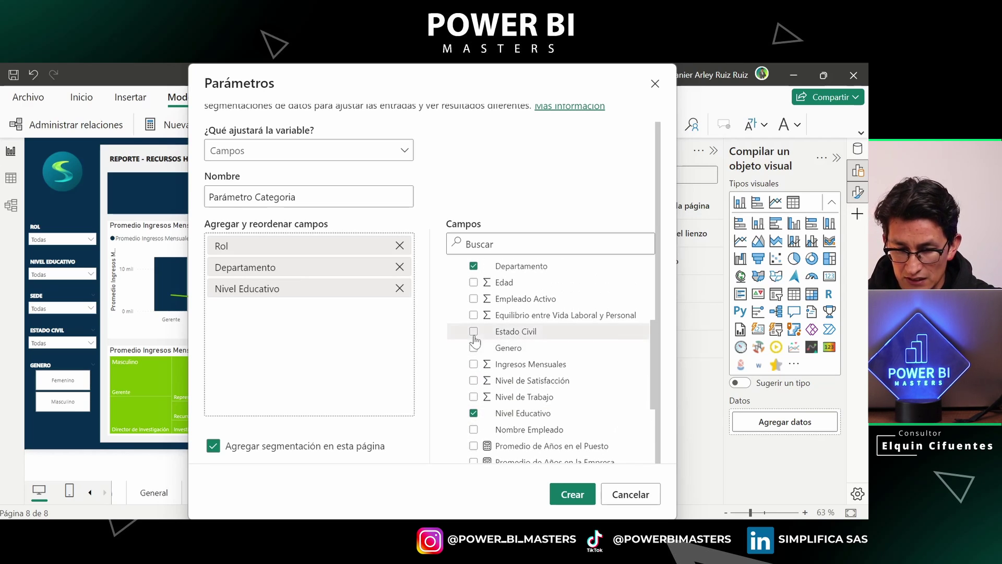
left_click(474, 331)
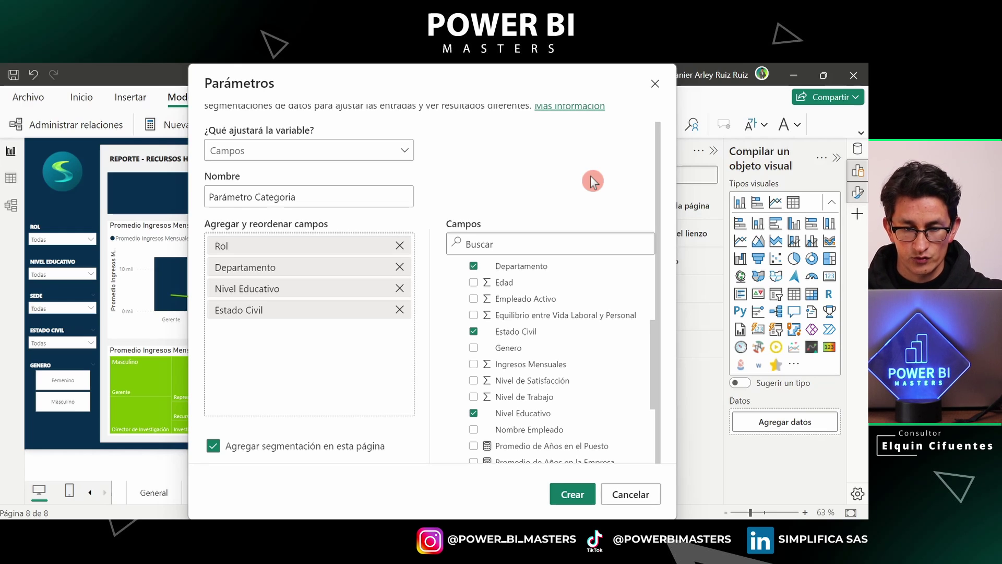
- Create the parameter with its slicer on this page and move the slicer over the middle of the combined chart's upper edge
scroll(556, 339, "up", 1)
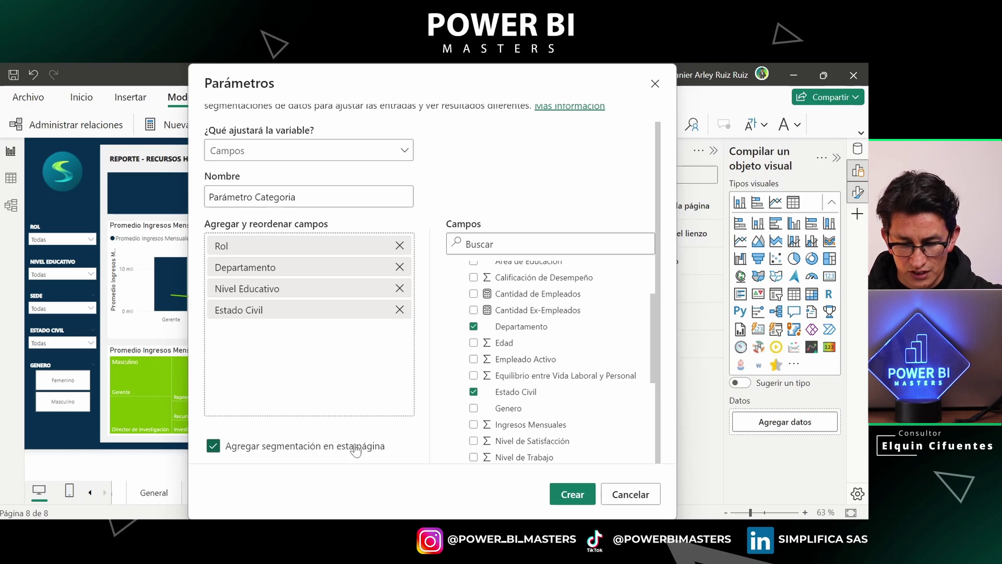
left_click(572, 494)
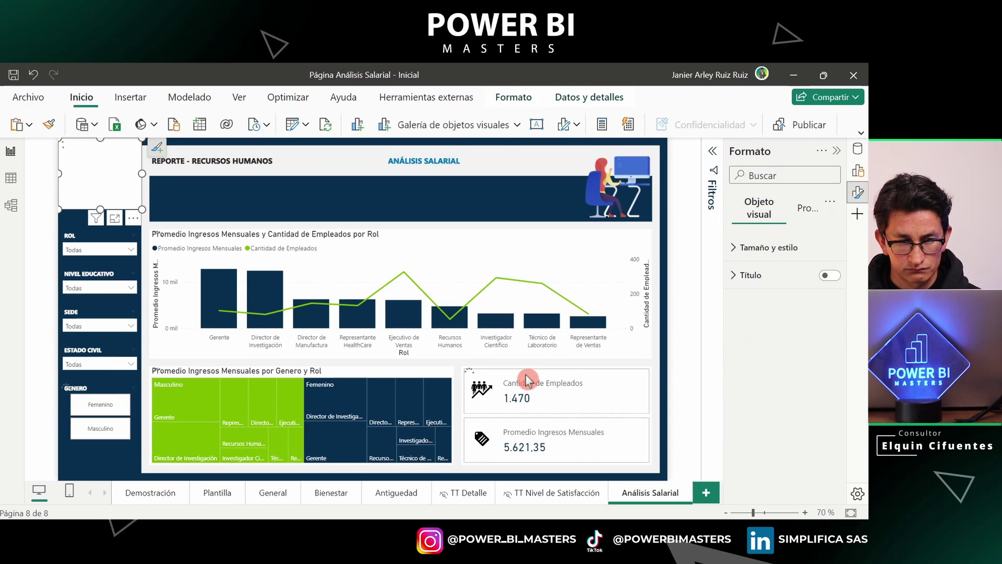
left_click_drag(112, 145, 364, 205)
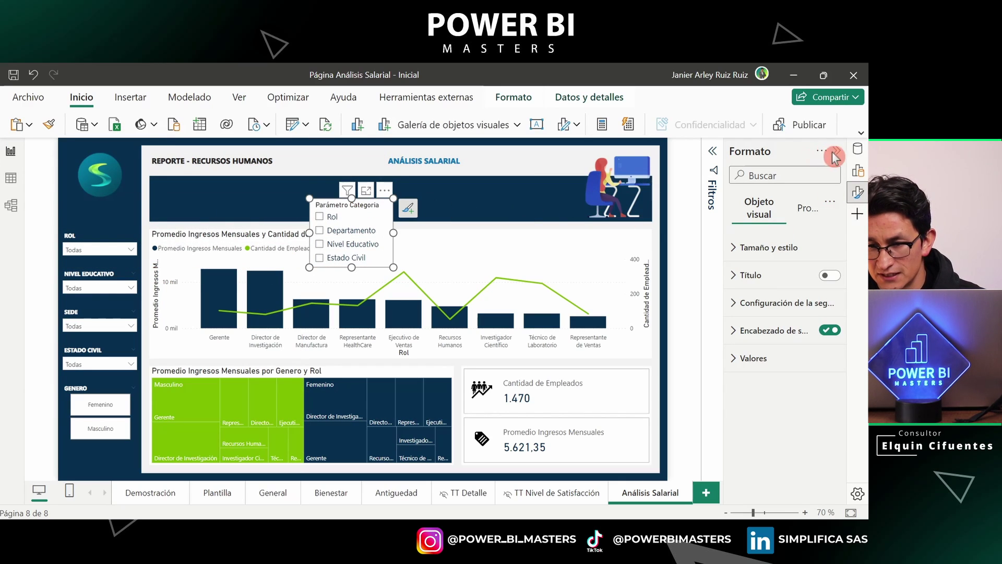
- Examine the Parámetro Categoria table's DAX definition and the field it contains
left_click(857, 192)
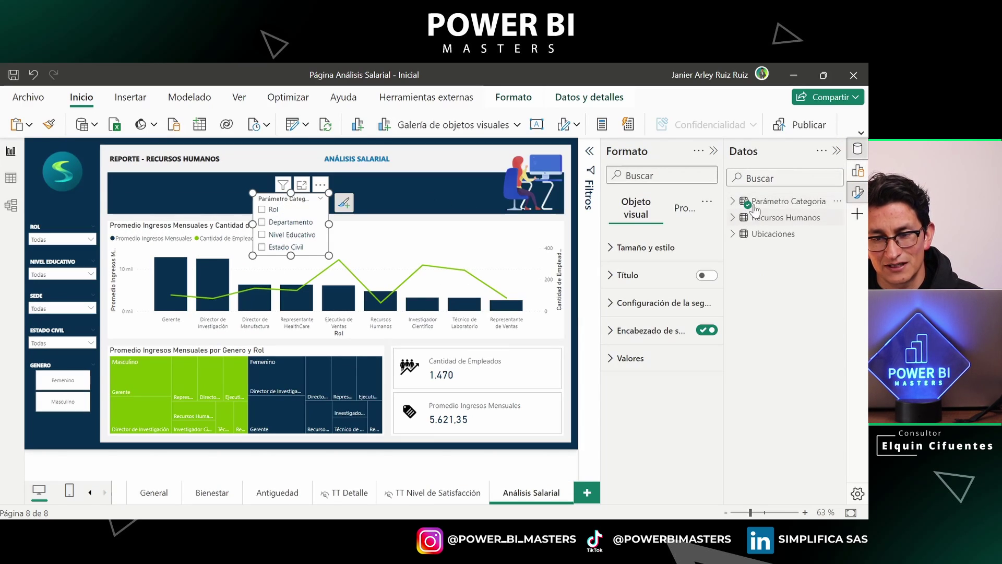
left_click(782, 204)
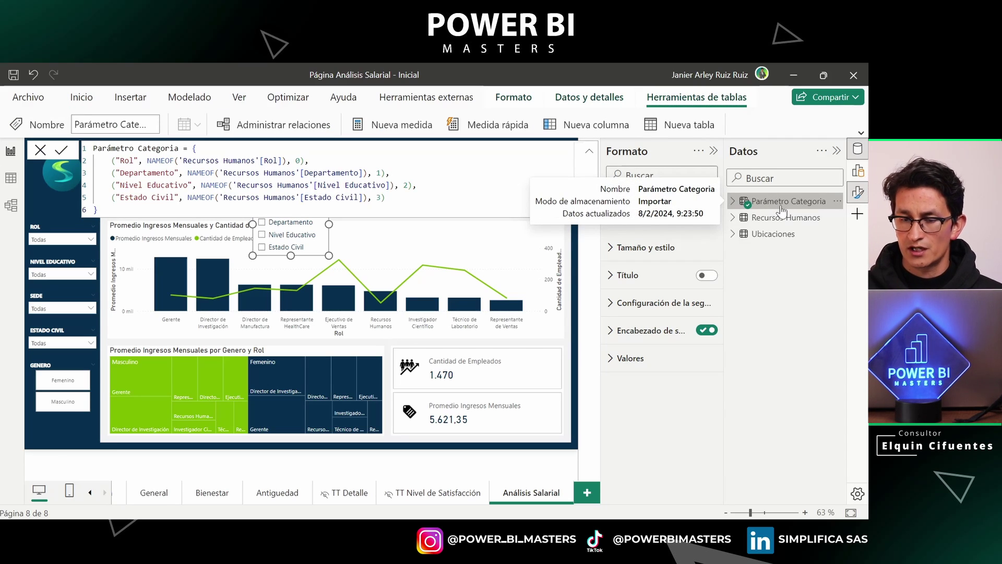
left_click(731, 202)
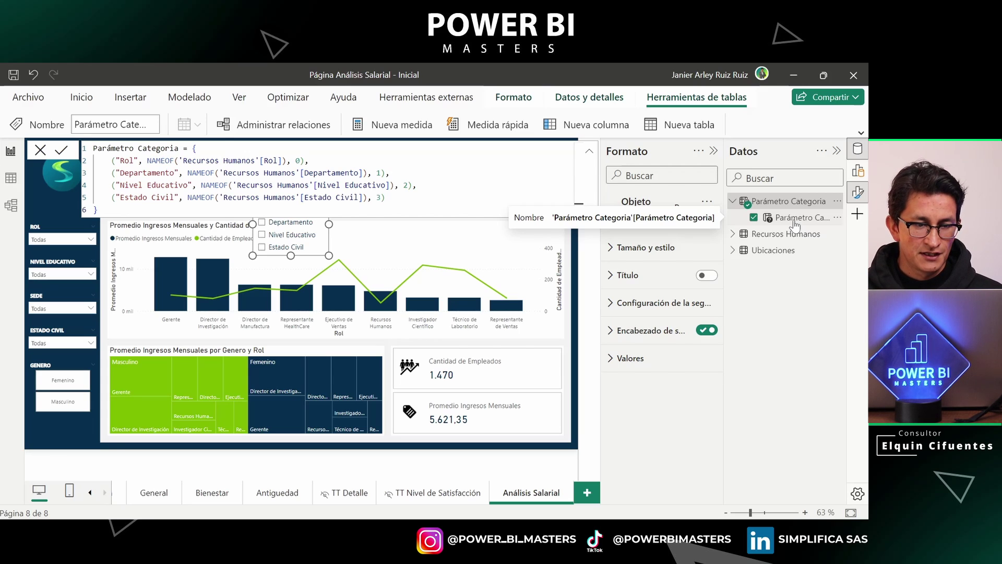
- View Parámetro Categoria as a table and compare its first column with the category labels in the DAX definition
left_click(10, 177)
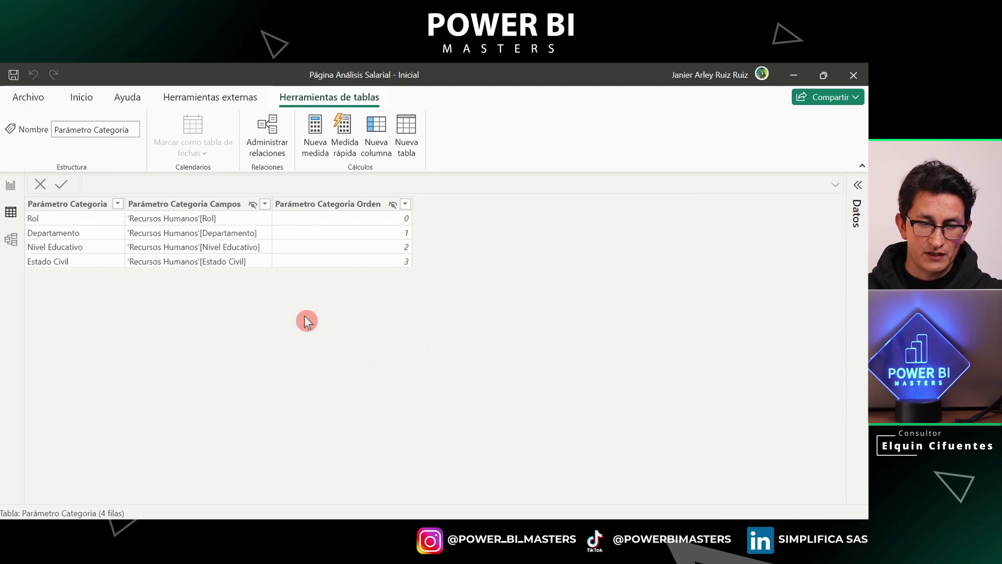
left_click(54, 204)
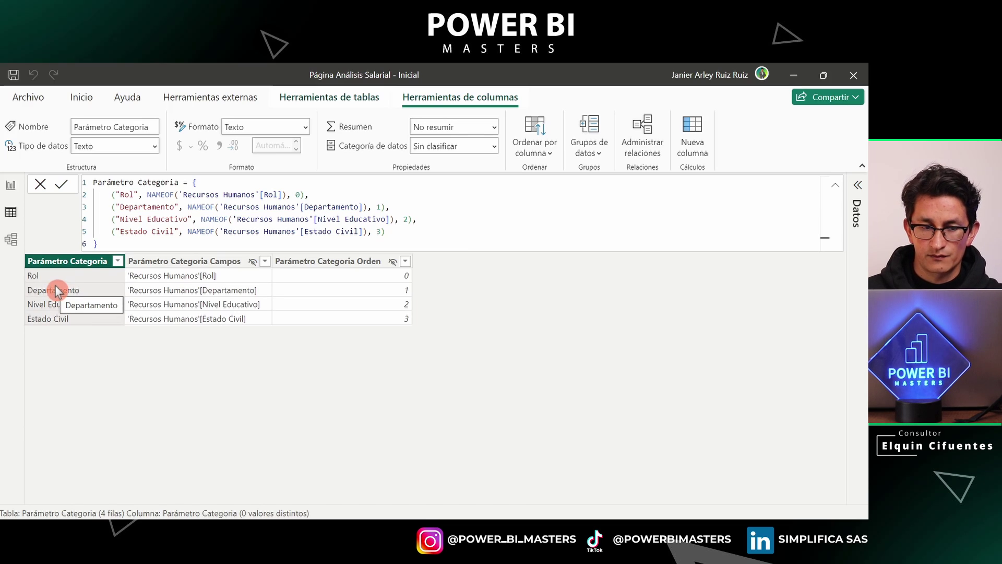
double_click(127, 195)
double_click(148, 207)
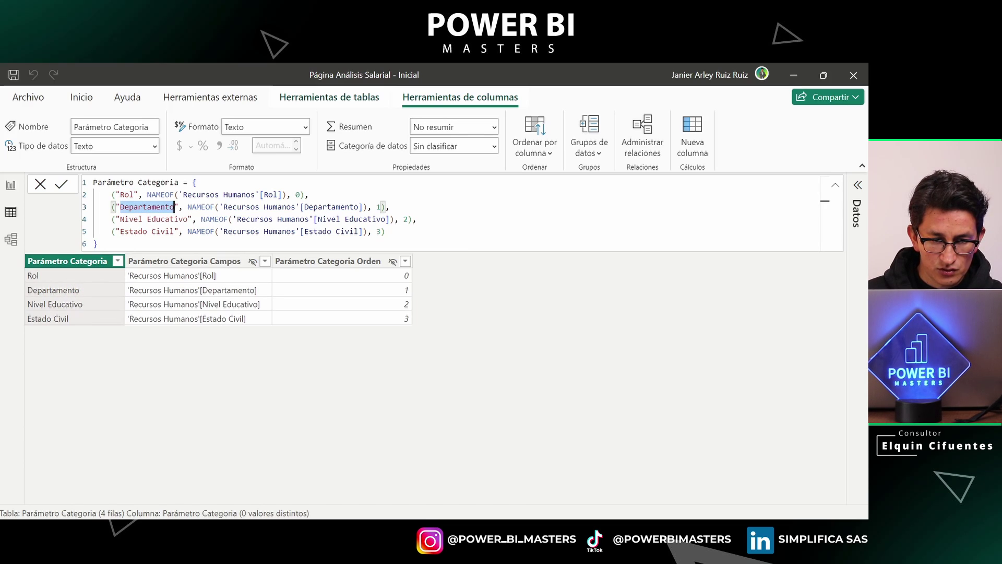
double_click(132, 219)
double_click(133, 231)
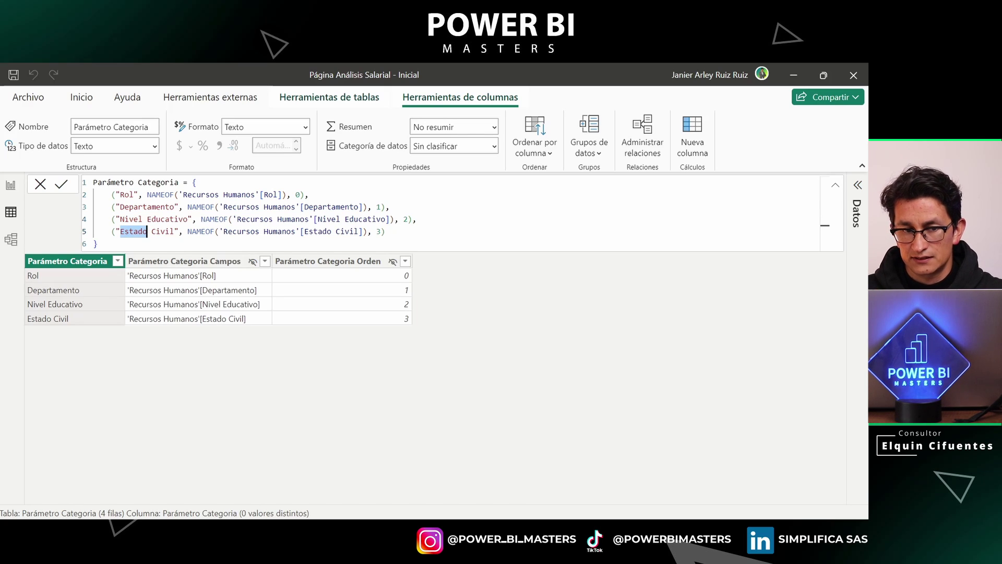
double_click(123, 195)
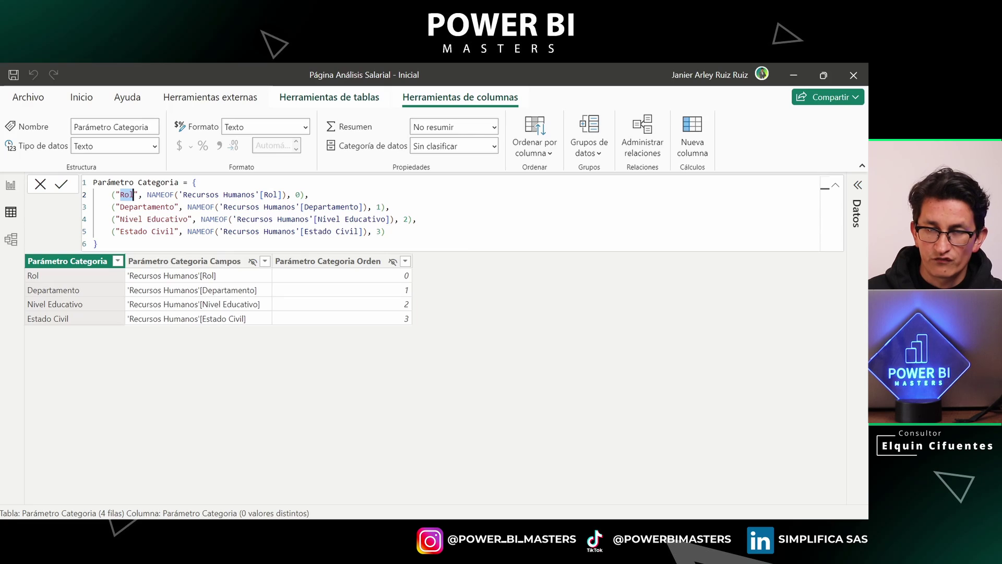
- Examine the Parámetro Categoria Campos and Parámetro Categoria Orden columns together with the four entries of the DAX definition
left_click(189, 263)
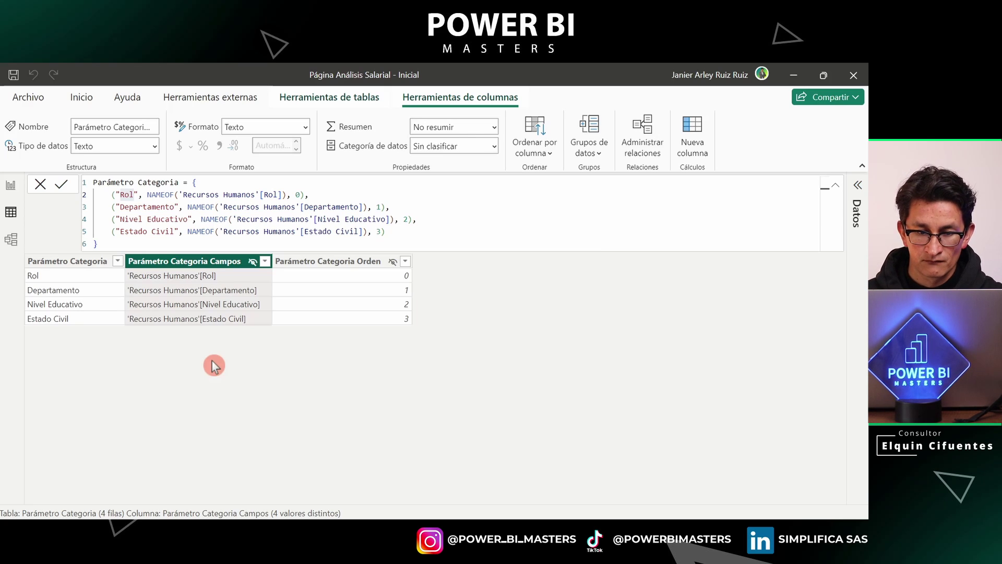
left_click(344, 266)
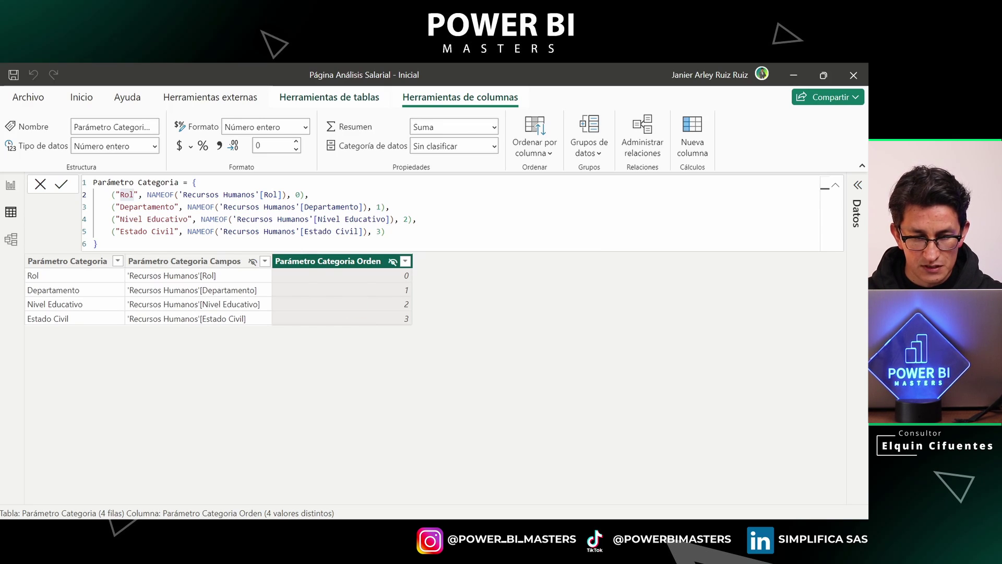
key("shift+Up")
key("shift+Up")
key("shift+Up")
key("shift+Home")
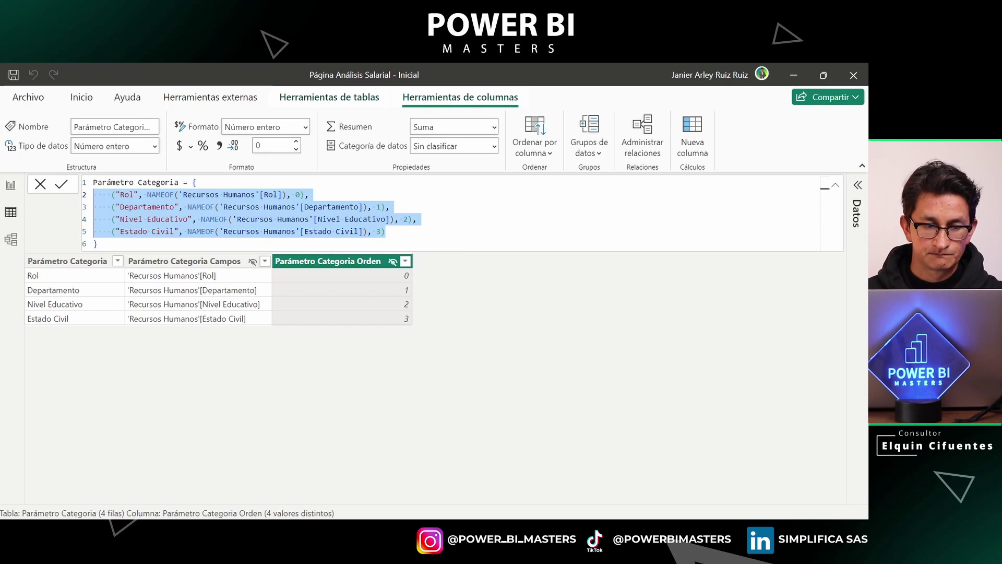
- Return to the report page and copy the ROL slicer's format onto the Parámetro Categoria slicer
left_click(11, 185)
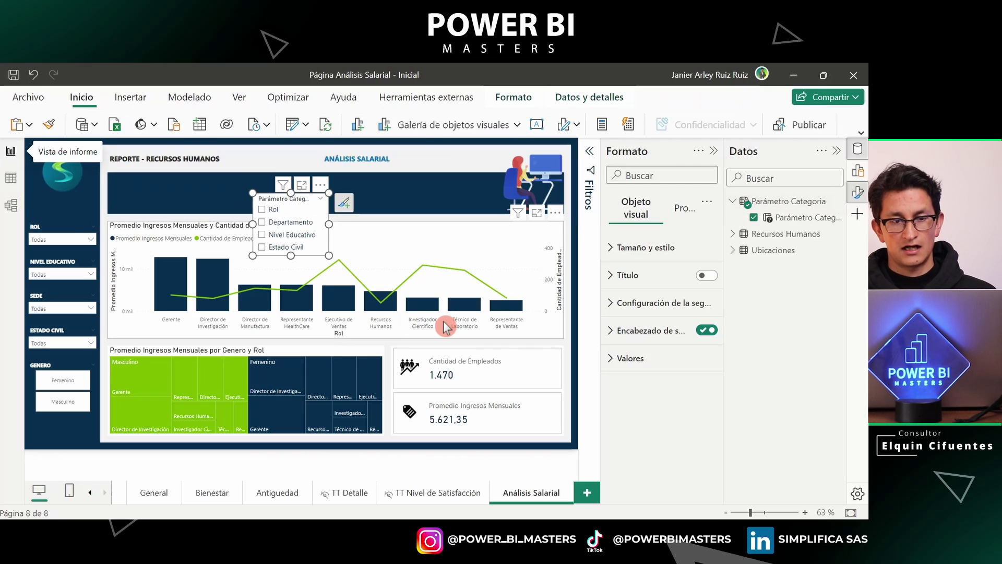
left_click(37, 228)
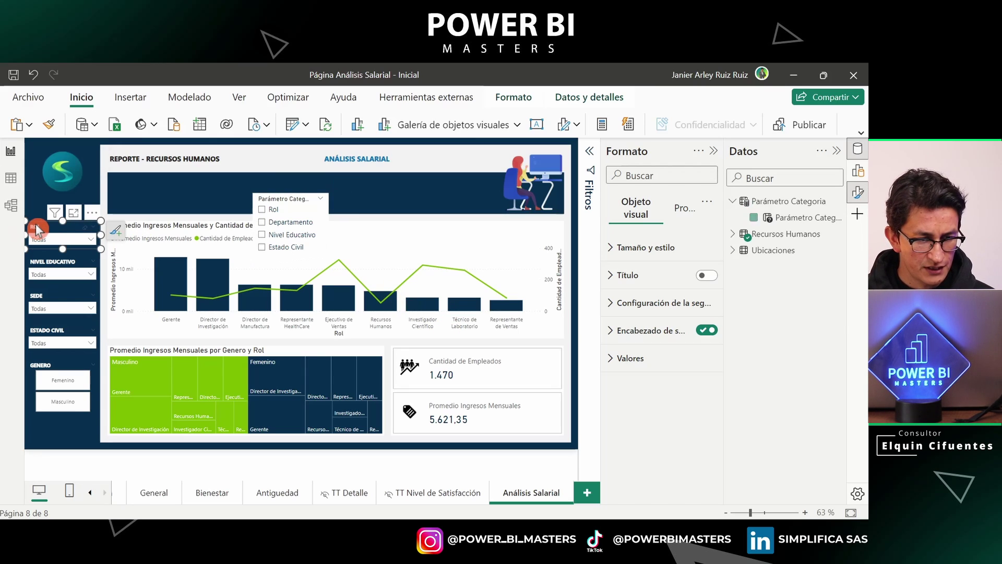
left_click(50, 125)
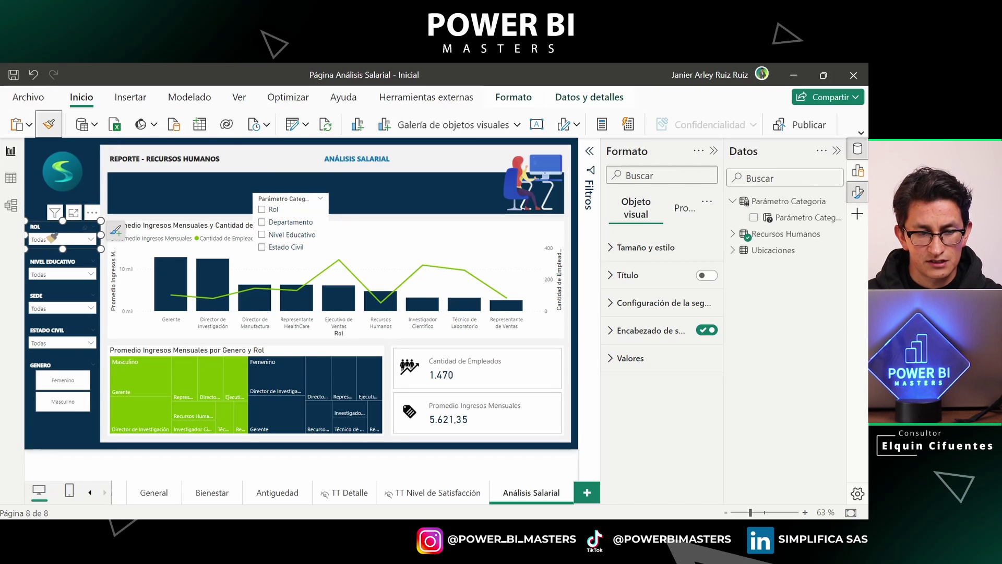
left_click(275, 202)
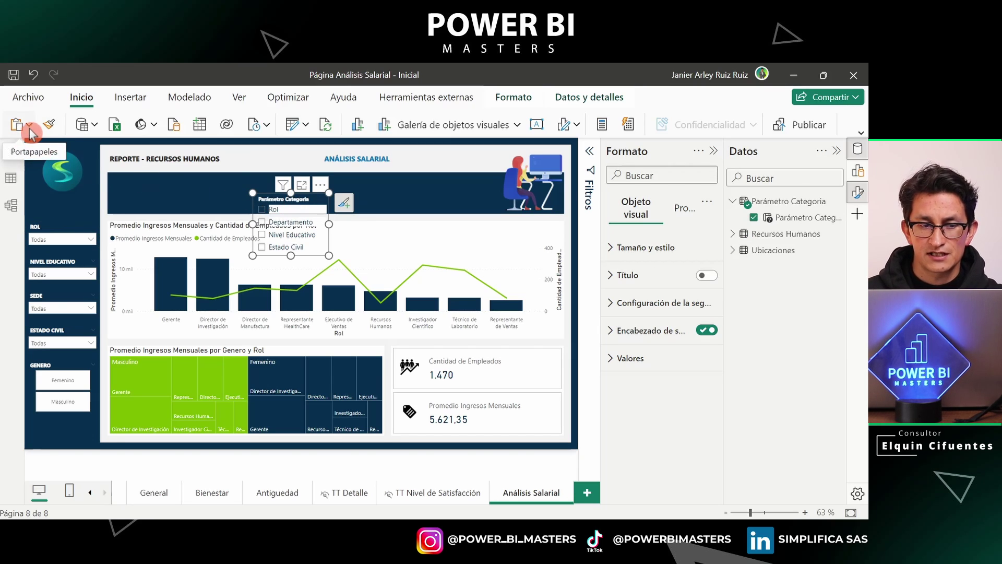
left_click(55, 131)
- Move the Parámetro Categoria slicer to the left end of the dark header band and widen it
left_click_drag(276, 201, 138, 188)
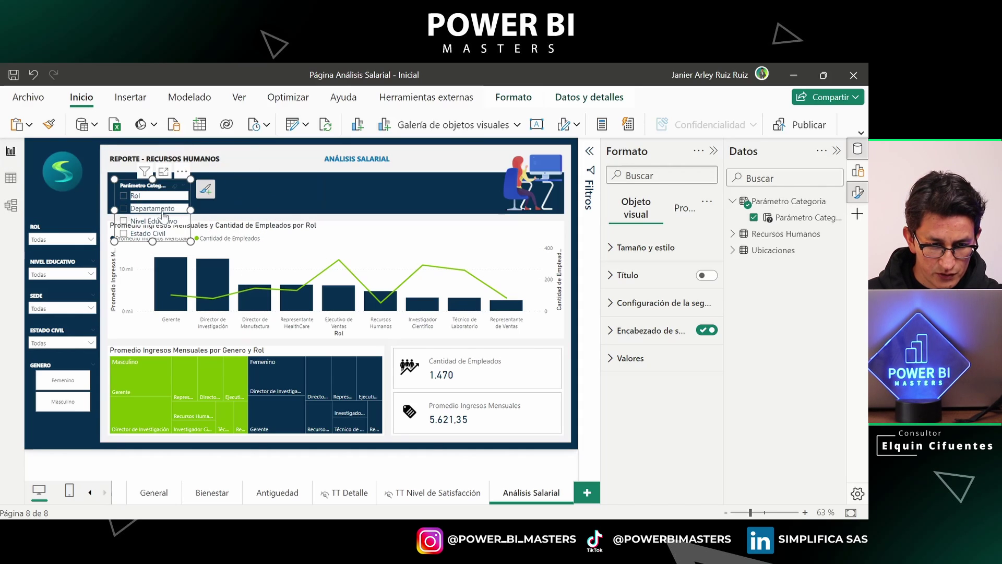
left_click_drag(192, 211, 226, 210)
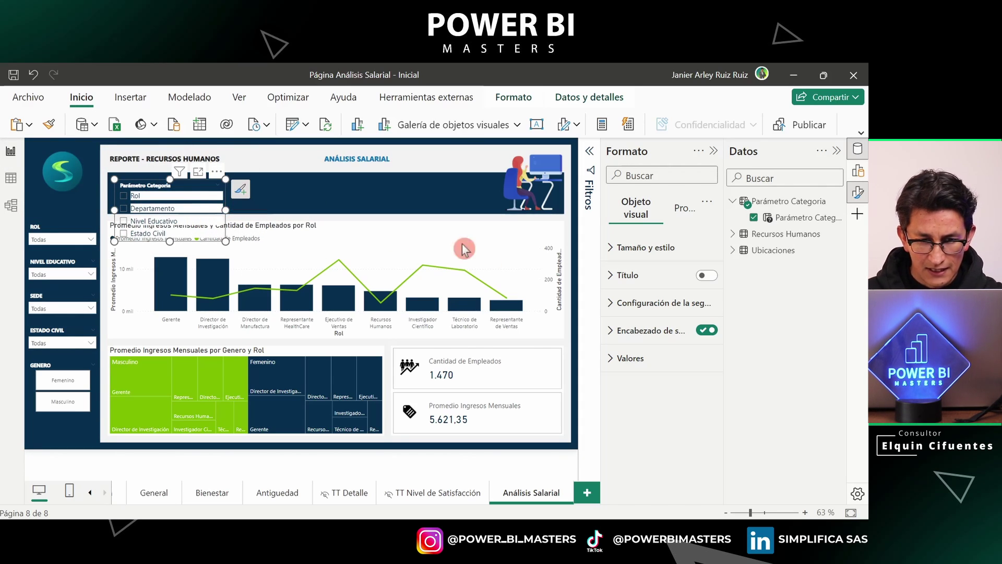
- Set the Parámetro Categoria slicer's style to Menú desplegable
left_click(674, 304)
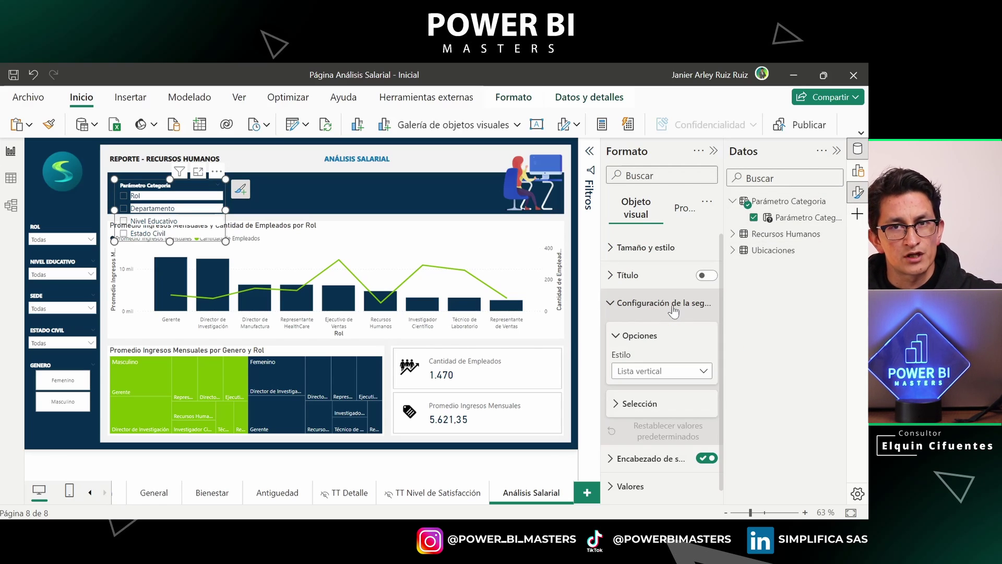
left_click(672, 371)
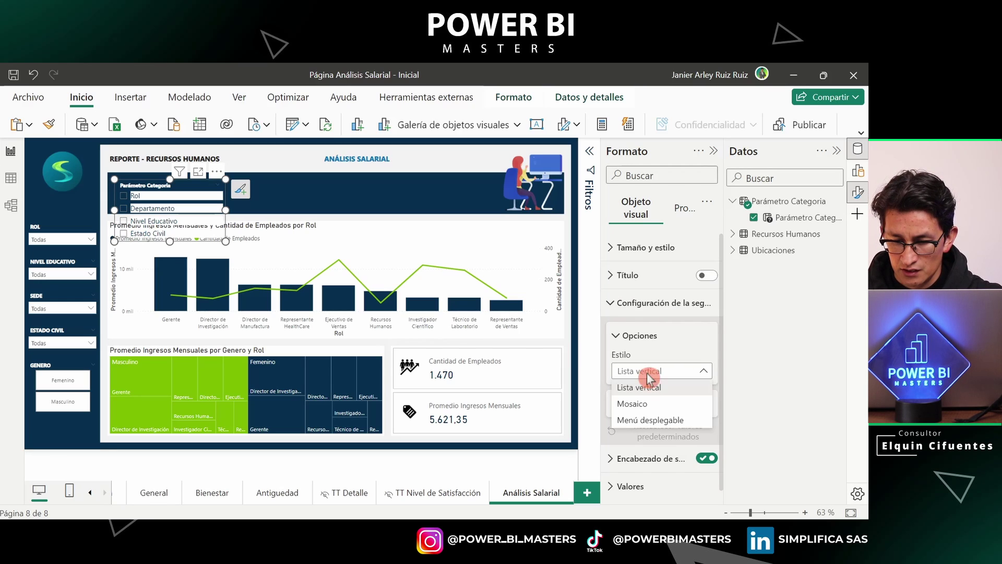
left_click(656, 420)
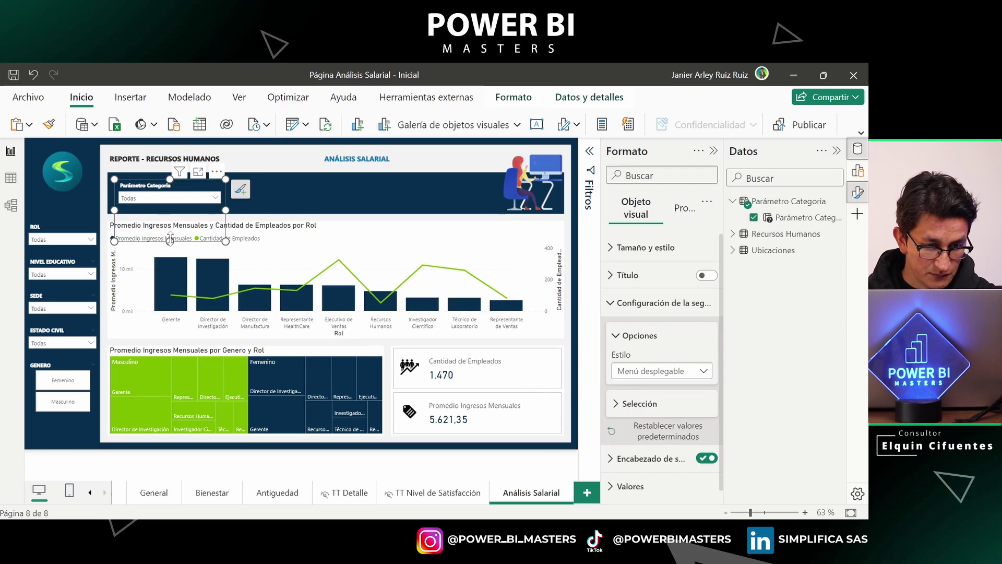
- Shorten the Parámetro Categoria slicer to fit inside the dark header band and check its list of categories
left_click(181, 205)
left_click(181, 205)
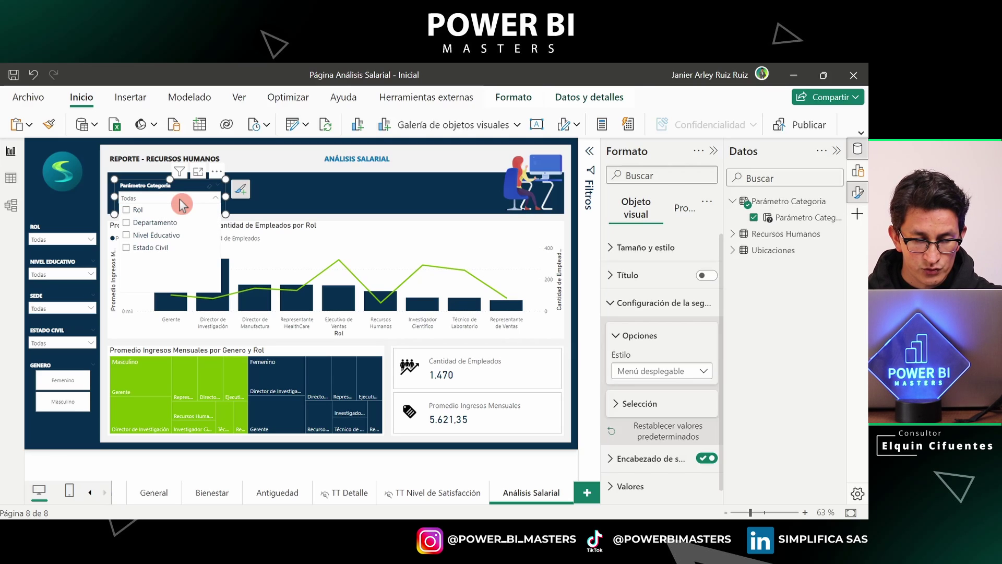
left_click(181, 199)
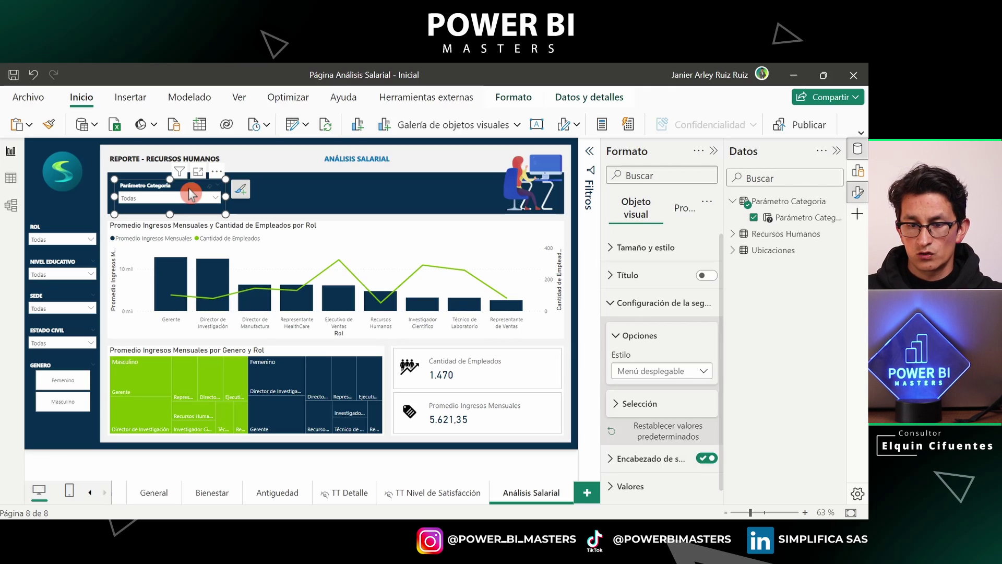
- Turn on Selección única for the Parámetro Categoria slicer and check its list of categories
left_click(624, 412)
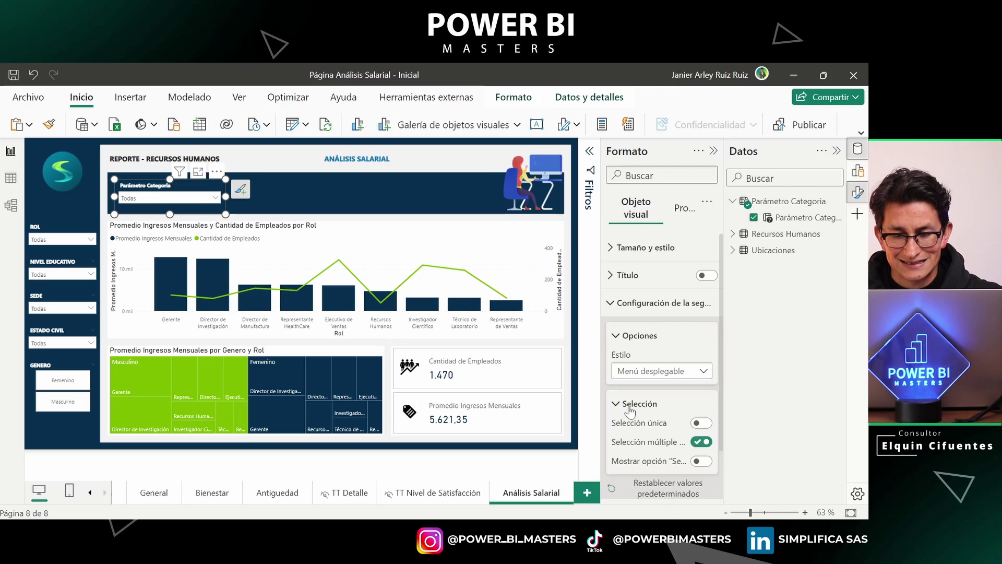
left_click(701, 423)
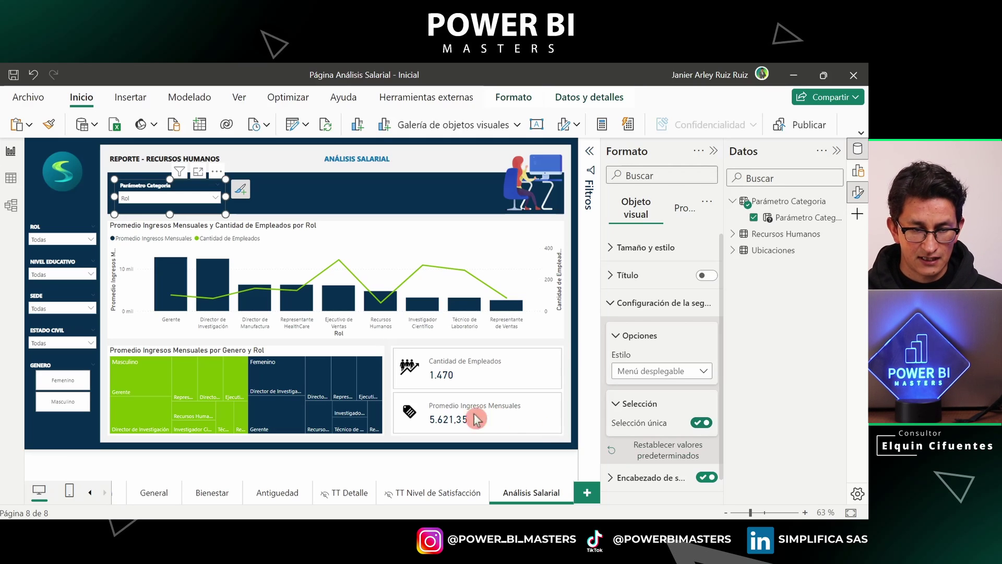
left_click(158, 200)
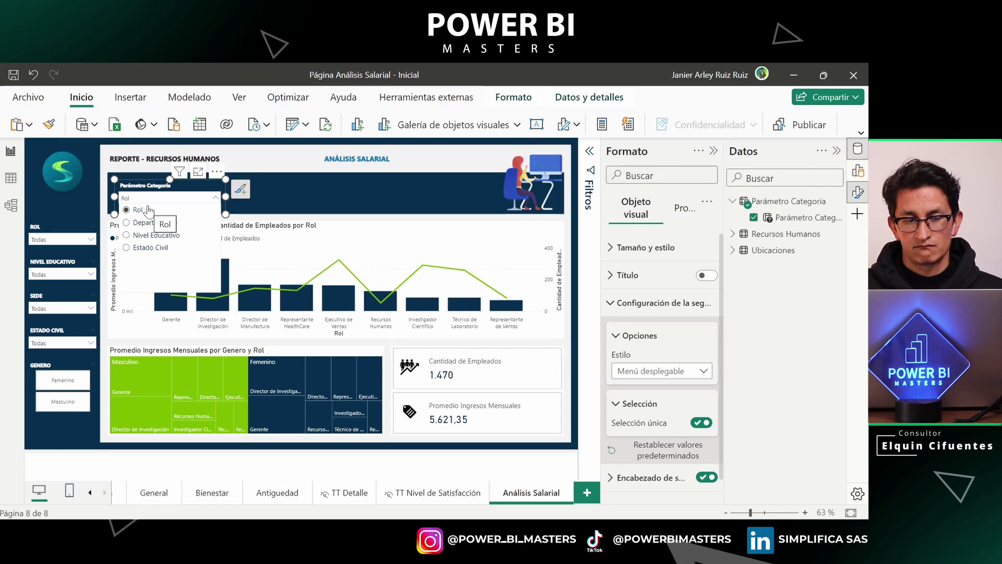
left_click(135, 196)
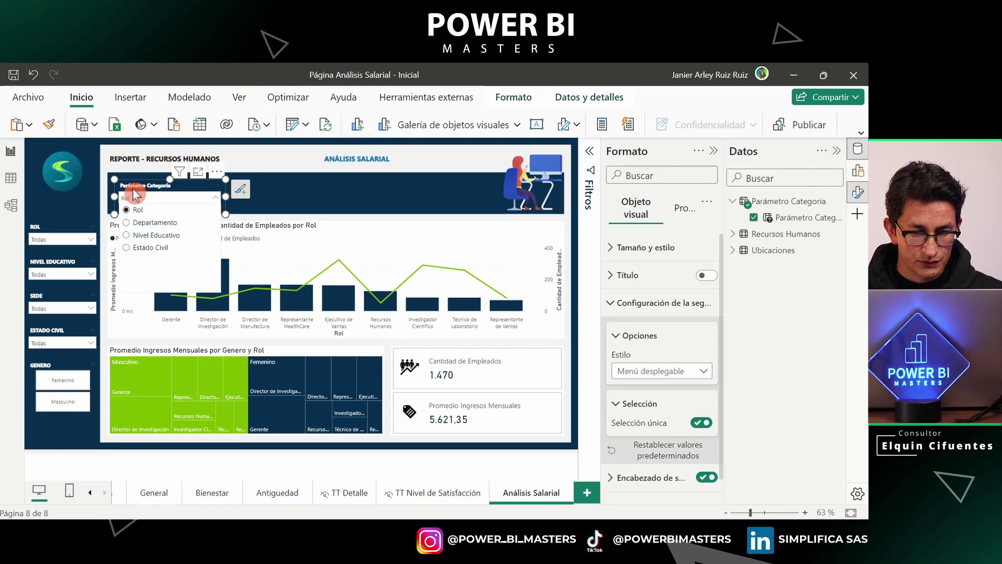
left_click(814, 434)
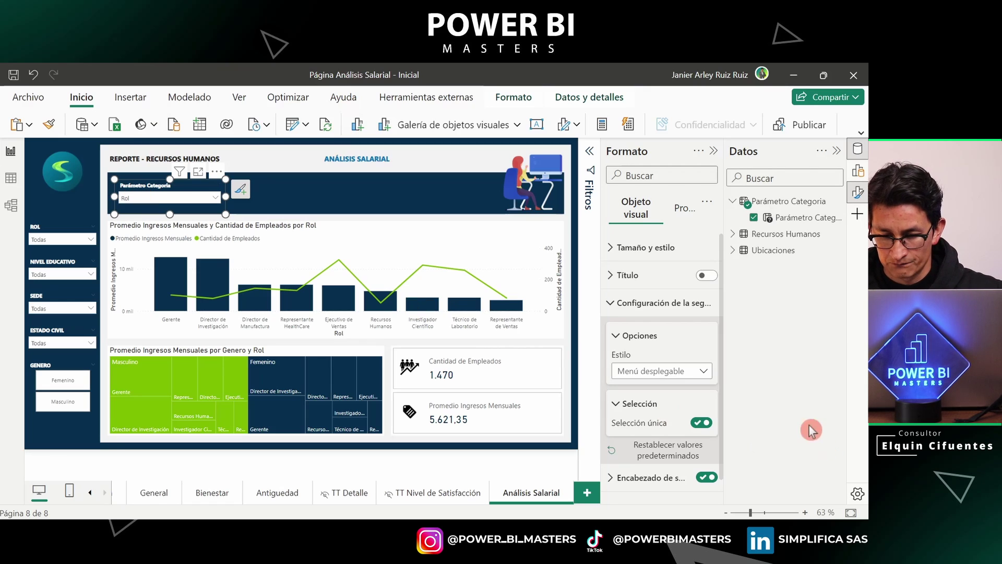
- Set the Parámetro Categoria slicer's header title to VARIABLE DE ANALISIS
left_click(632, 303)
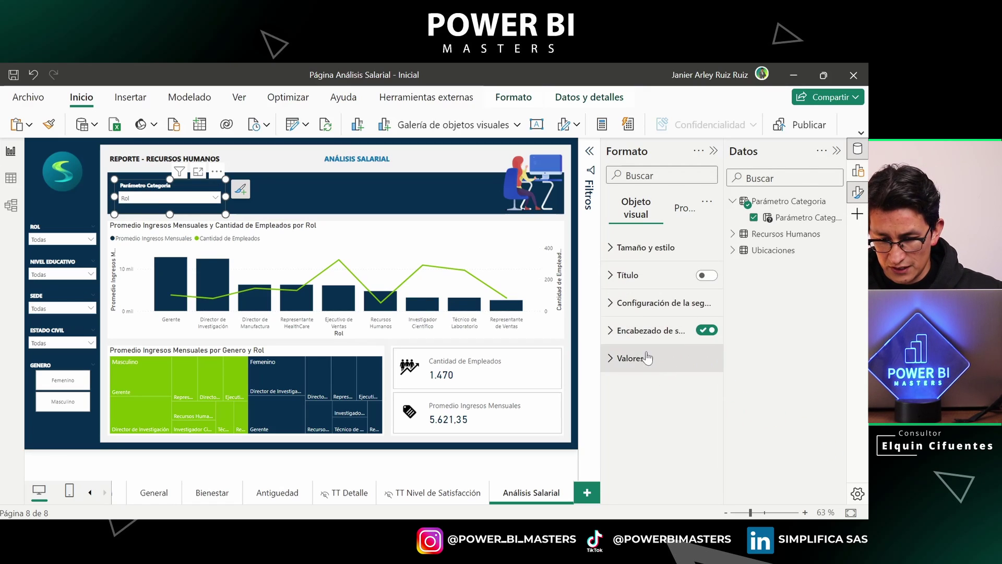
left_click(650, 330)
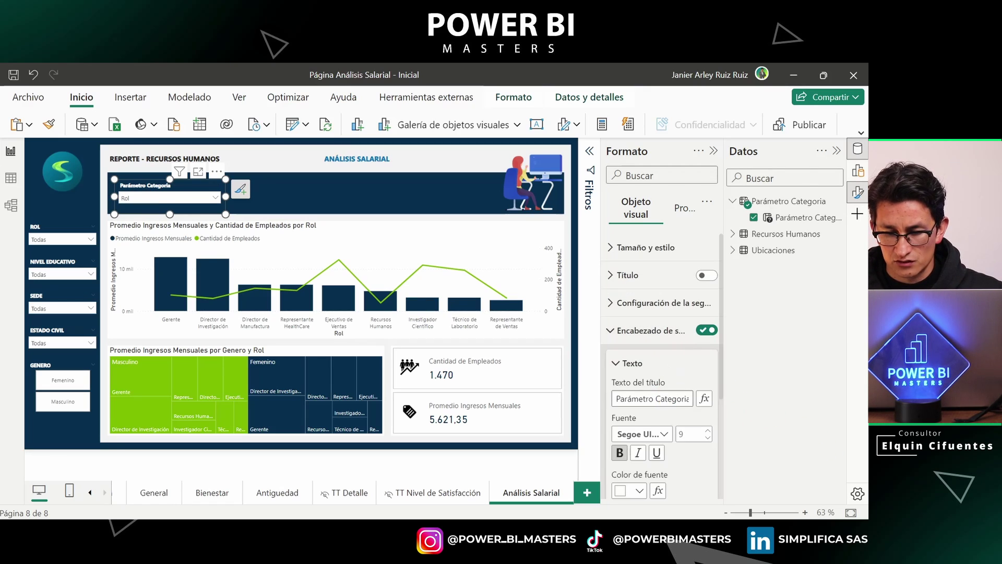
left_click(652, 399)
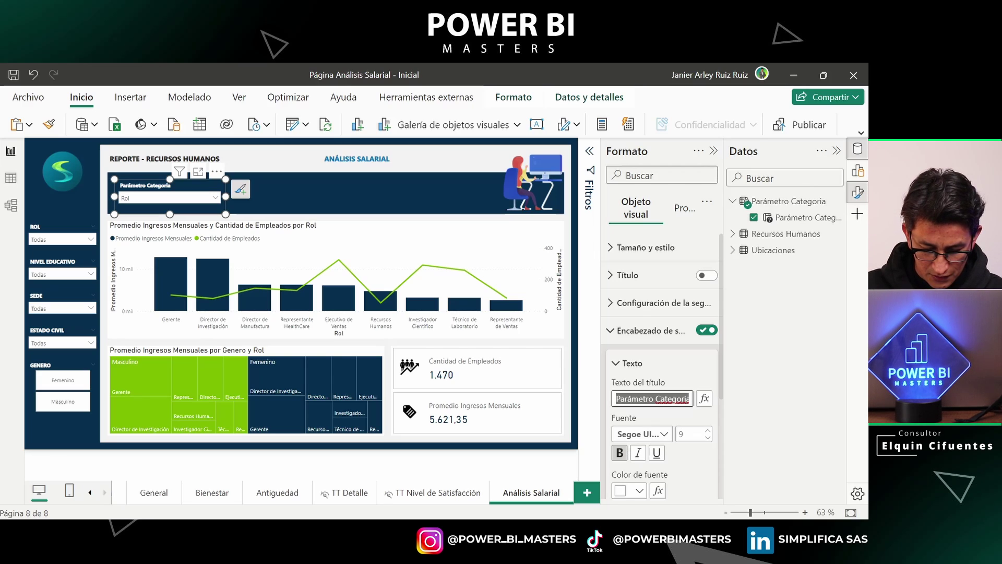
key("Caps_Lock")
type("V")
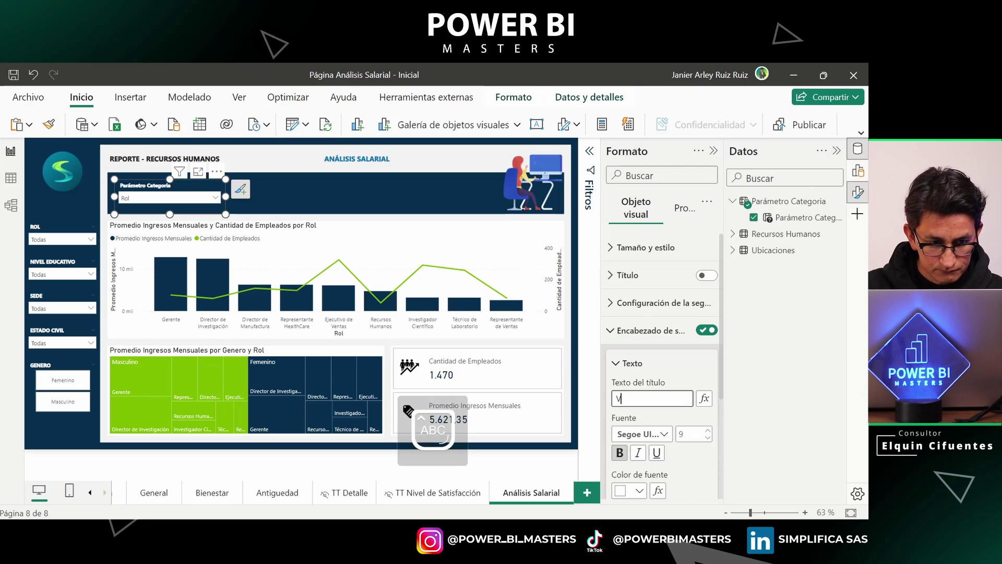
type("ARIABLE DE ANALISIS")
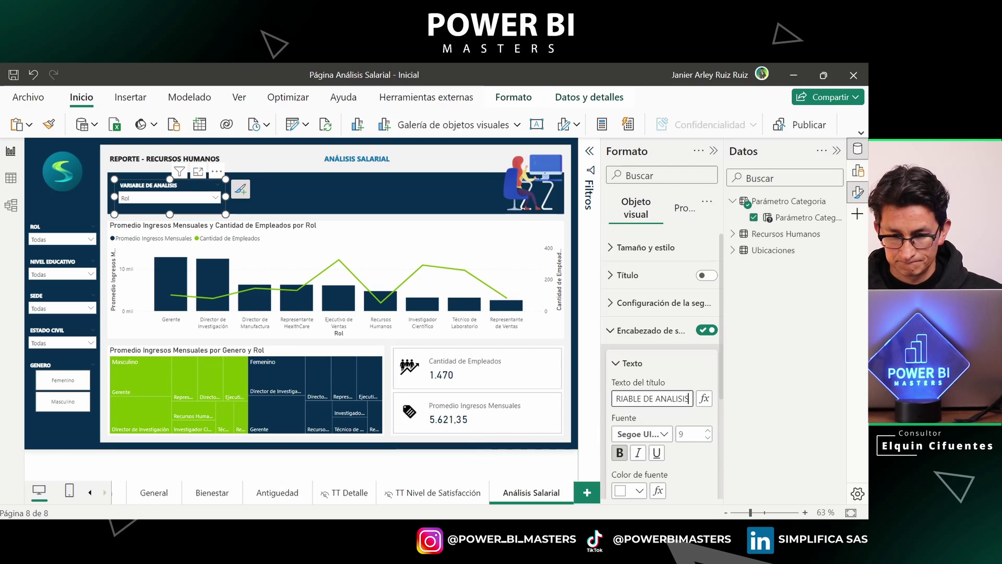
left_click(681, 370)
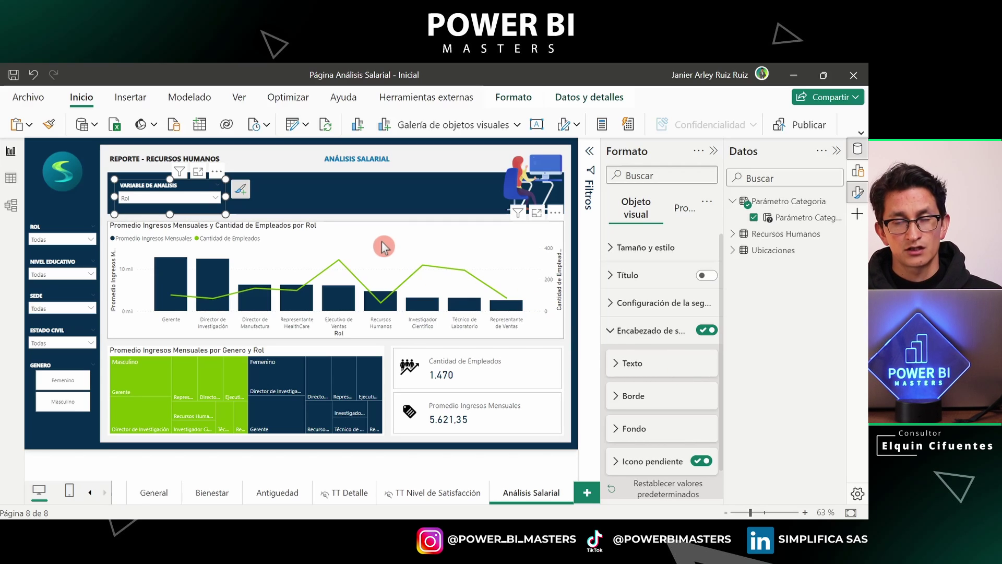
- Replace Rol with the Parámetro Categoria field on the X axis of the combined column and line chart
left_click(386, 274)
left_click(283, 359)
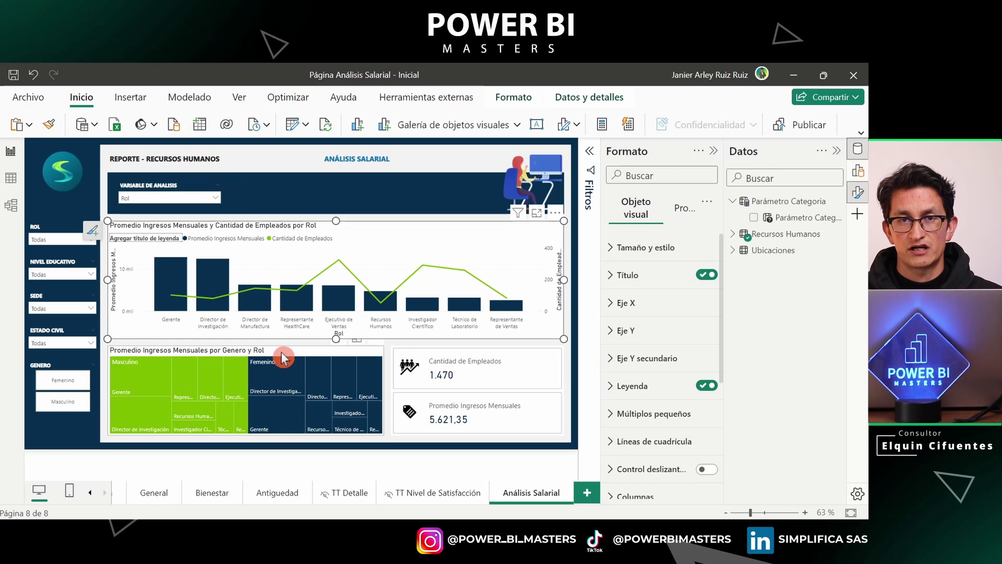
left_click(302, 239)
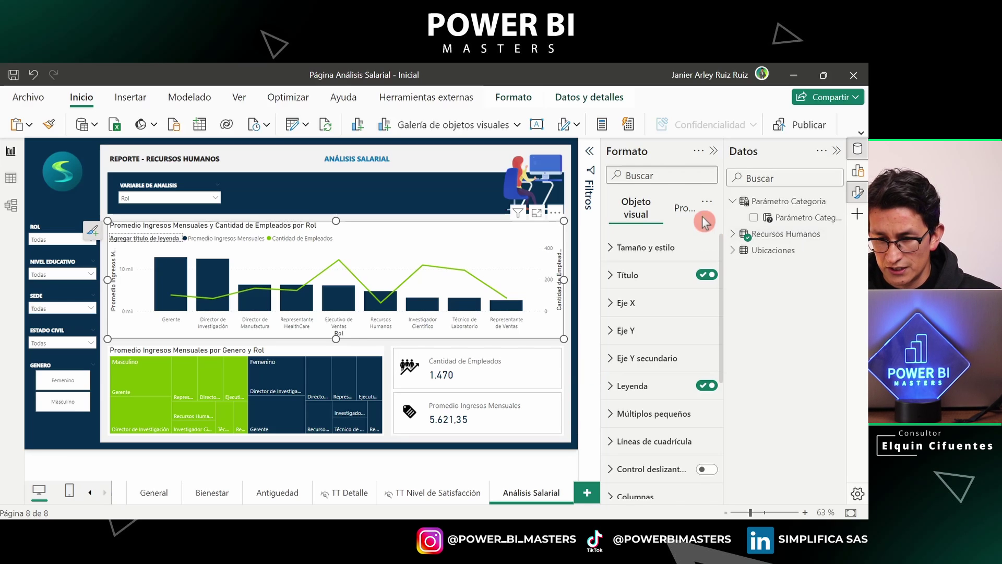
left_click(859, 172)
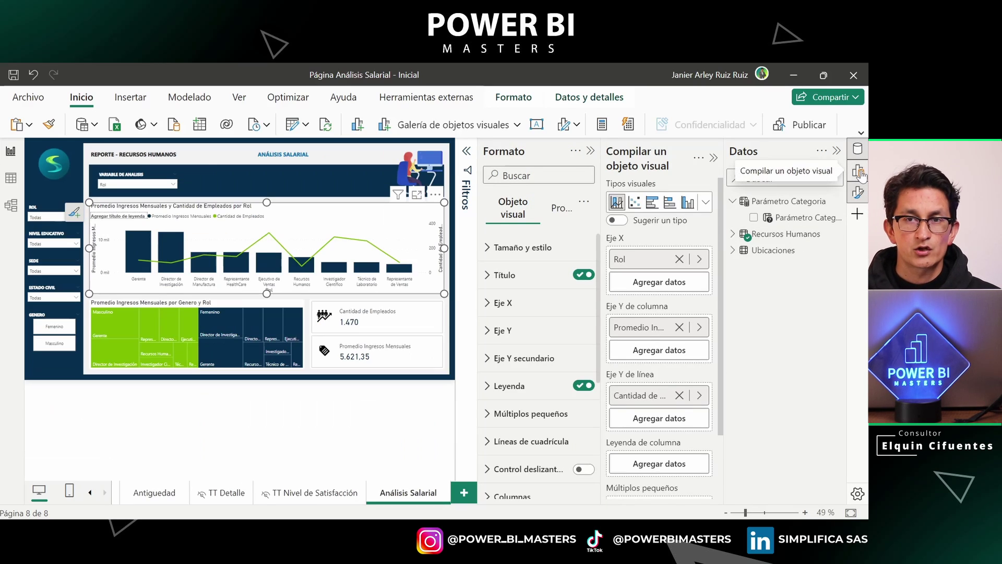
left_click(591, 151)
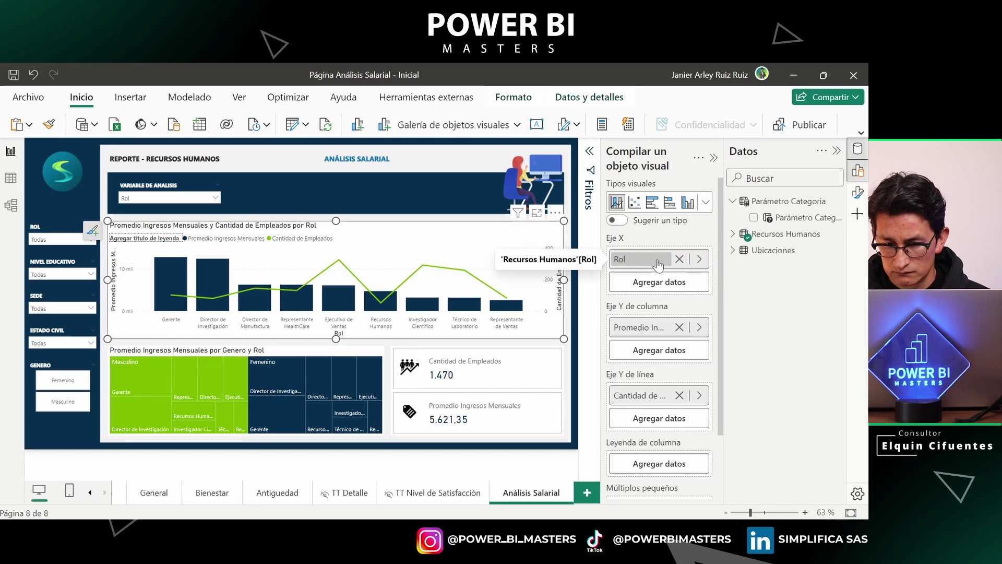
left_click(679, 259)
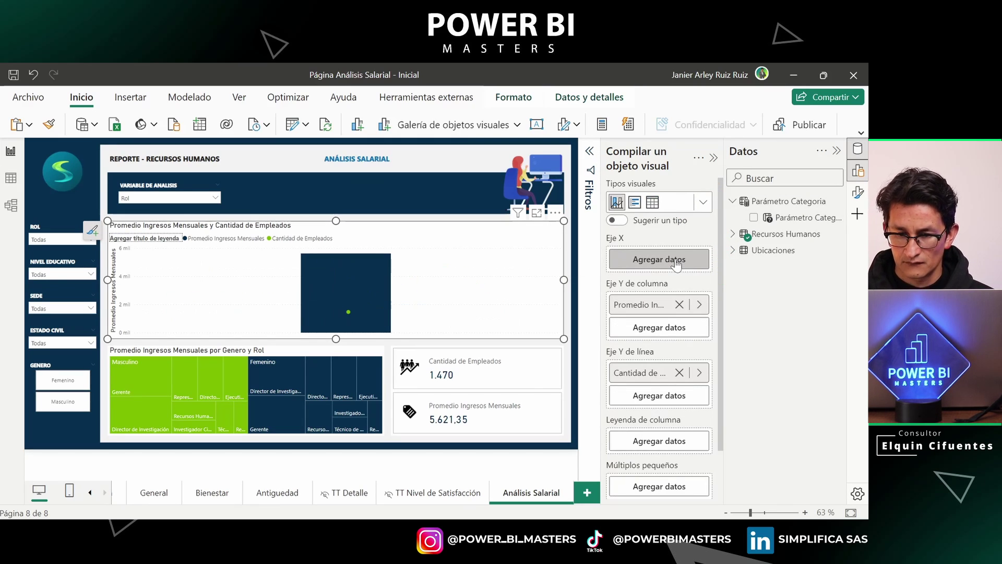
left_click_drag(769, 219, 643, 261)
scroll(650, 264, "down", 1)
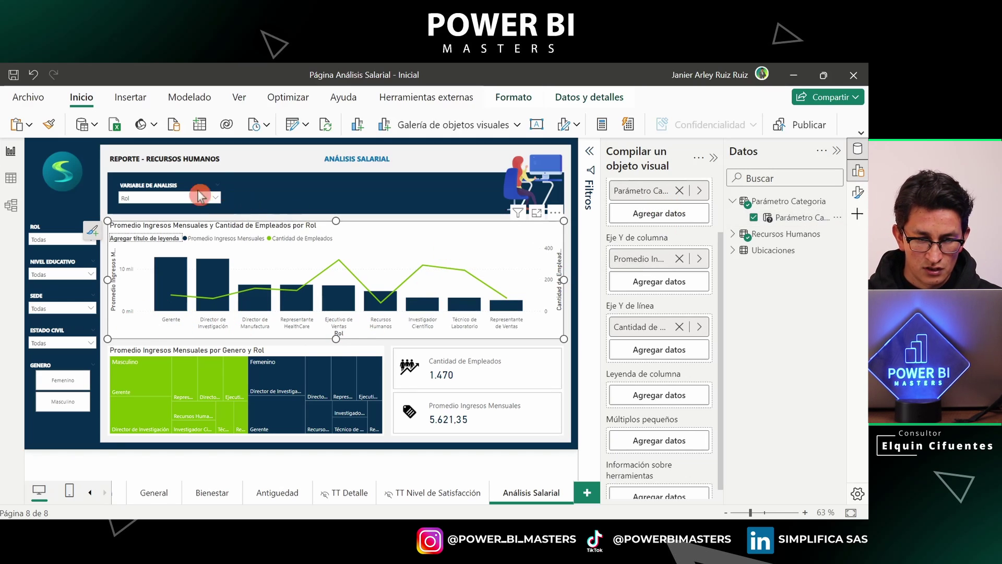
- Test the combined chart by switching the VARIABLE DE ANALISIS slicer to Departamento and back to Rol
left_click(167, 199)
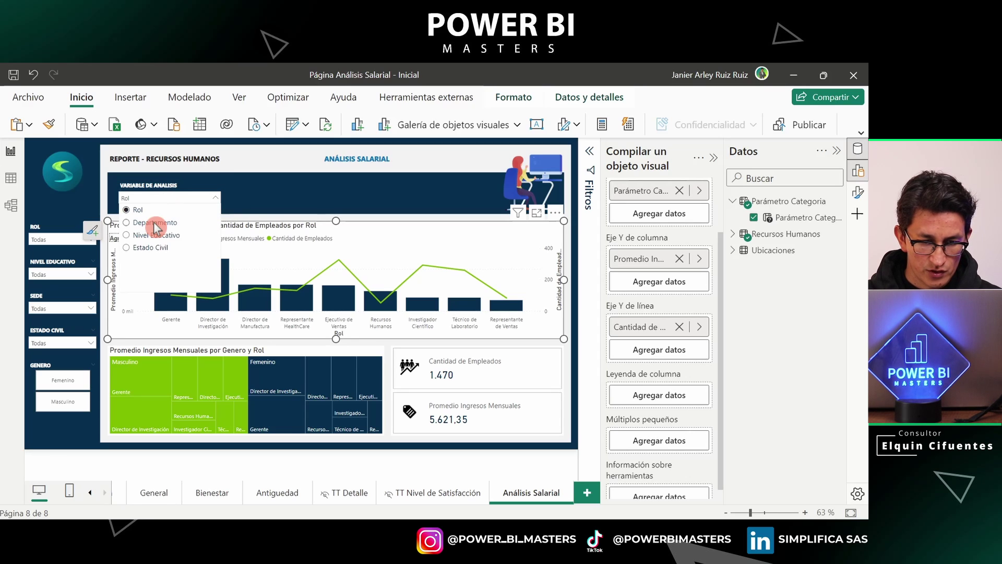
left_click(153, 222)
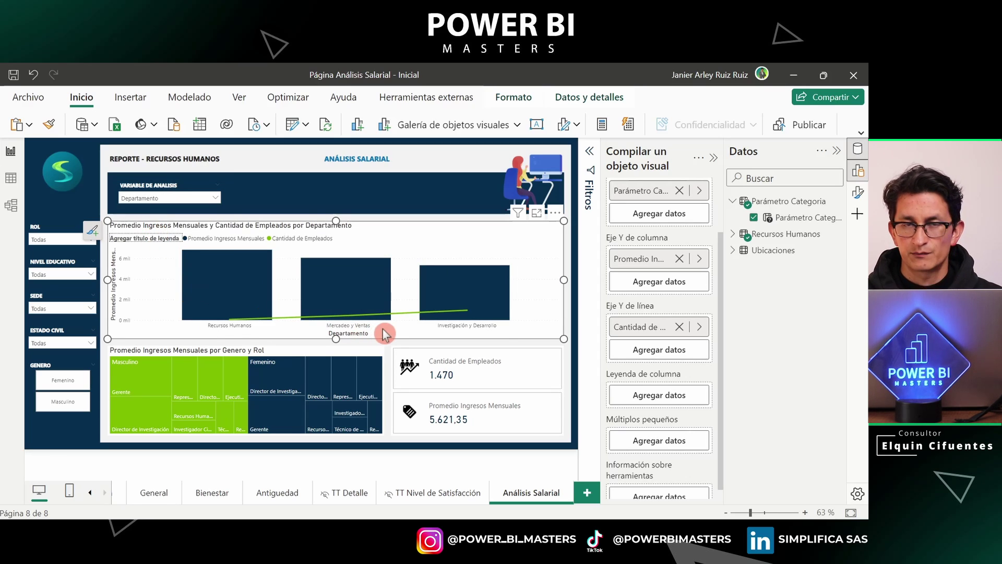
left_click(167, 203)
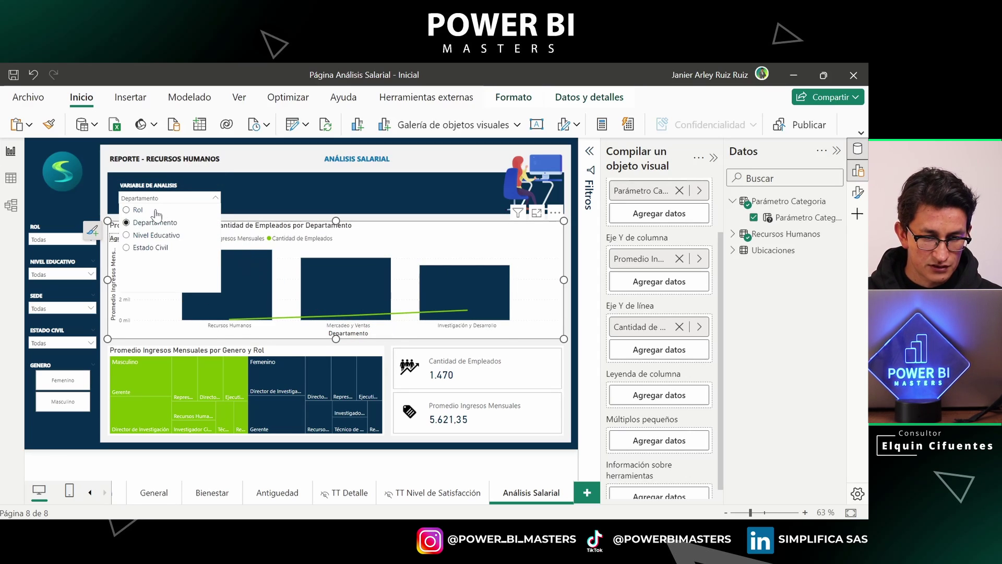
left_click(127, 210)
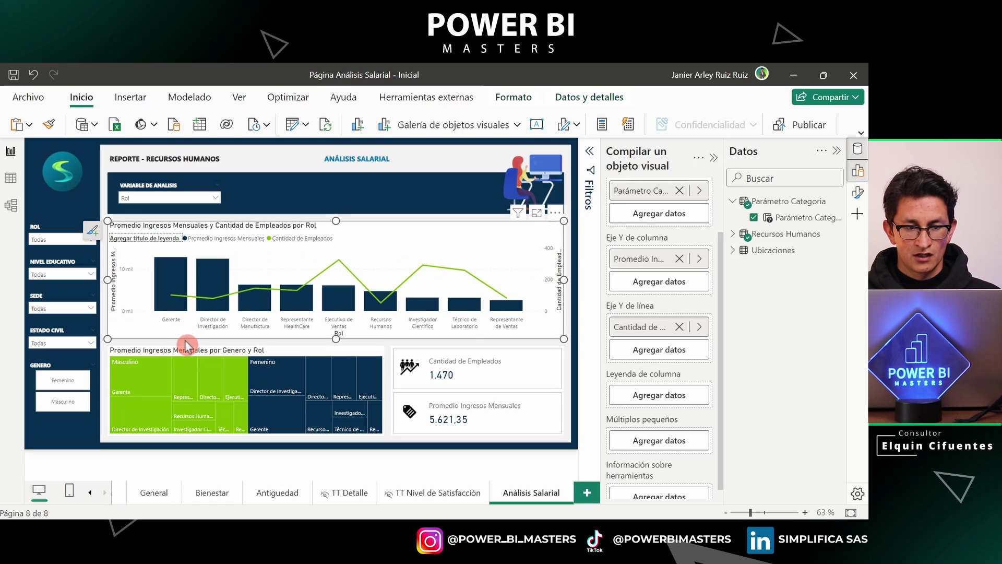
- Replace Rol with the Parámetro Categoria field in the treemap's Detalles
left_click(181, 358)
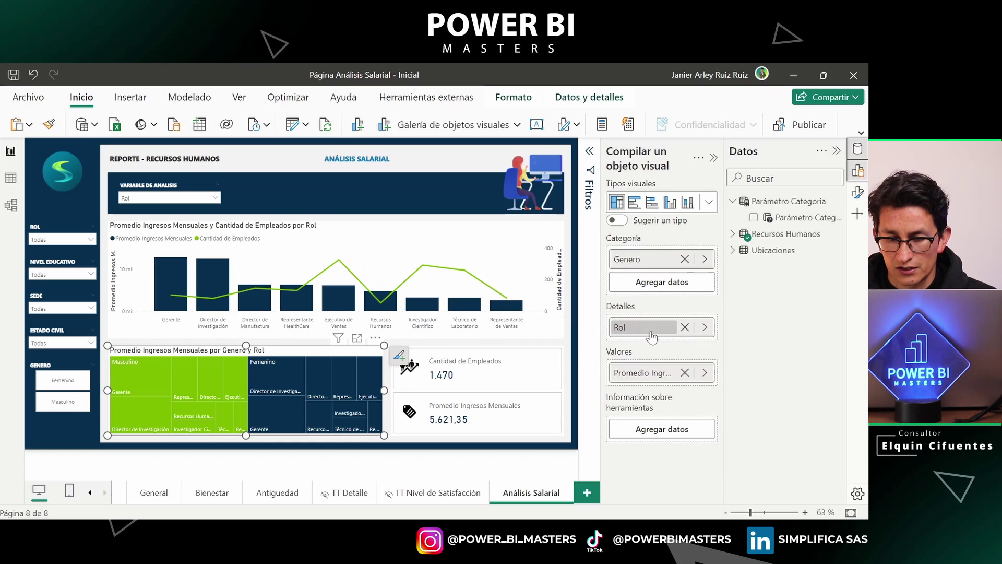
left_click(685, 327)
left_click_drag(802, 217, 673, 329)
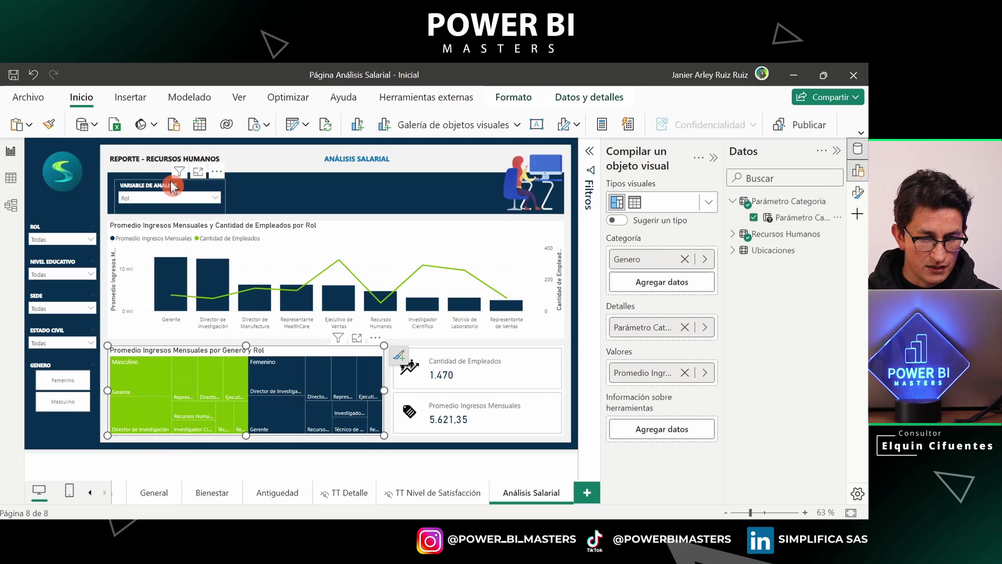
- Switch the VARIABLE DE ANALISIS slicer to Departamento and check the combined chart and treemap
left_click(166, 198)
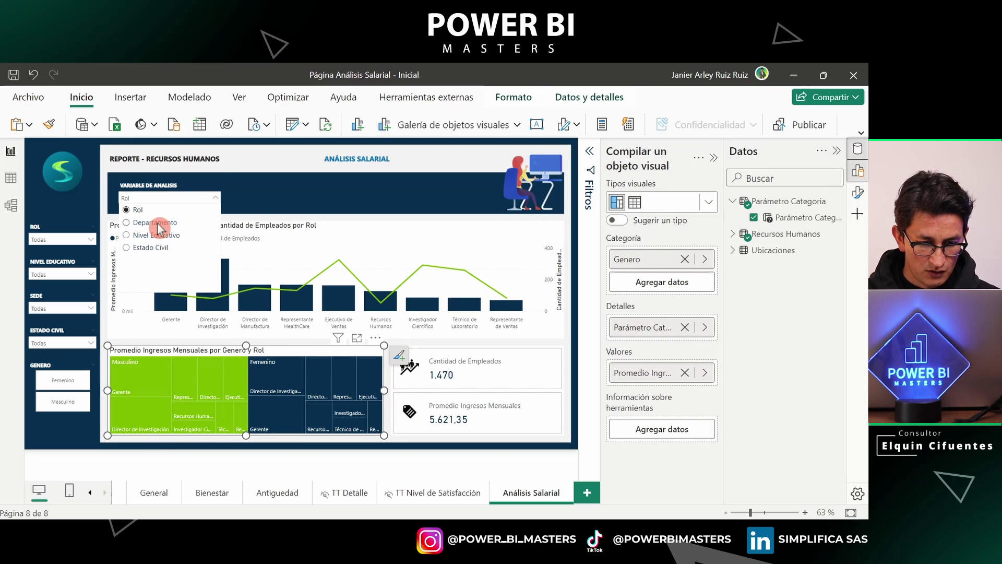
left_click(156, 222)
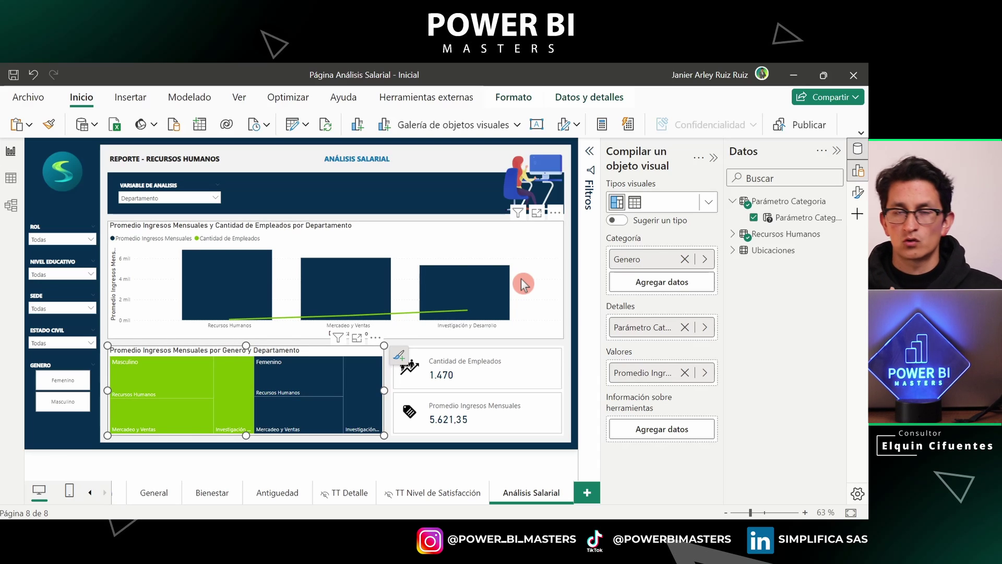
left_click(483, 236)
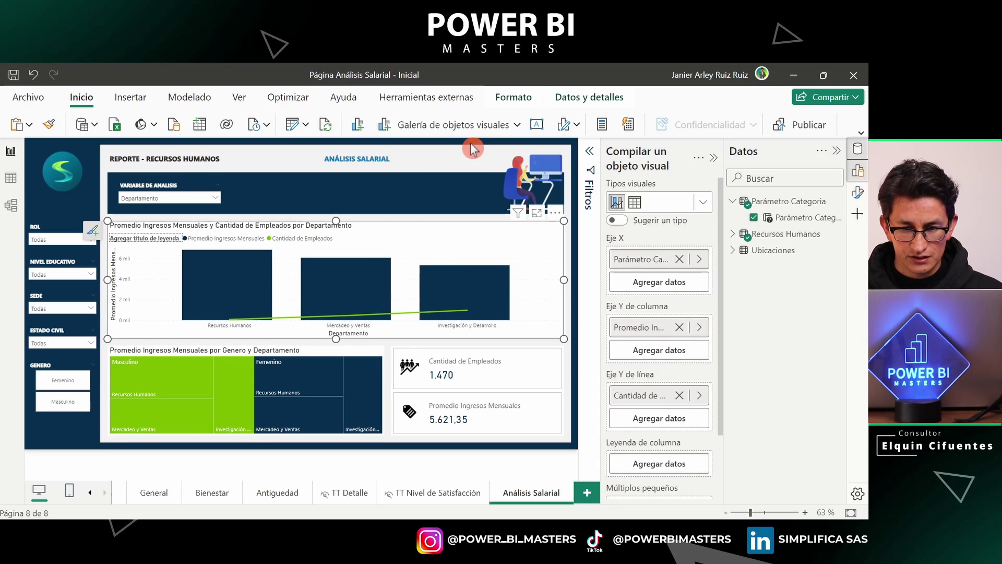
left_click(472, 149)
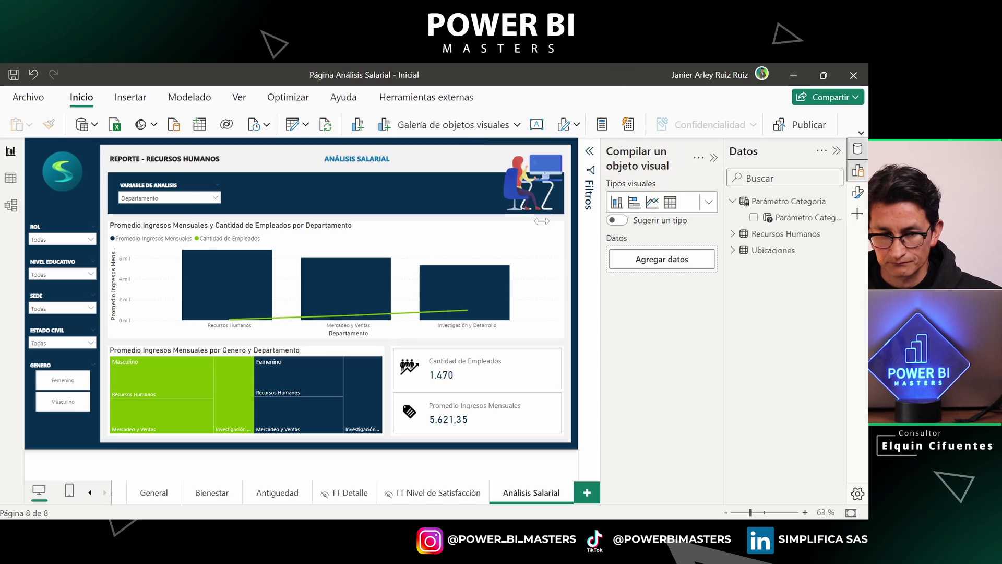
- Start a new Campos parameter and name it Parámetro Valor
left_click(192, 99)
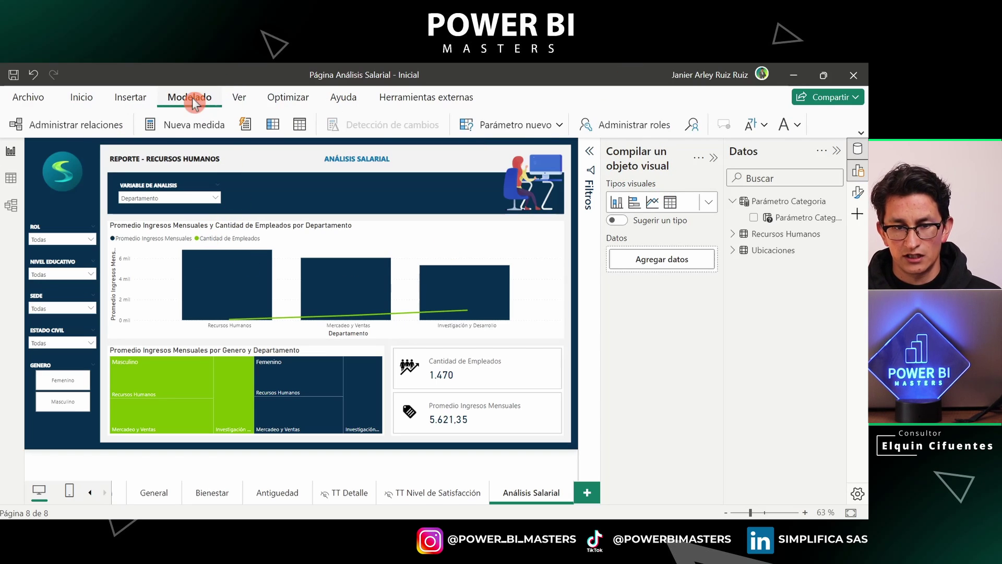
left_click(557, 126)
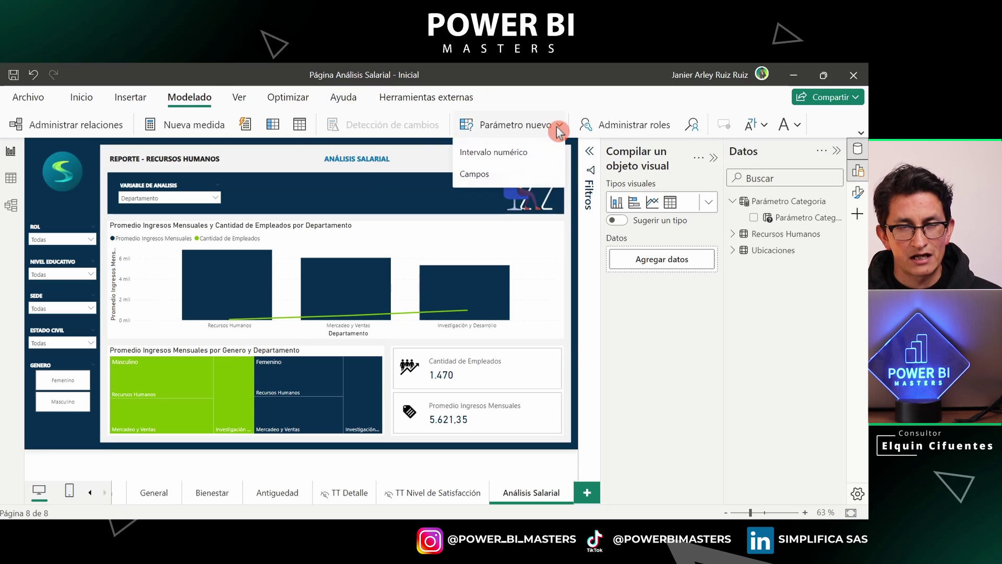
left_click(474, 174)
double_click(252, 215)
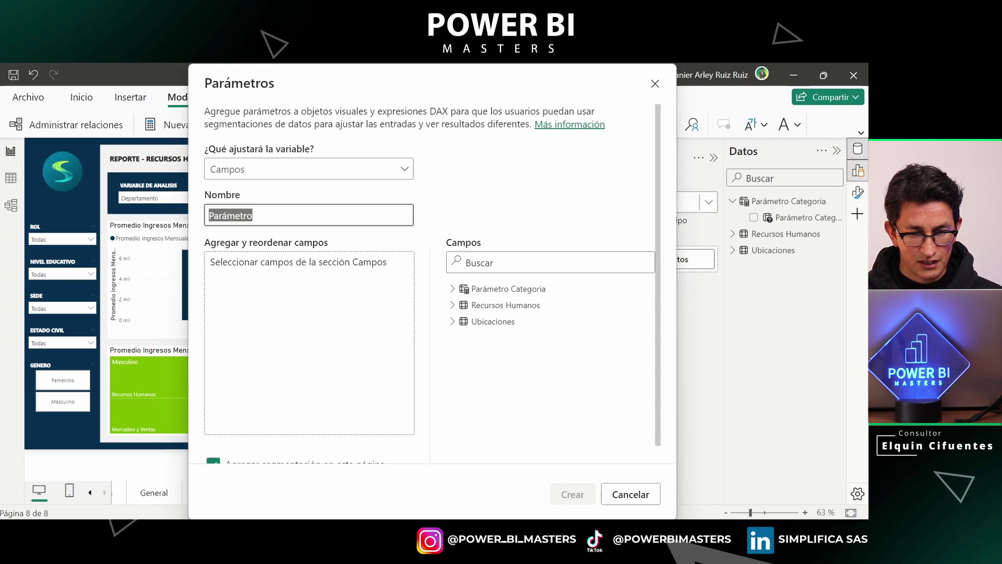
left_click(252, 215)
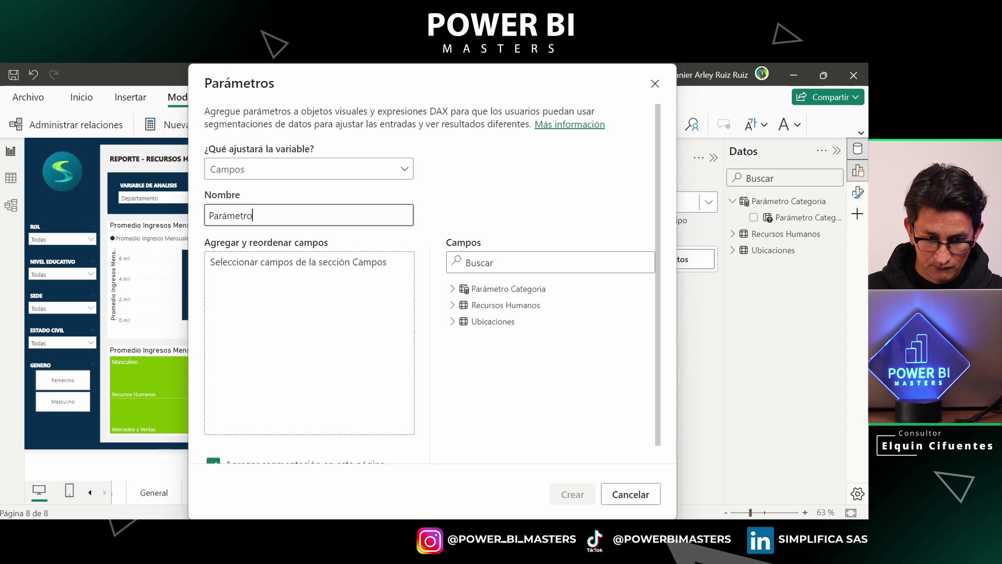
type("v")
key("Caps_Lock")
type("ALO")
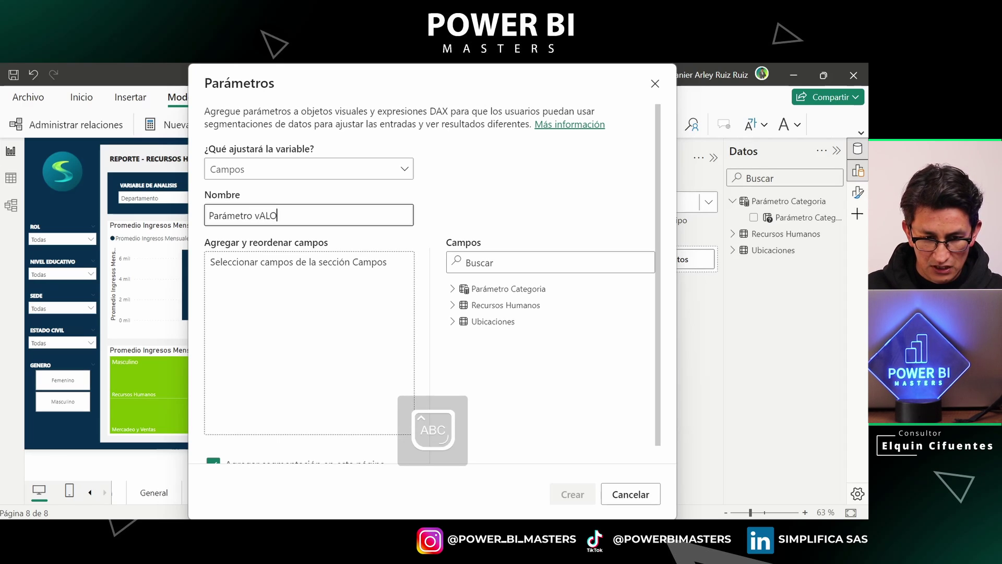
key("BackSpace")
type("V")
key("Caps_Lock")
type("alor")
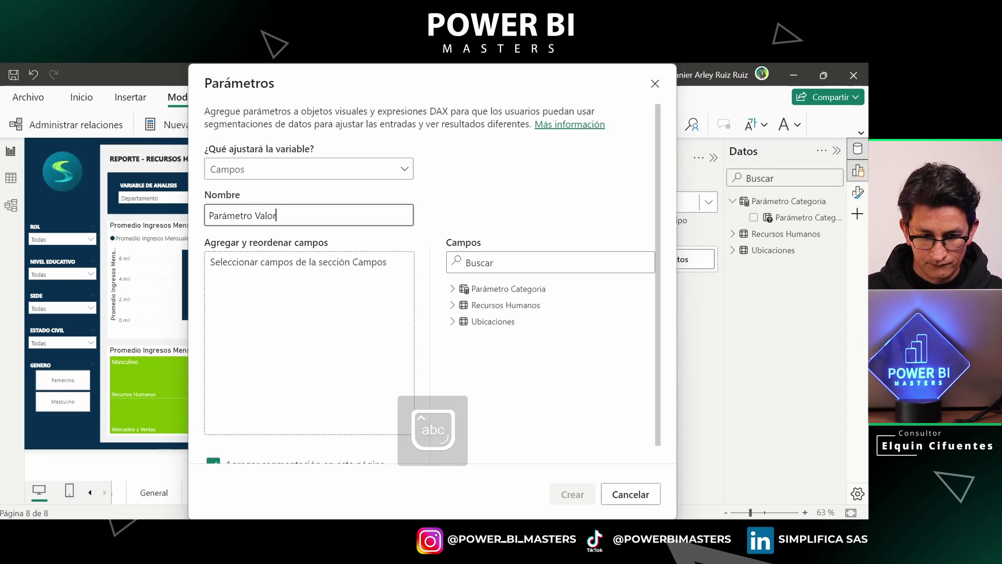
left_click(451, 309)
scroll(559, 352, "down", 3)
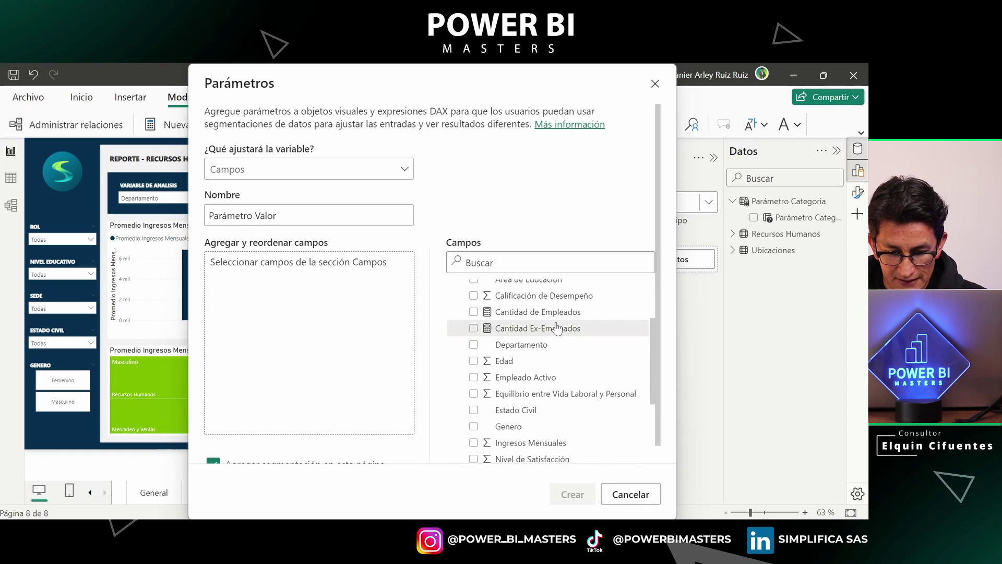
scroll(557, 327, "down", 4)
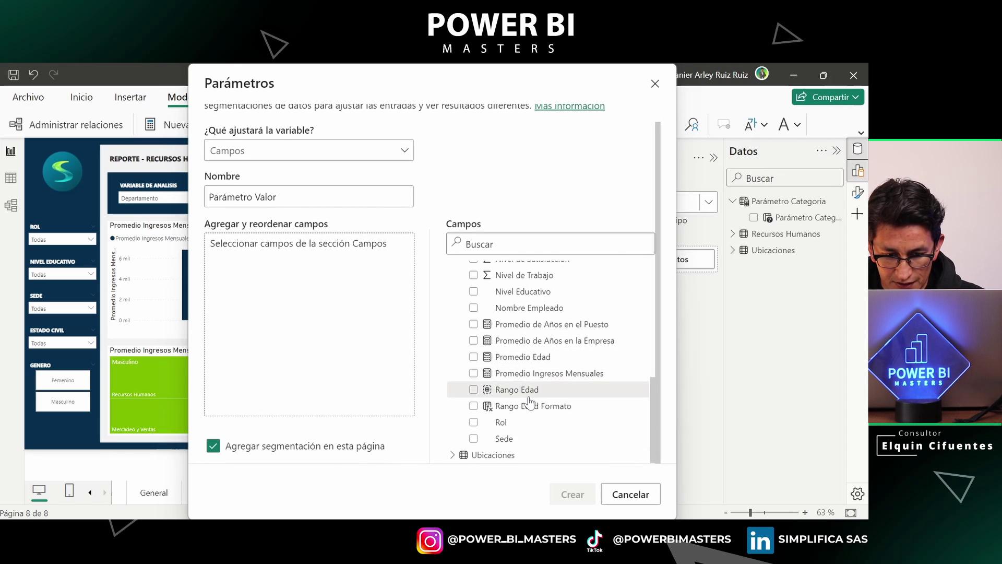
scroll(547, 380, "up", 2)
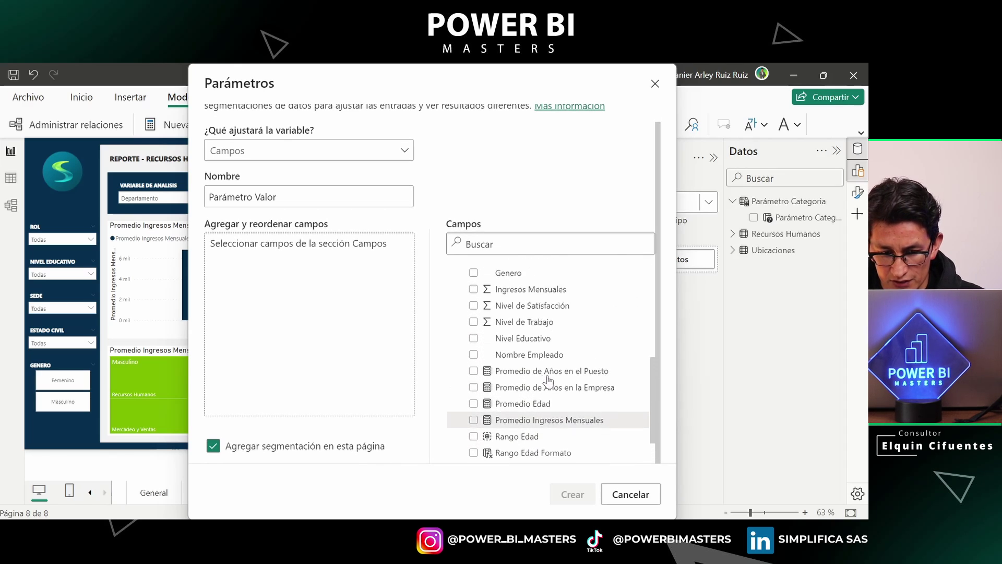
scroll(547, 380, "up", 7)
scroll(547, 381, "down", 5)
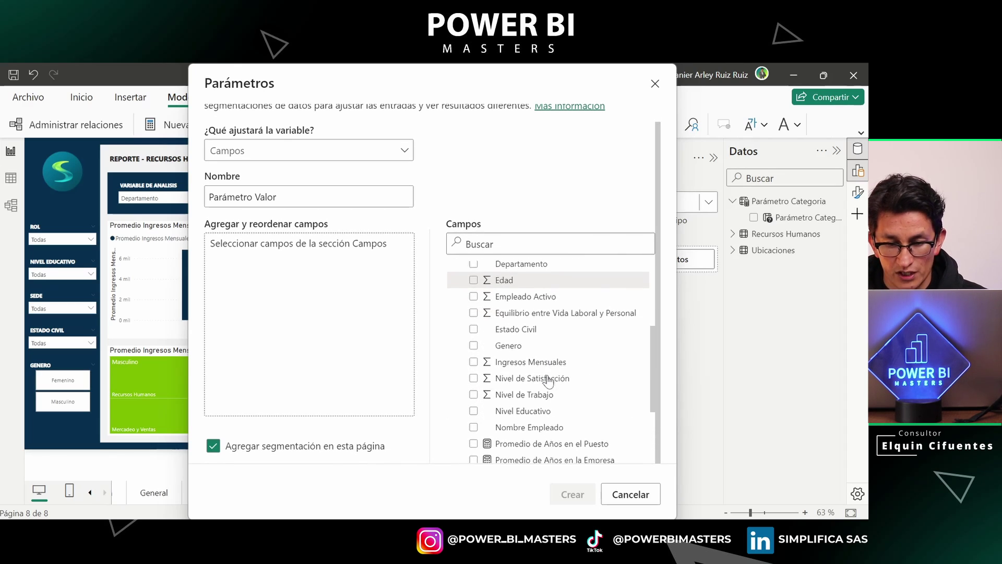
scroll(547, 381, "down", 3)
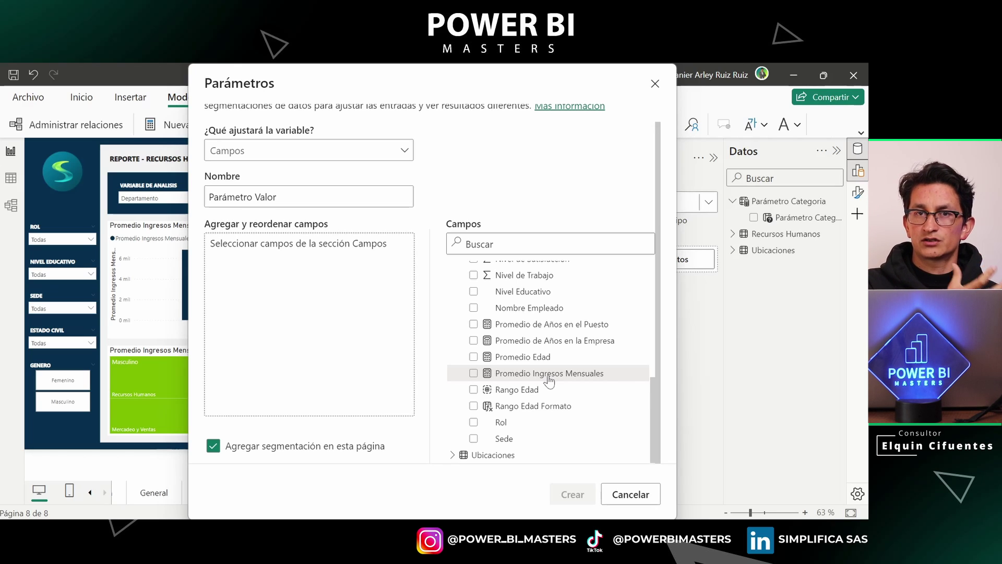
left_click(630, 493)
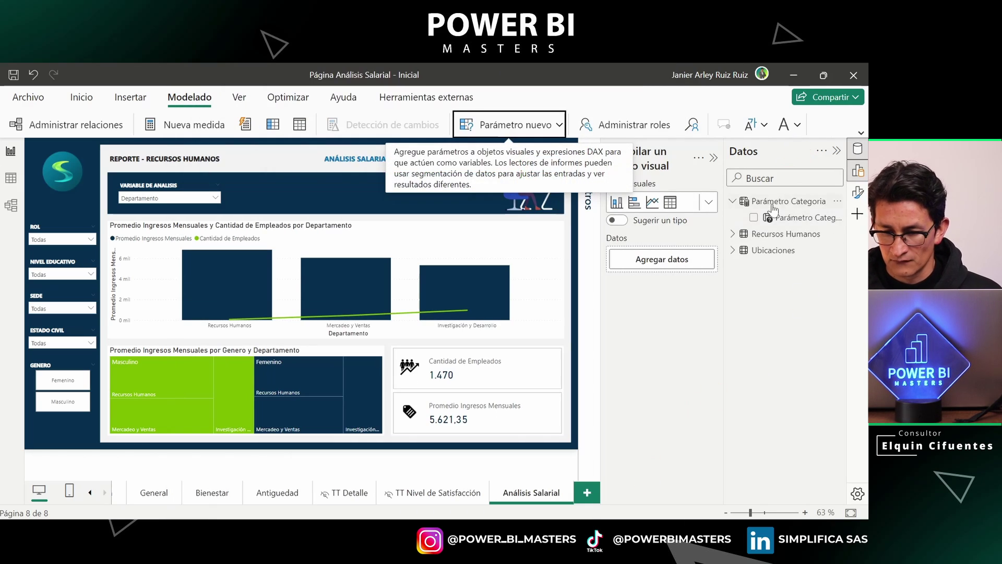
- Add a new measure to the Recursos Humanos table and name it Total Ingresos Mensuales
left_click(733, 234)
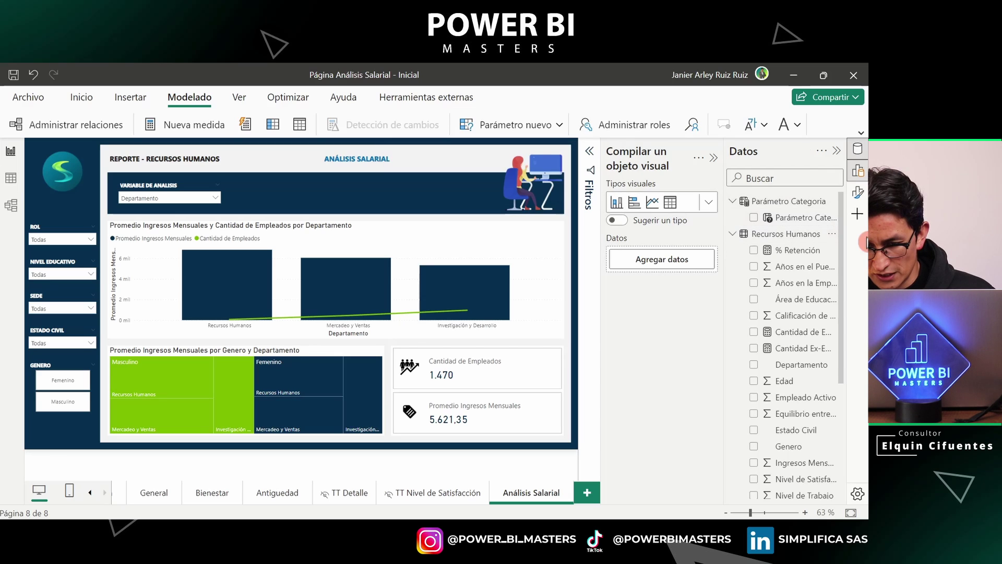
right_click(794, 237)
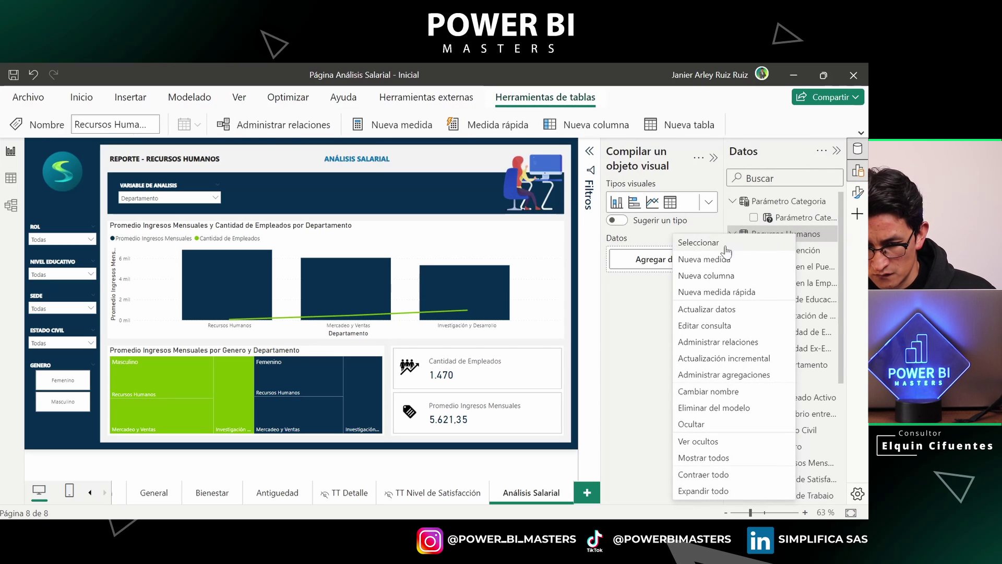
left_click(720, 266)
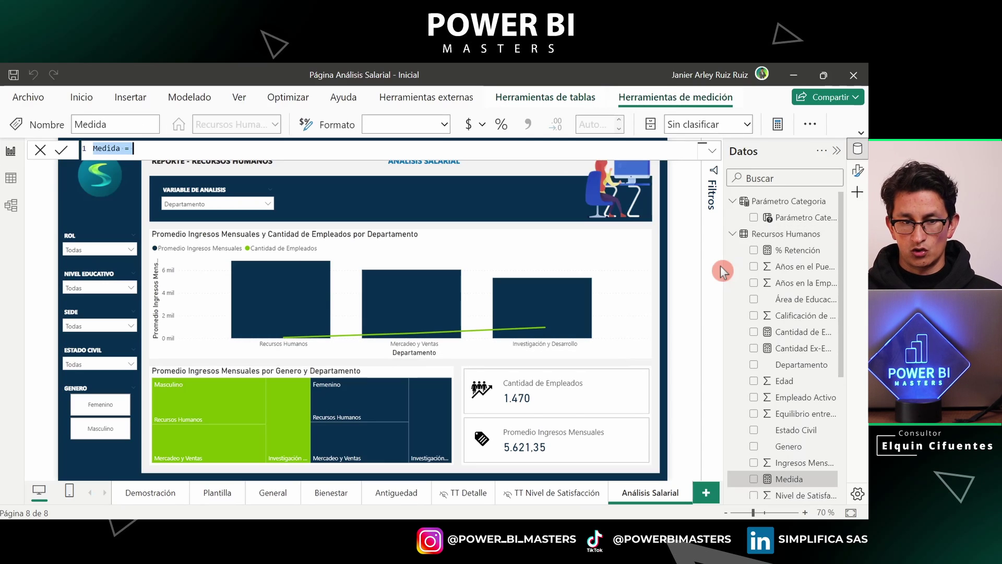
key("Left")
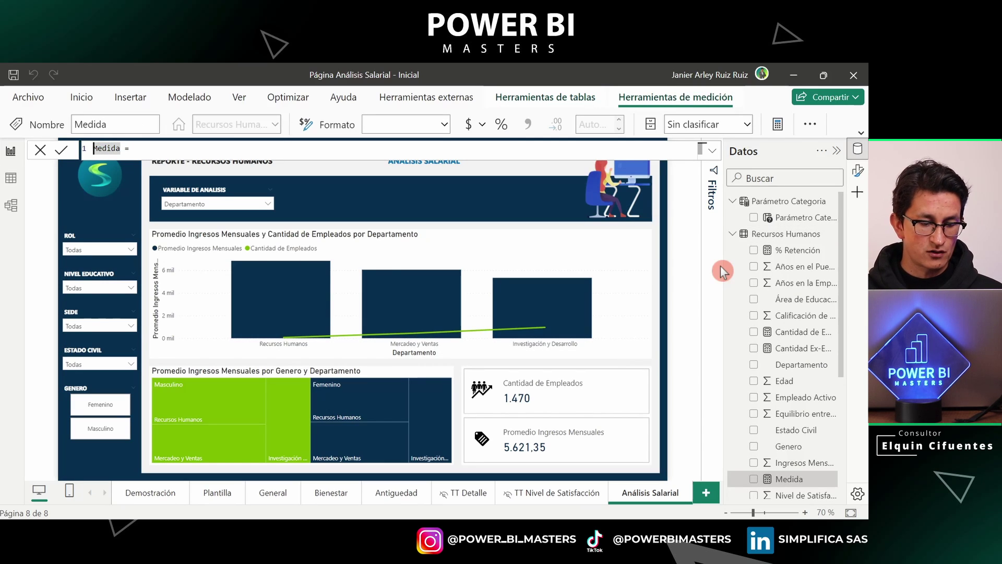
key("ctrl+shift+Right")
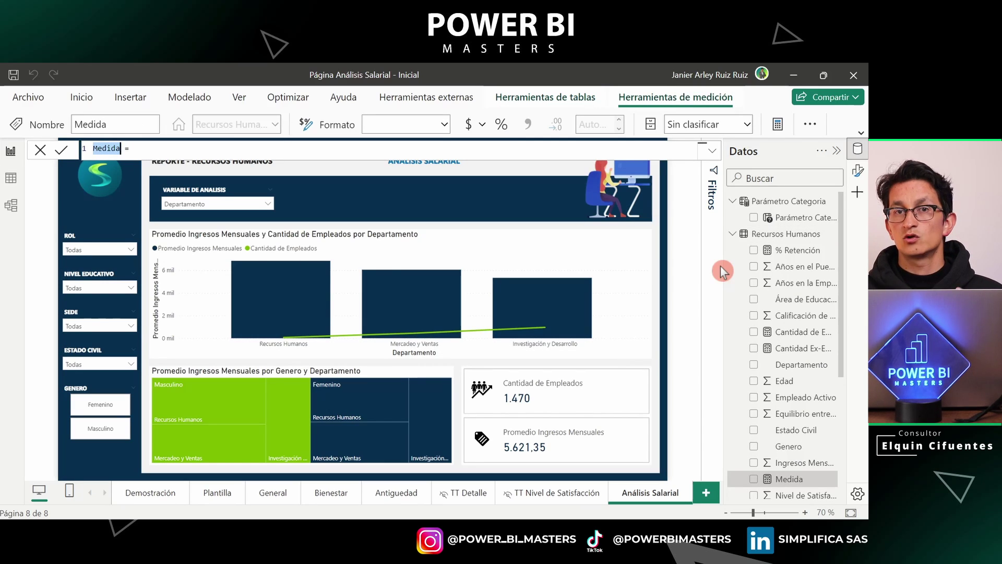
type("Total ")
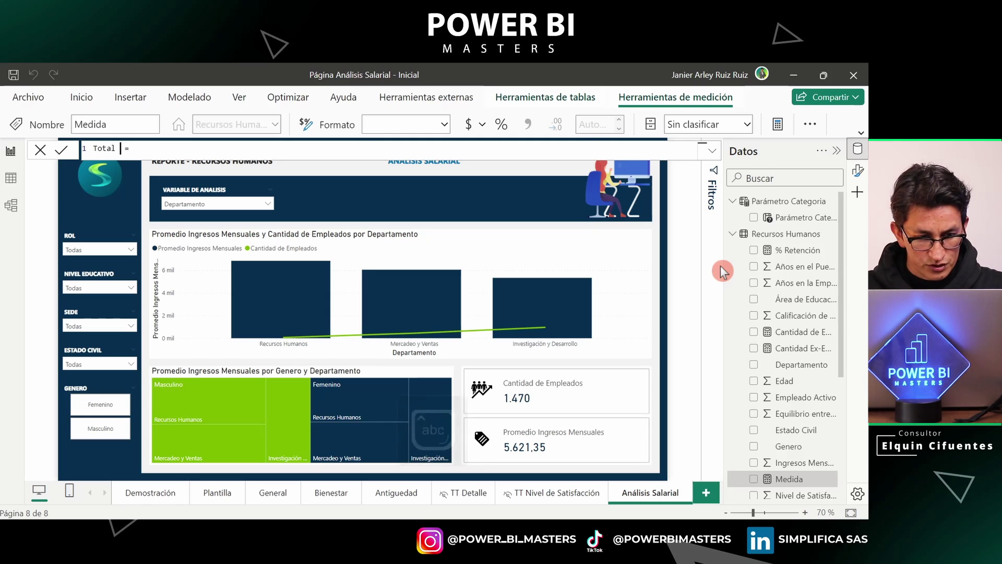
type("Ingresos Mensuales = ")
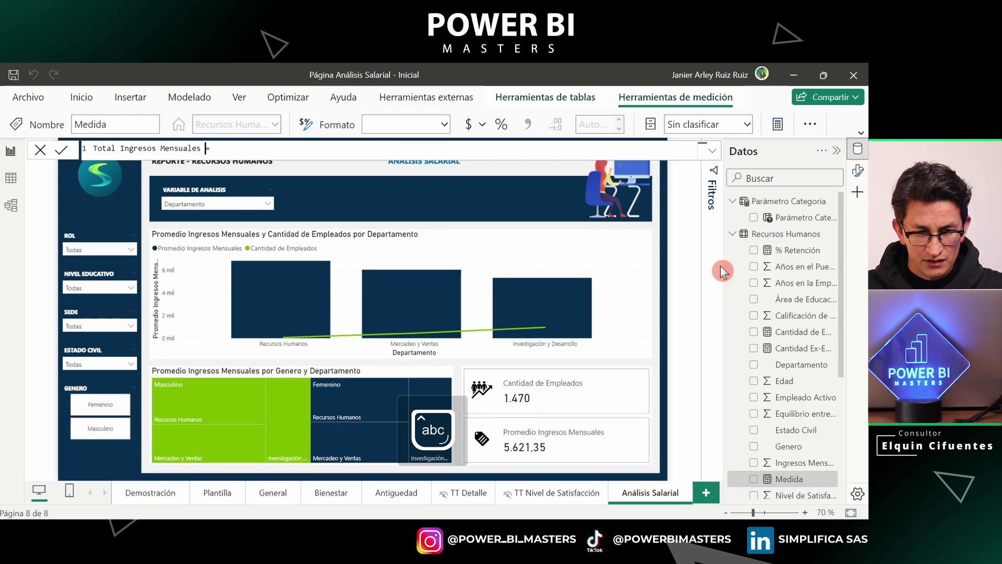
- Define the Total Ingresos Mensuales measure as SUM('Recursos Humanos'[Ingresos Mensuales]) and format it as Moneda
type("SUM")
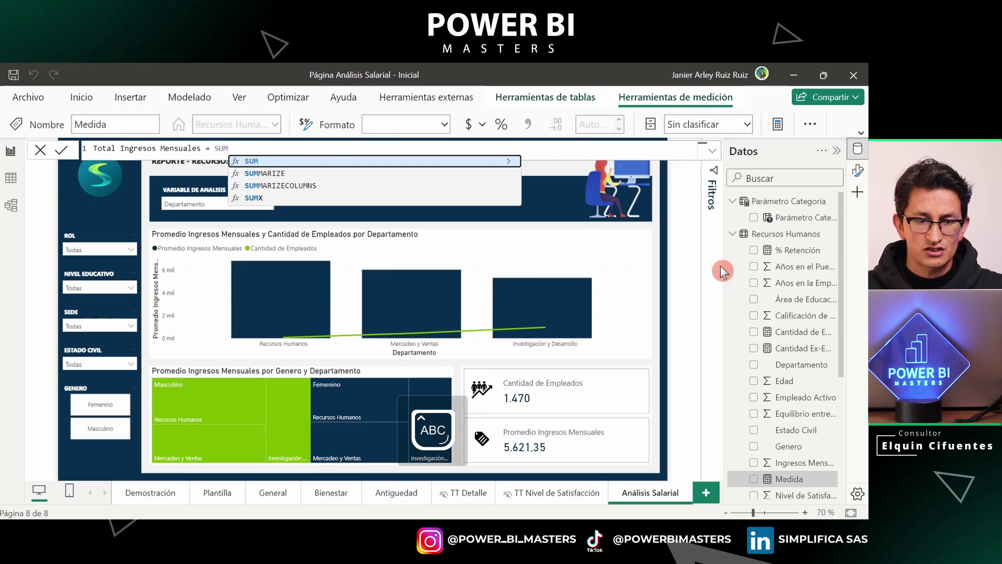
type("('Recursos Humanos'[Ingr")
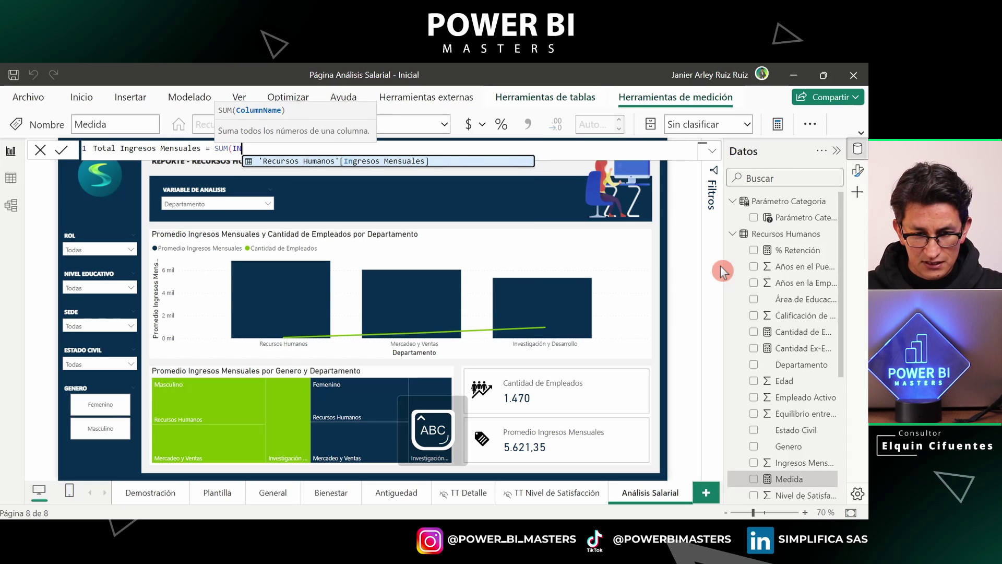
key("Tab")
type(")")
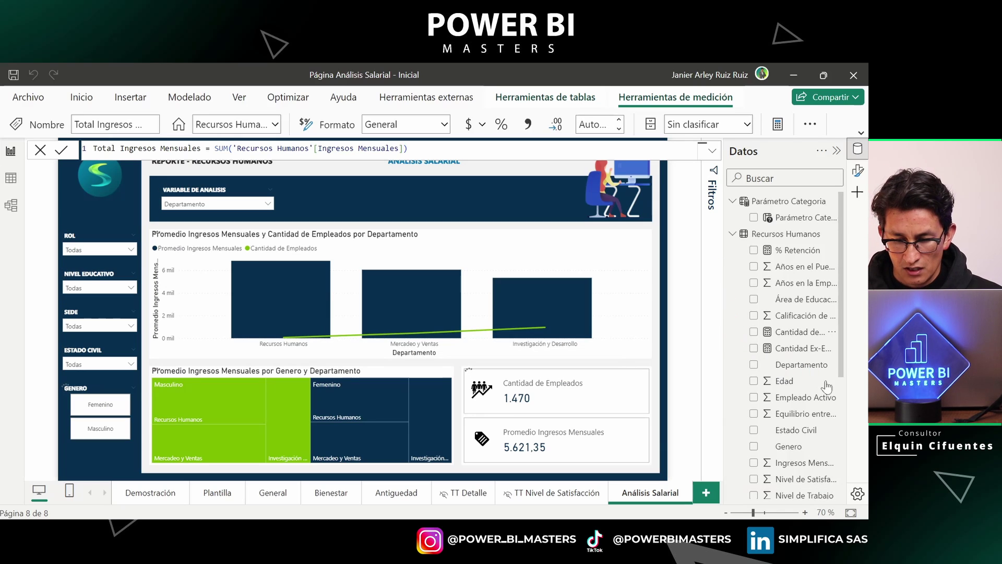
scroll(799, 424, "down", 5)
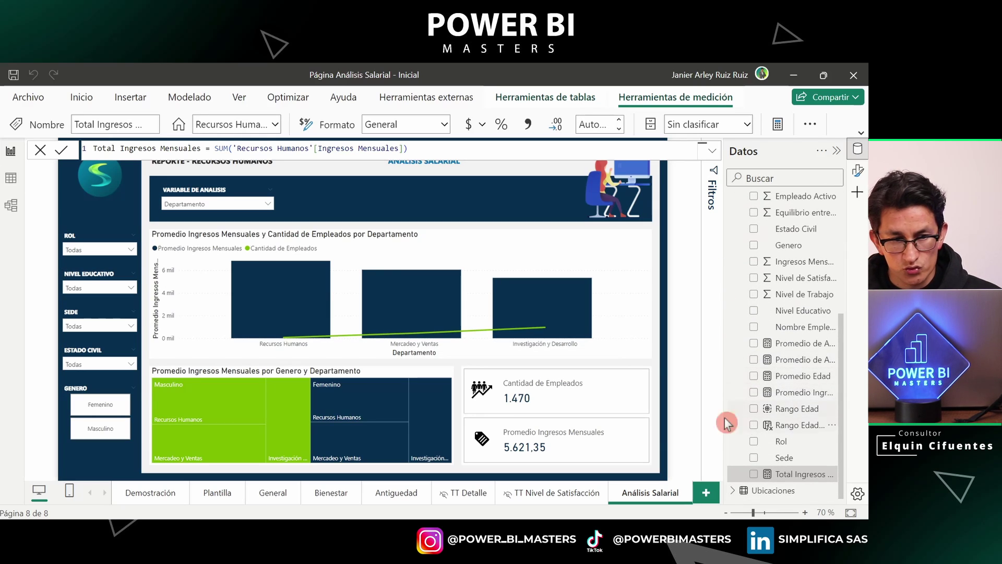
left_click(471, 128)
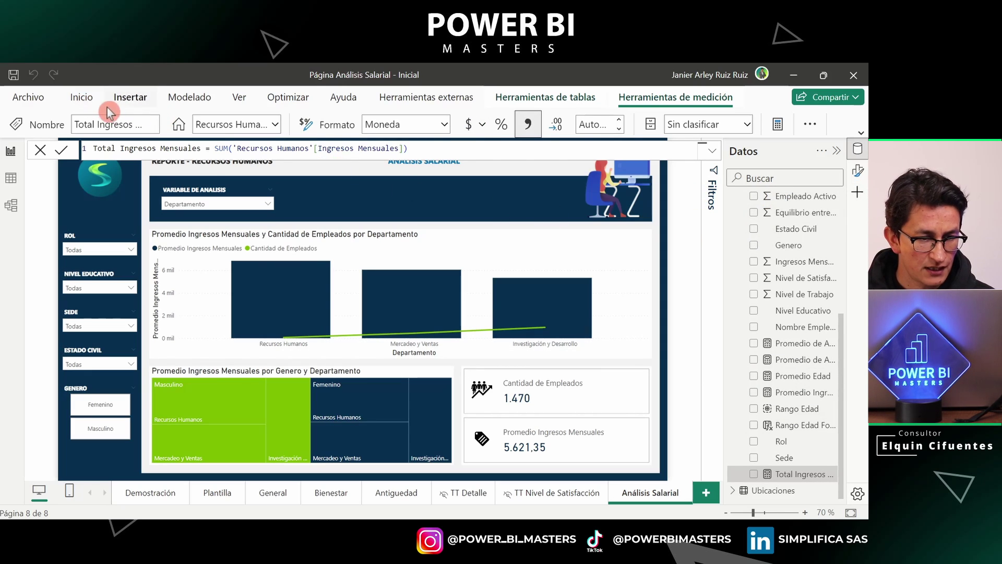
- Start a Campos parameter again and name it Parámetro Valor
left_click(179, 100)
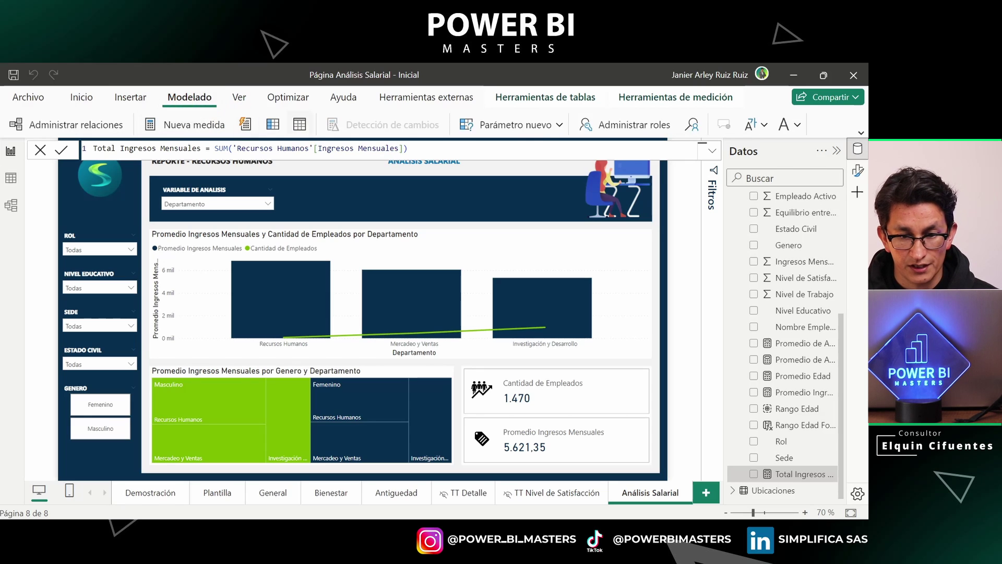
left_click(557, 125)
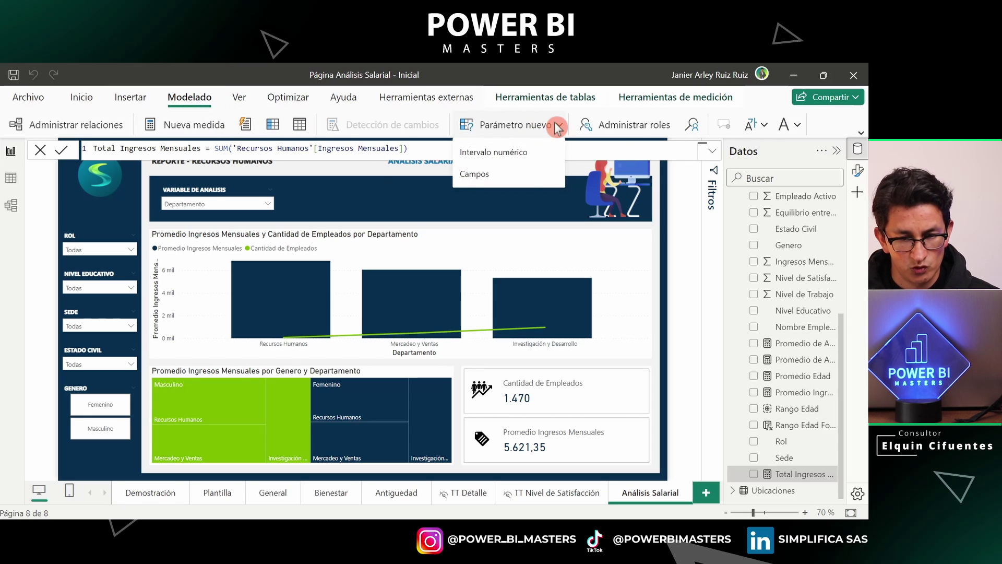
left_click(500, 174)
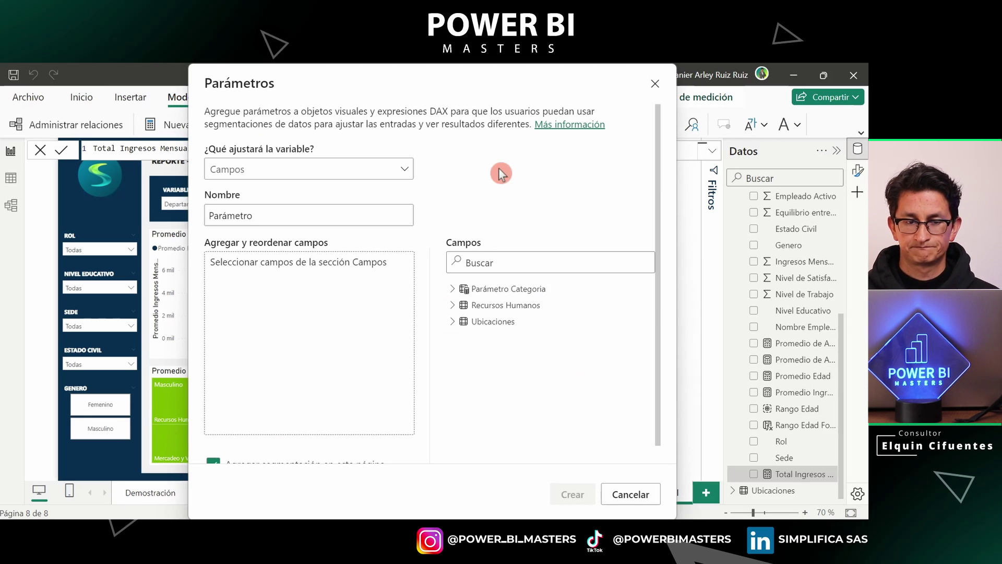
left_click(339, 205)
type("v")
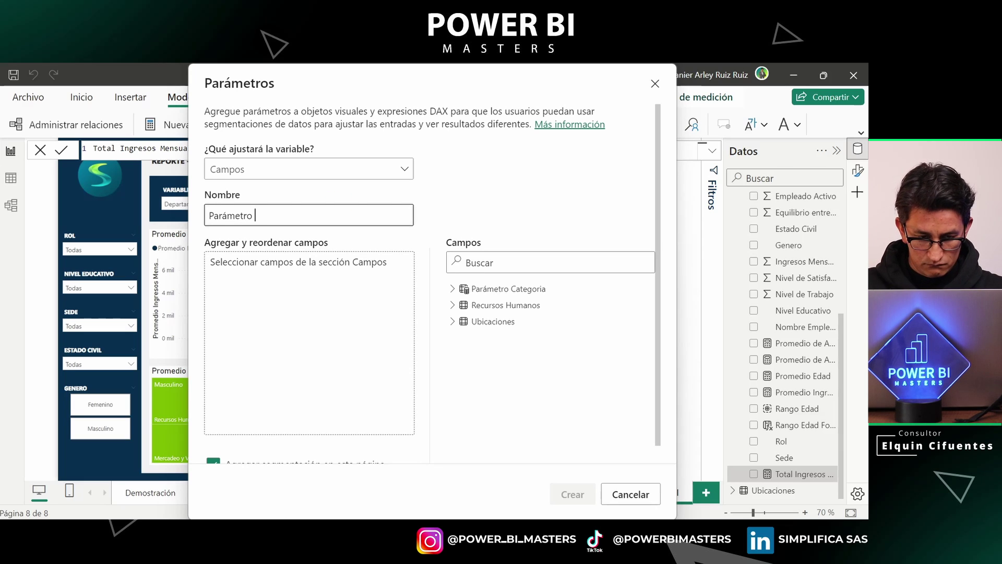
type(" Valor")
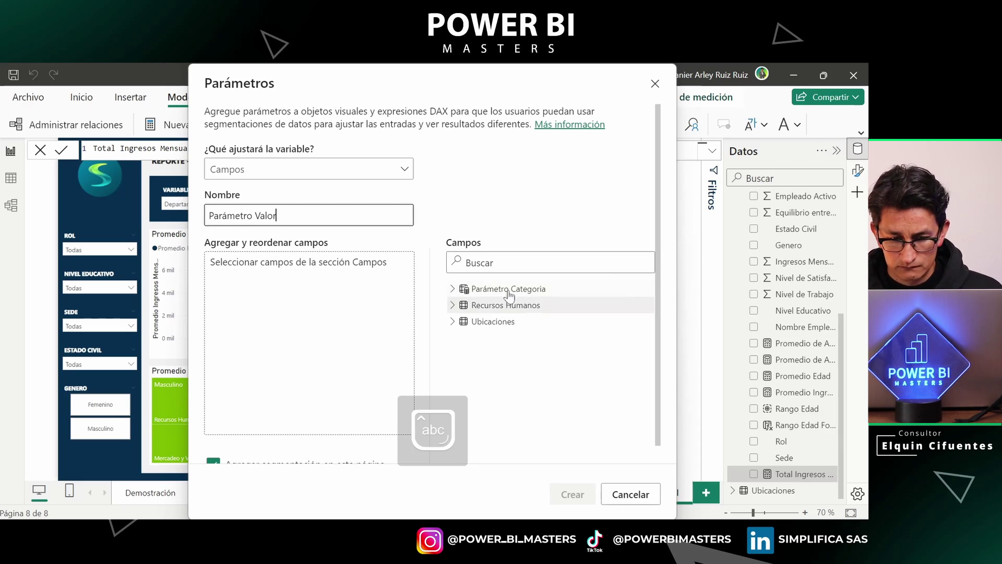
- Add Total Ingresos Mensuales, Promedio Ingresos Mensuales and Cantidad de Empleados to the parameter and create it with its slicer on this page
left_click(453, 306)
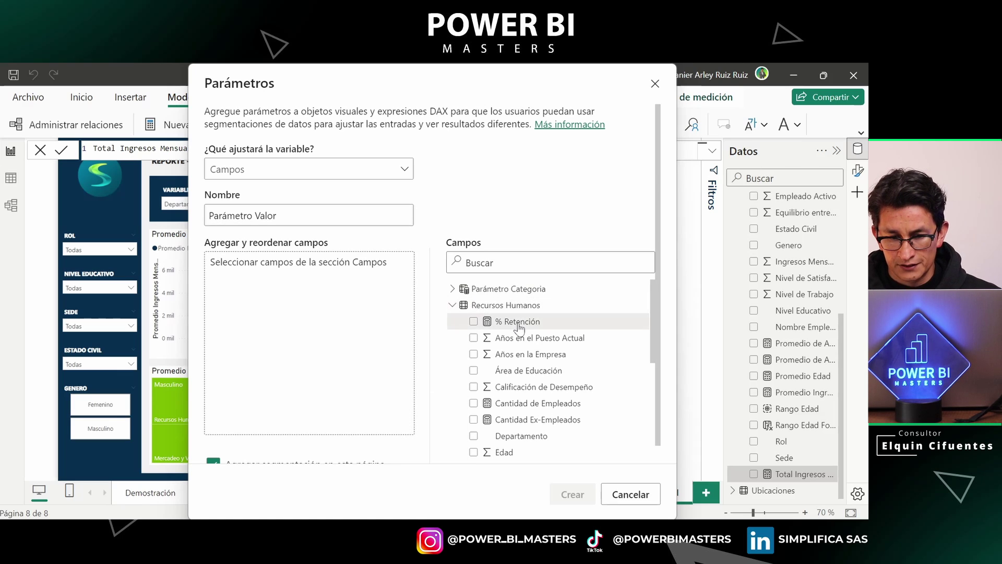
scroll(525, 333, "down", 3)
scroll(524, 333, "down", 3)
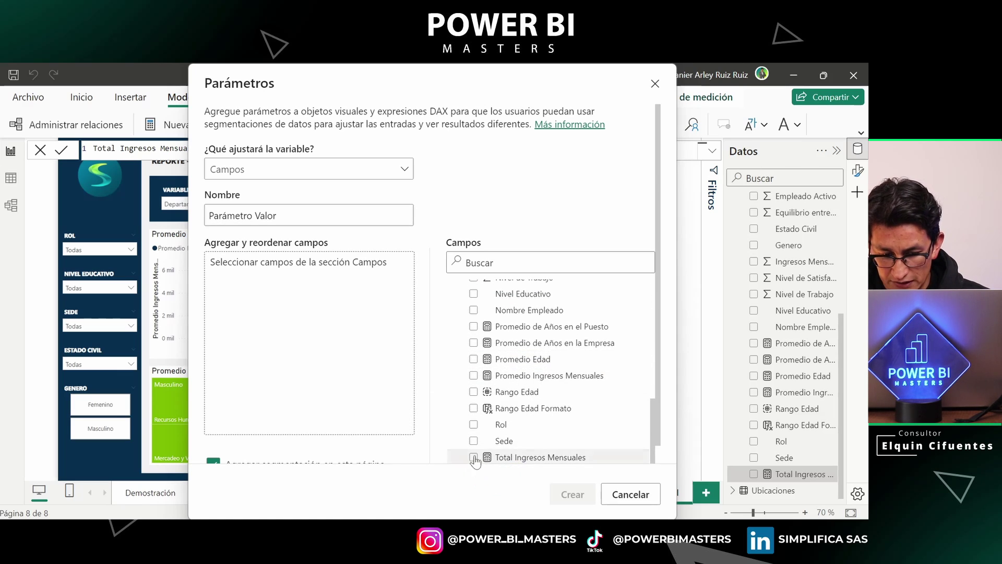
left_click(473, 457)
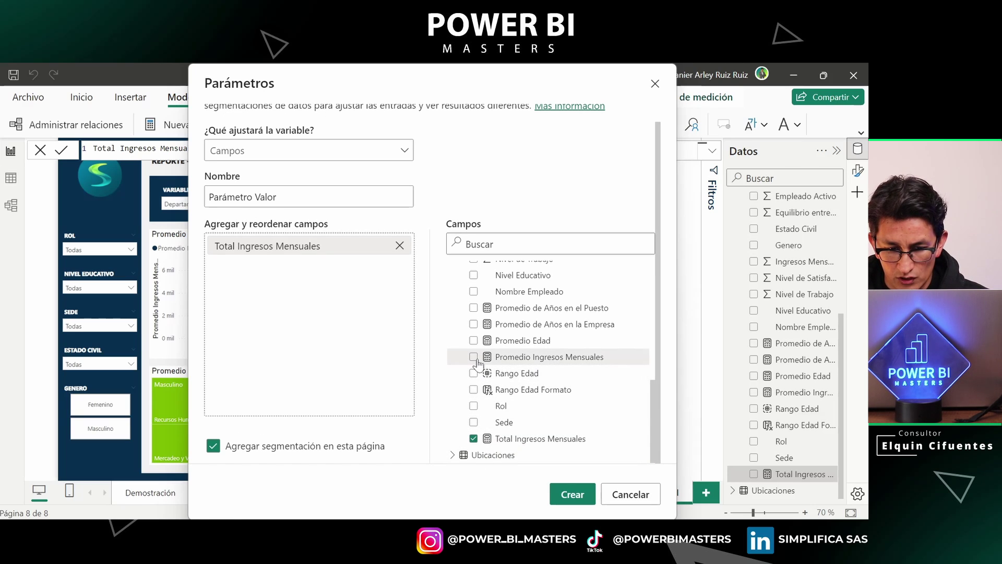
left_click(474, 358)
scroll(522, 370, "up", 5)
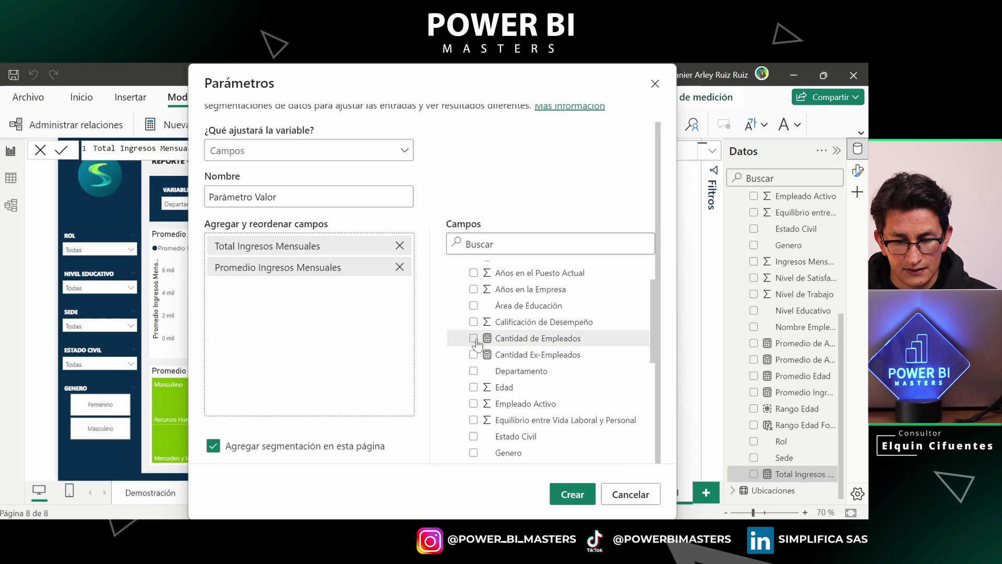
left_click(474, 339)
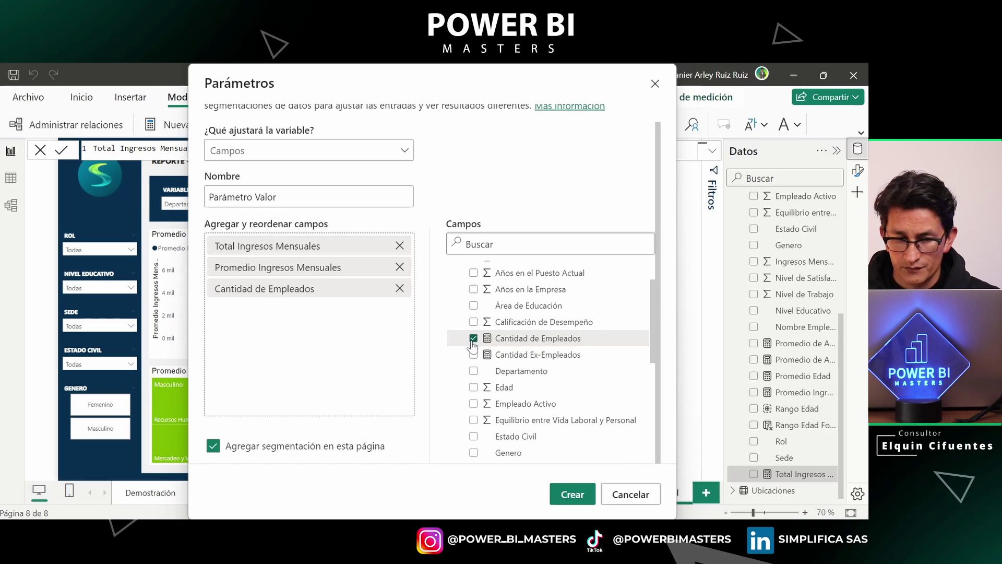
left_click(259, 231)
left_click(334, 337)
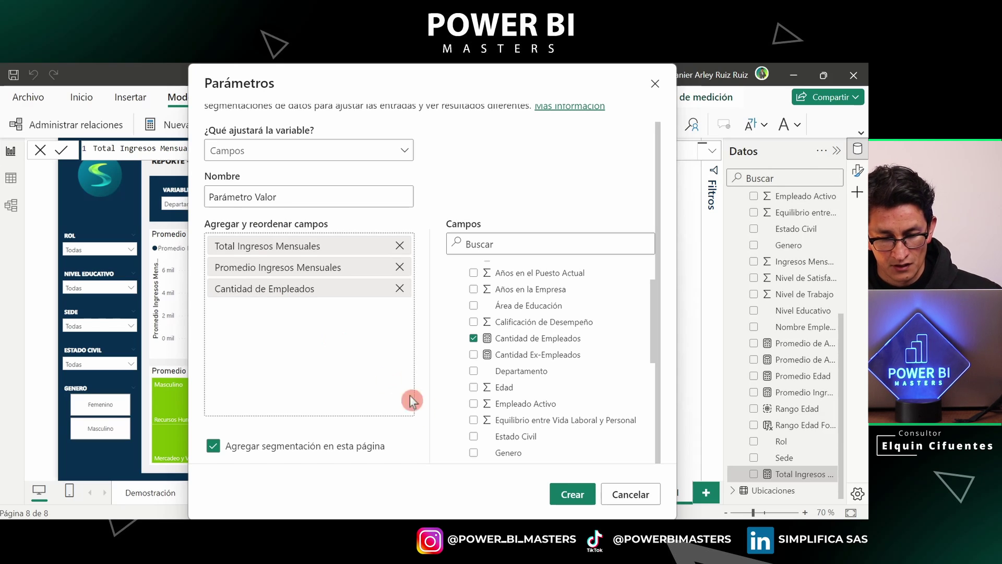
left_click(584, 497)
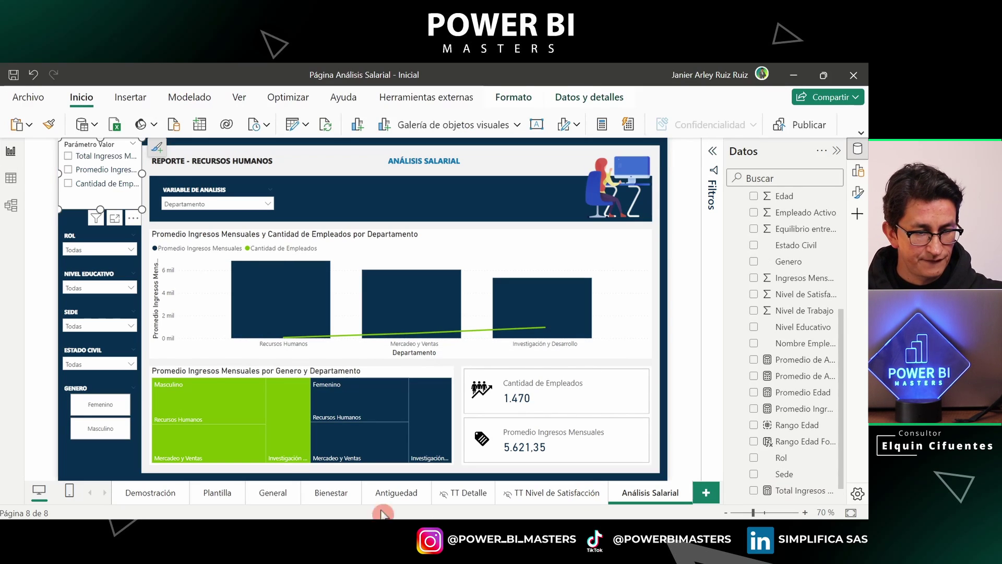
- Place the Parámetro Valor slicer beside the VARIABLE DE ANALISIS slicer, widen it to fit its labels and copy that slicer's format onto it
left_click_drag(73, 144, 300, 197)
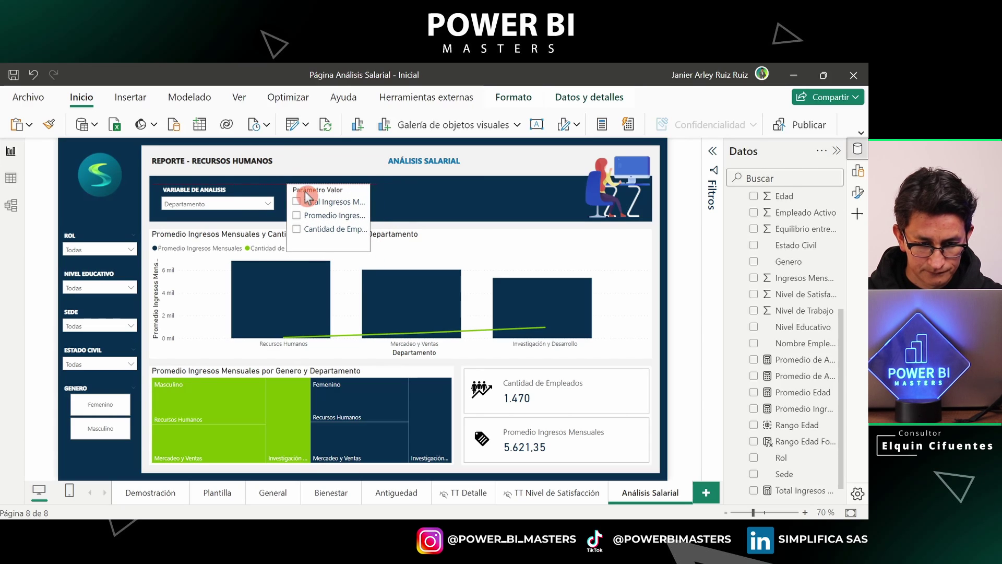
left_click_drag(370, 216, 436, 216)
left_click(185, 197)
left_click(48, 126)
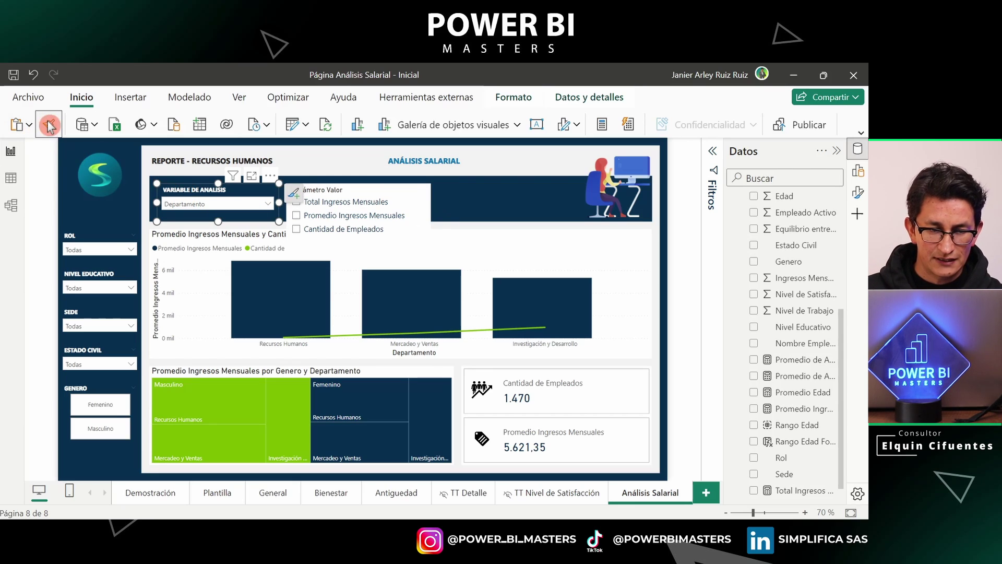
left_click(354, 195)
left_click(354, 190)
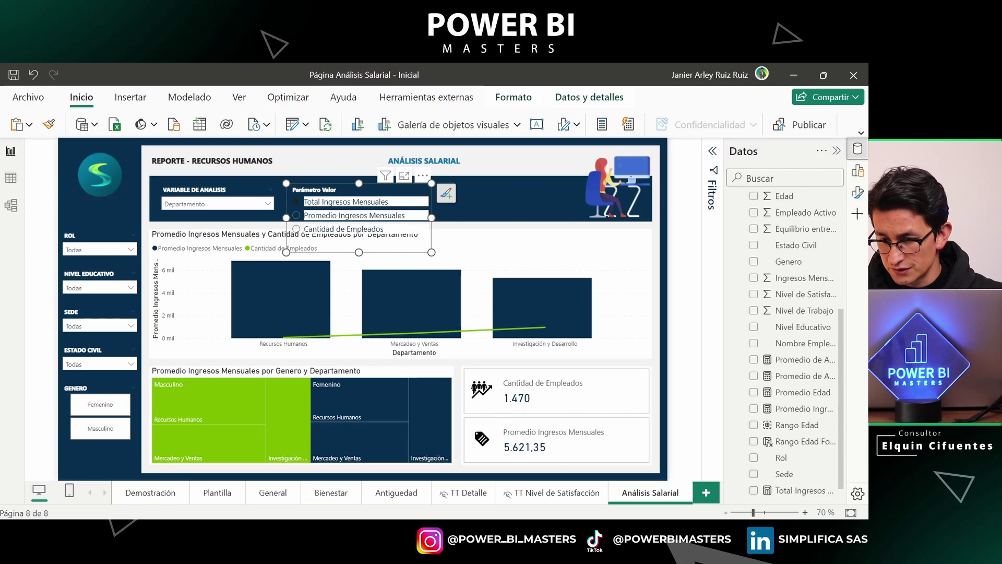
- Change the Parámetro Valor slicer's style to Menú desplegable and shrink its height and width to fit the header band
left_click(855, 192)
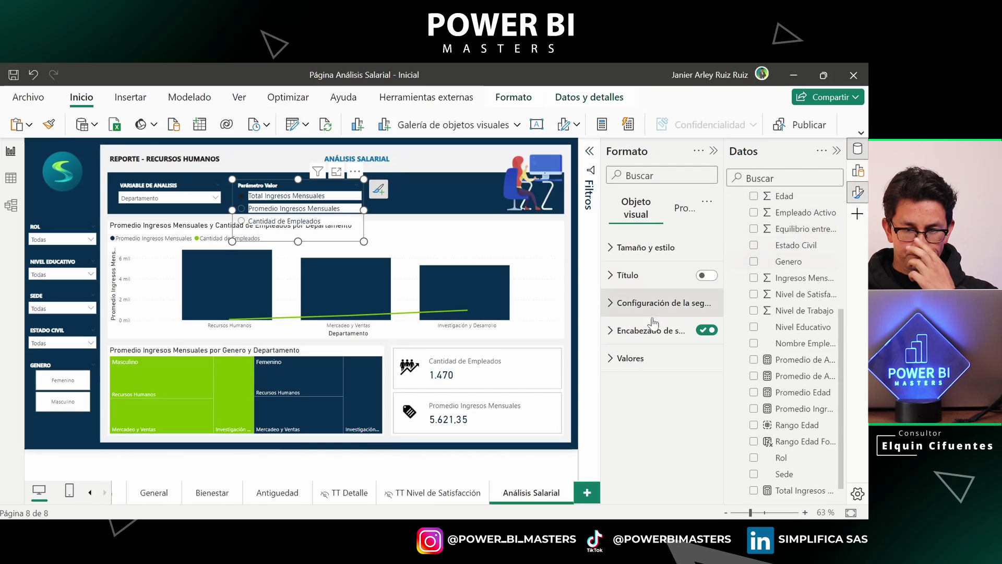
left_click(637, 304)
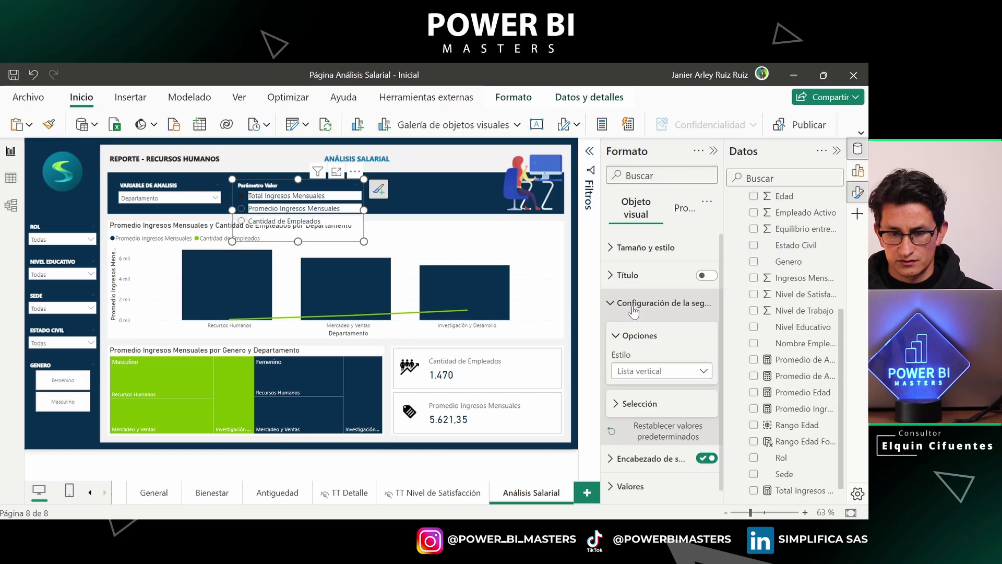
left_click(666, 365)
left_click(635, 421)
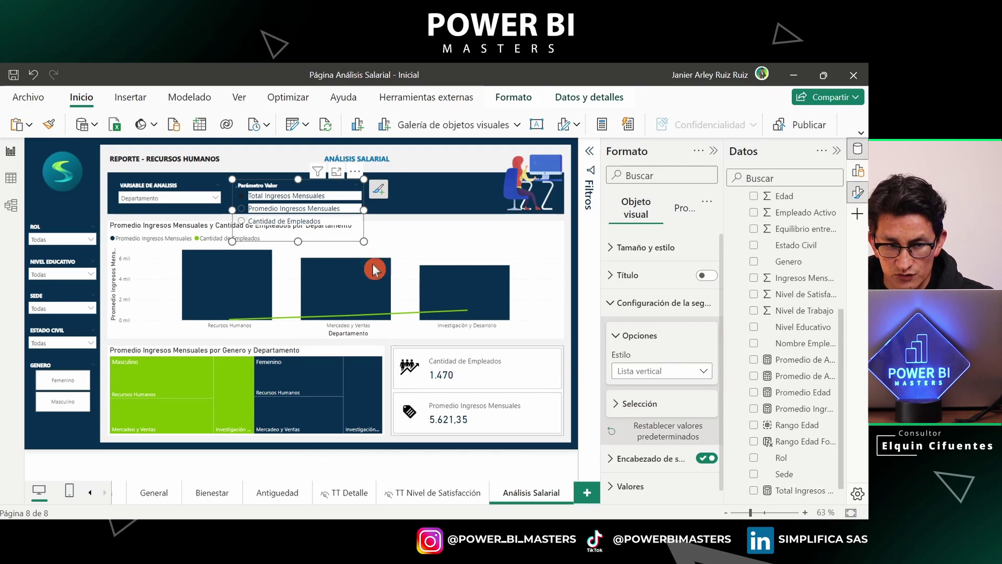
left_click_drag(300, 241, 309, 213)
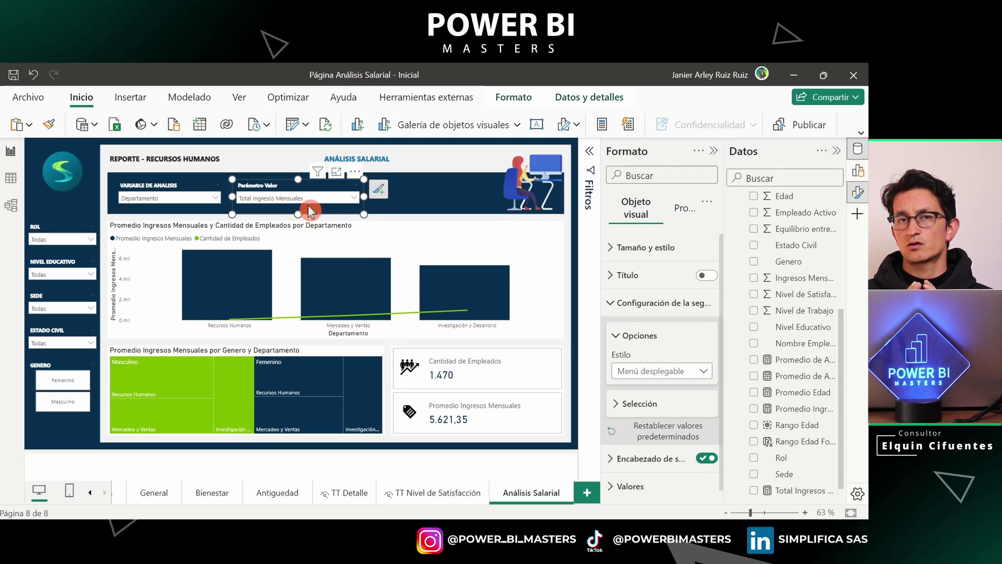
left_click_drag(363, 197, 350, 190)
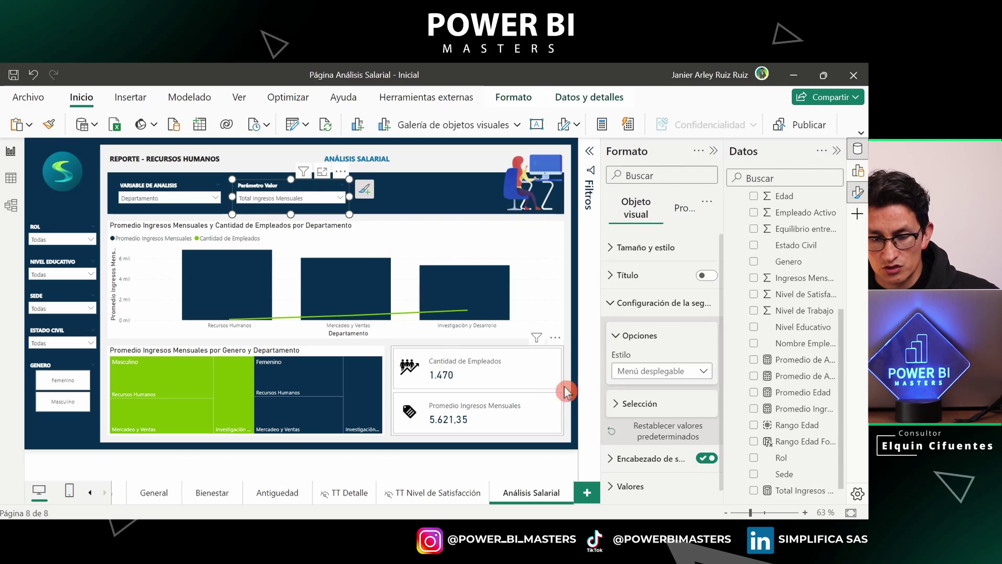
- Turn off Selección única for the Parámetro Valor slicer so several values can be chosen
left_click(639, 403)
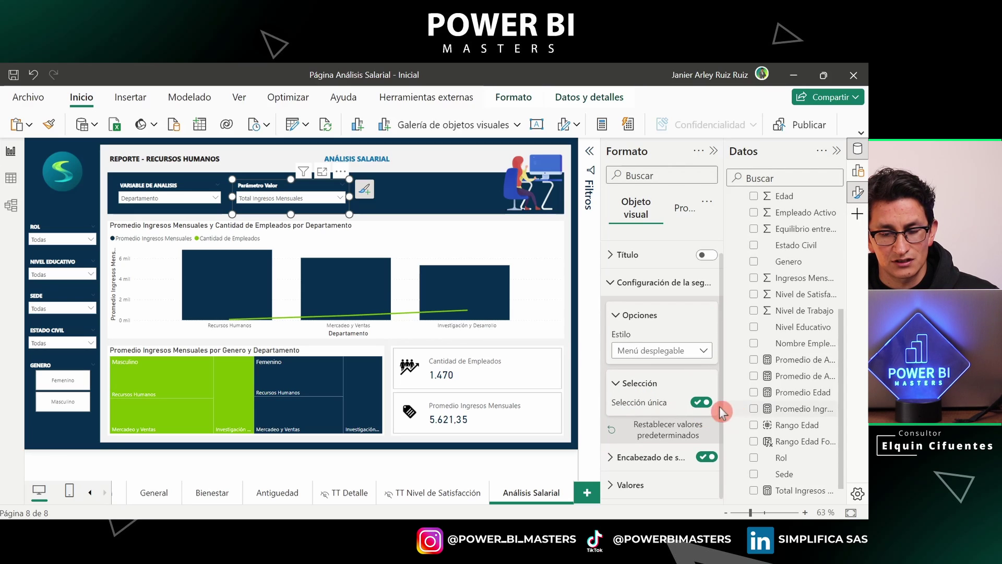
left_click(700, 404)
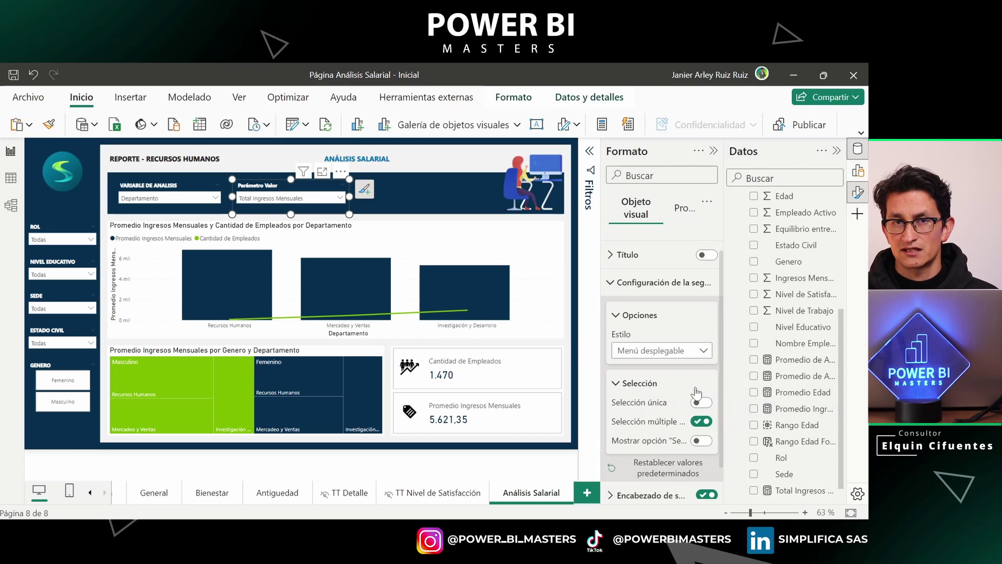
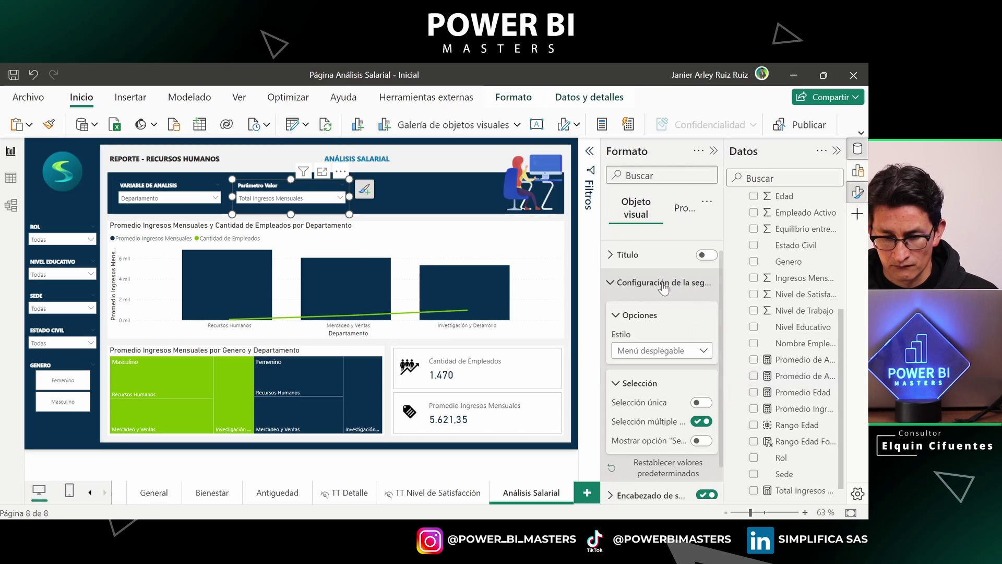
left_click(662, 284)
- Set the Parámetro Valor slicer's header text to VALOR DE ANÁLISIS
left_click(659, 337)
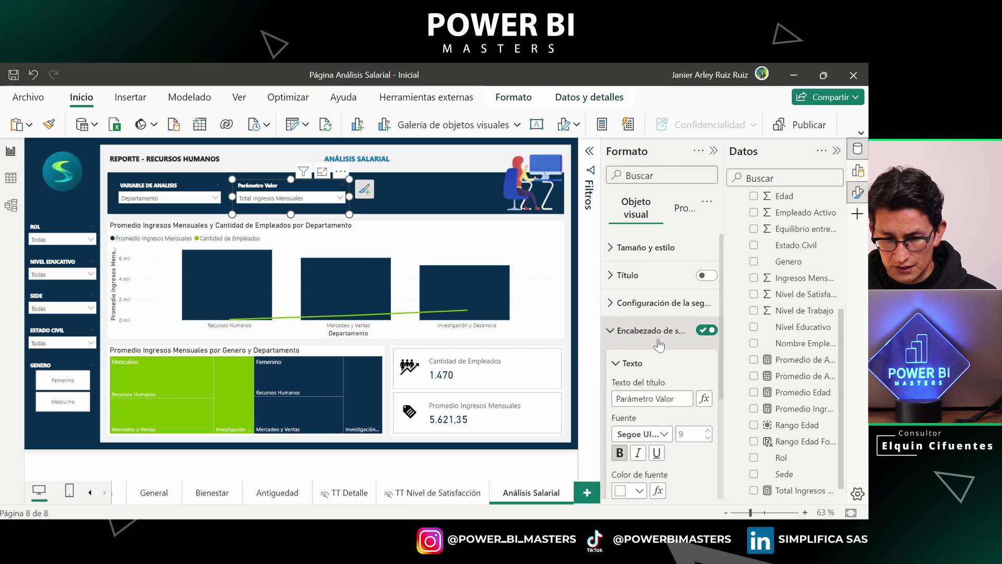
triple_click(645, 398)
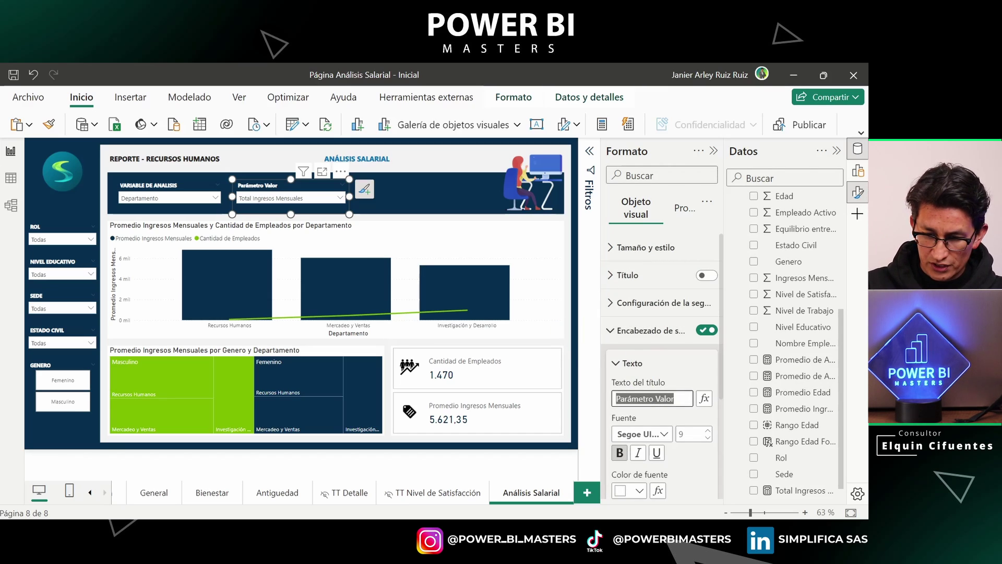
type("VARIABLE ")
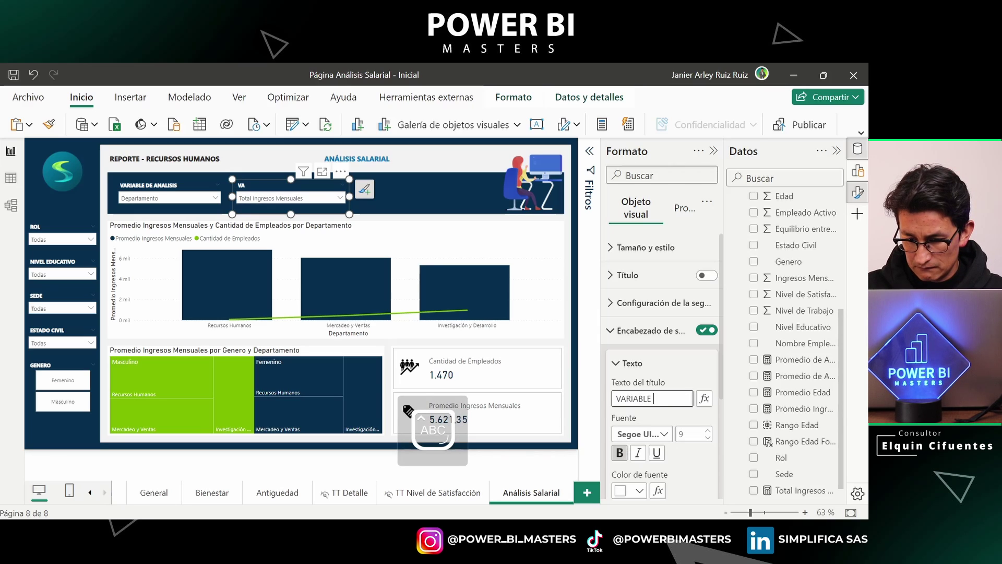
type("DE VALOR")
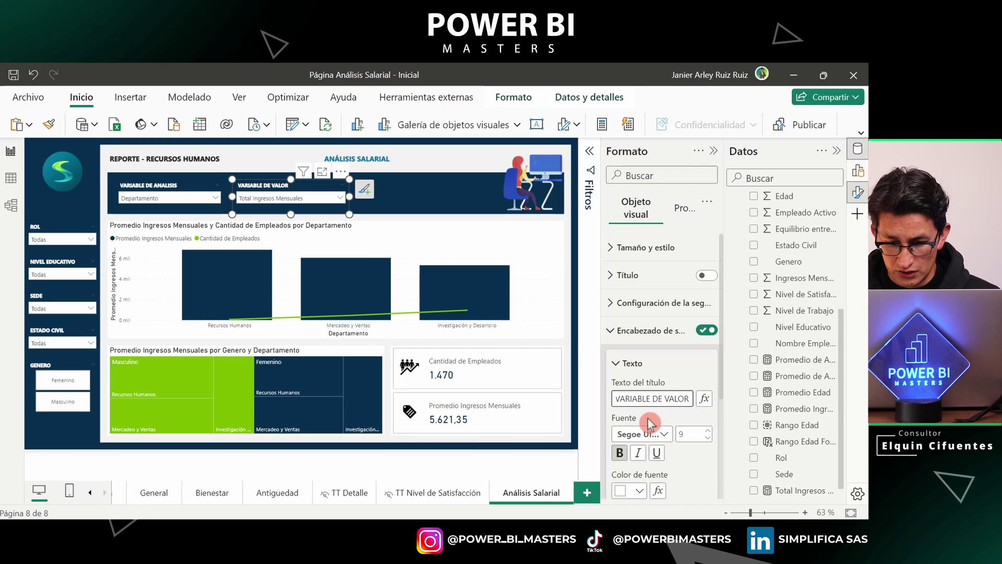
double_click(633, 398)
key("ctrl+shift+Right")
key("ctrl+shift+Right")
key("ctrl+shift+Left")
key("BackSpace")
key("End")
type("D")
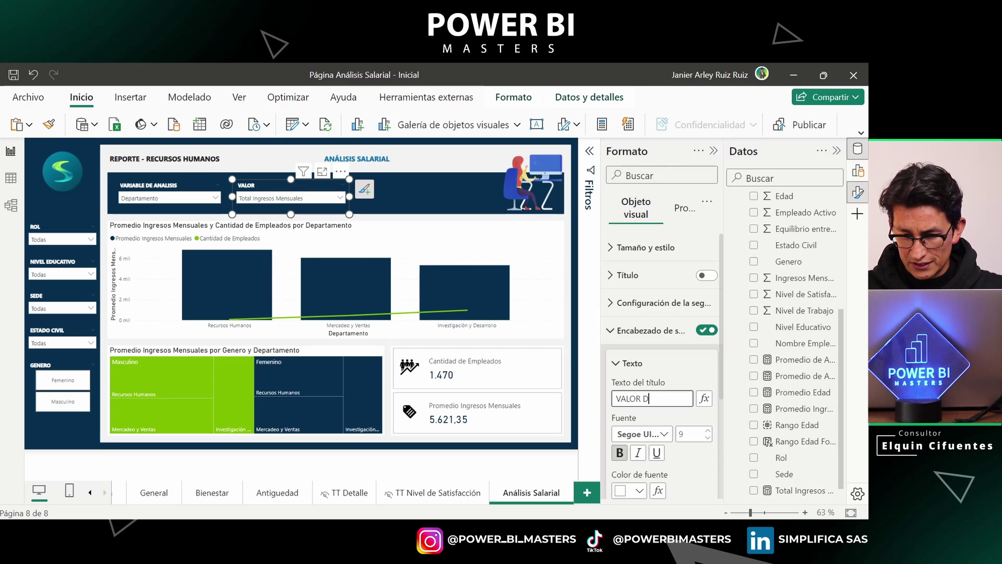
type("E ANÁLISIS")
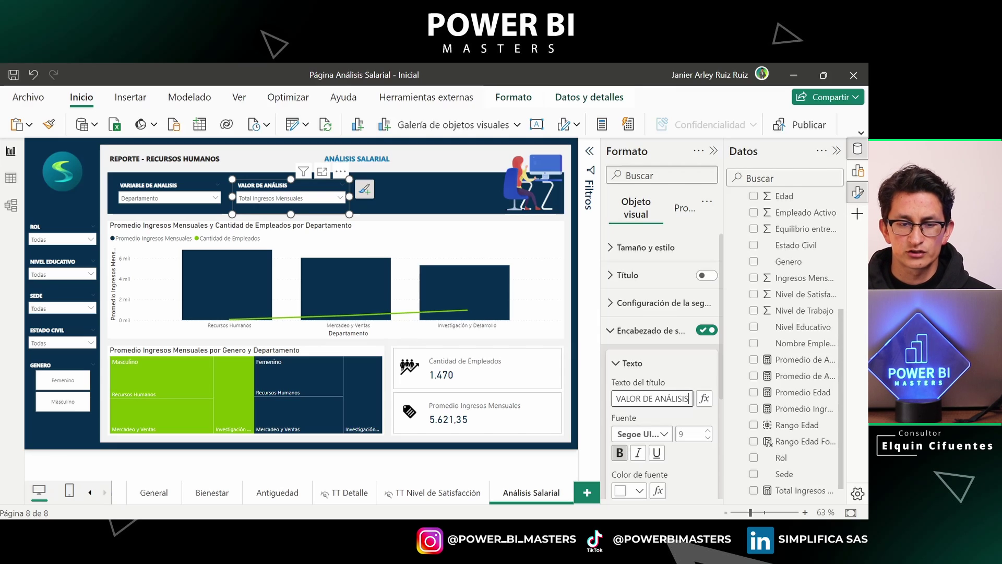
- Replace Promedio Ingresos Mensuales in the treemap's Valores with the Parámetro Valor field
left_click(152, 351)
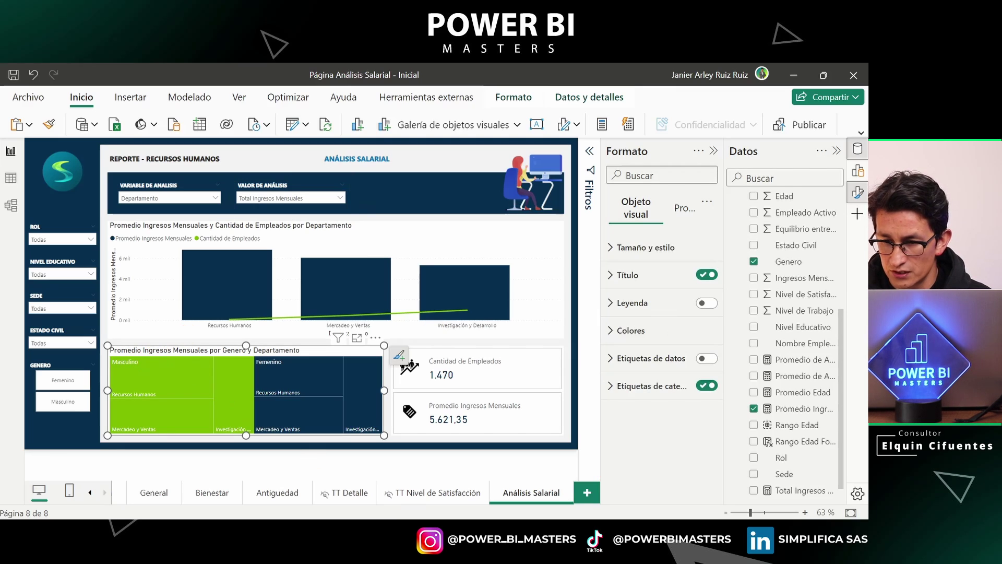
left_click(857, 173)
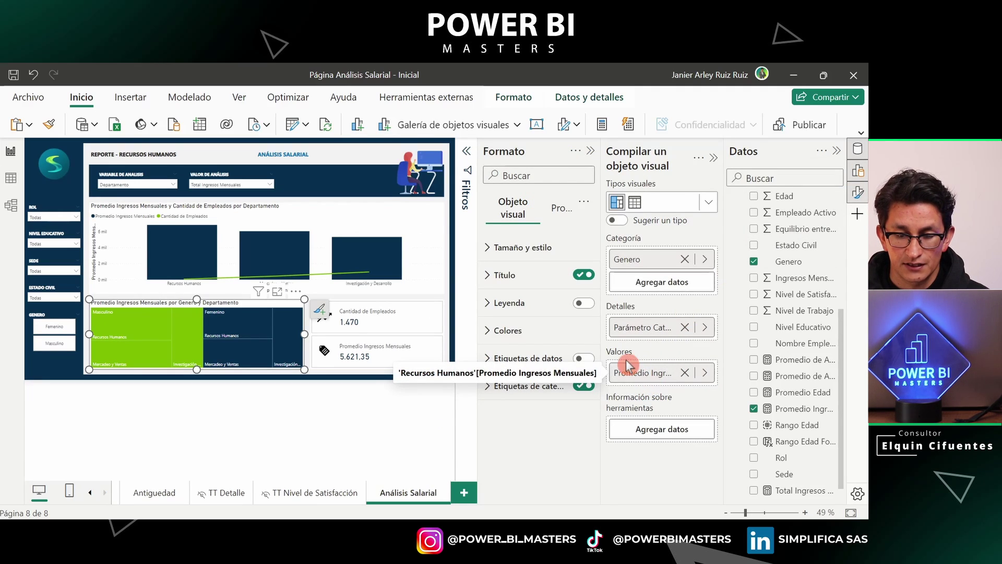
left_click(685, 372)
left_click(653, 380)
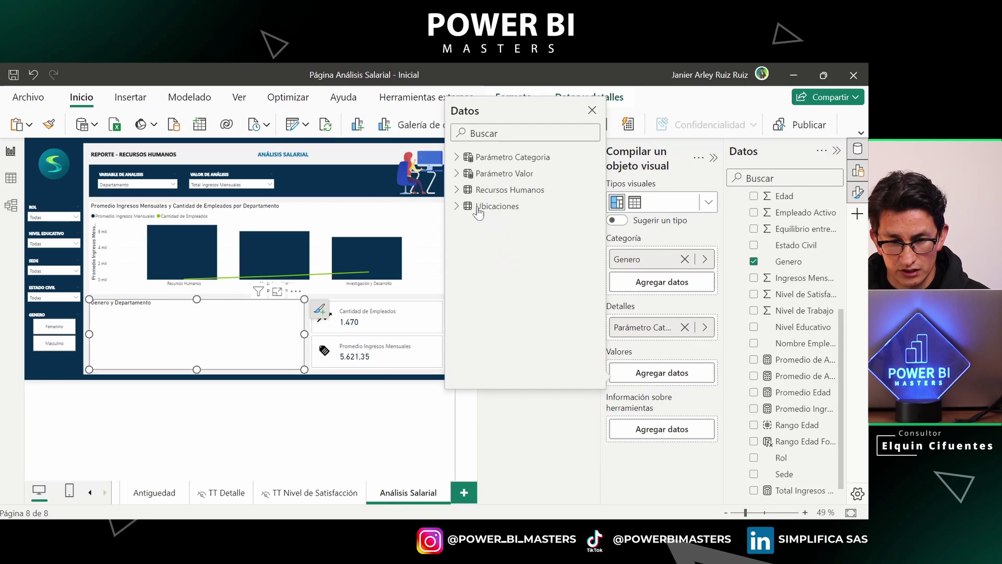
left_click(454, 174)
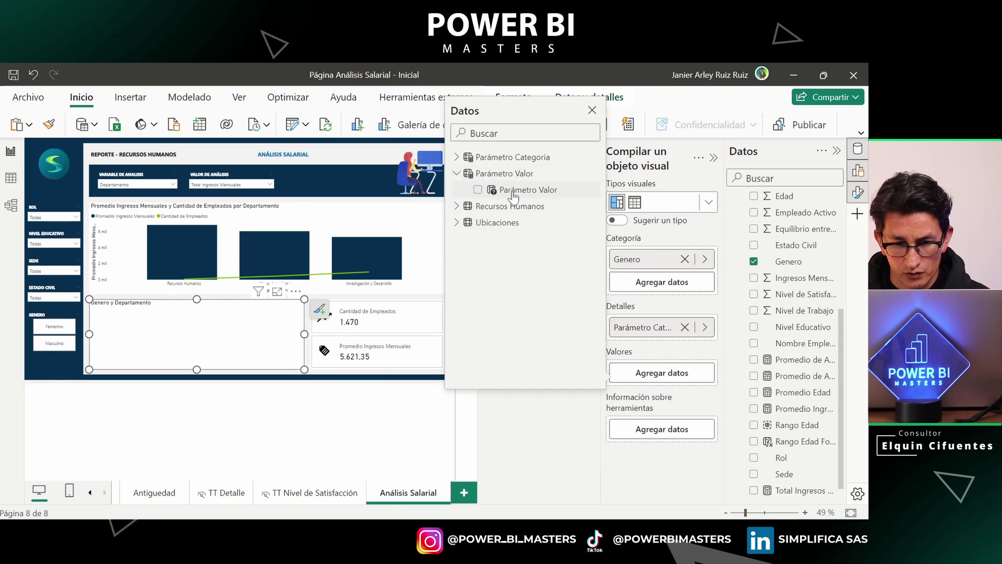
left_click(479, 193)
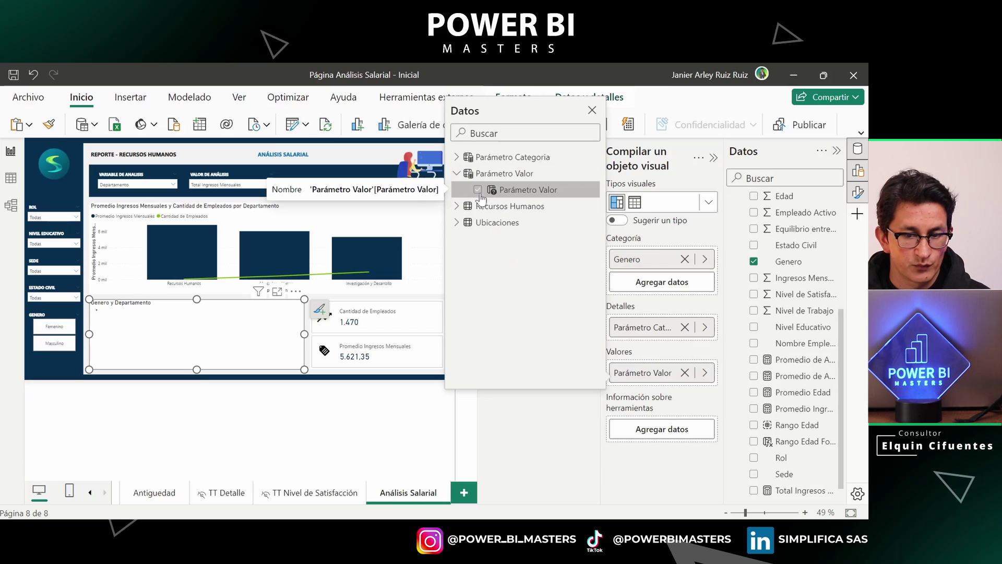
left_click(322, 452)
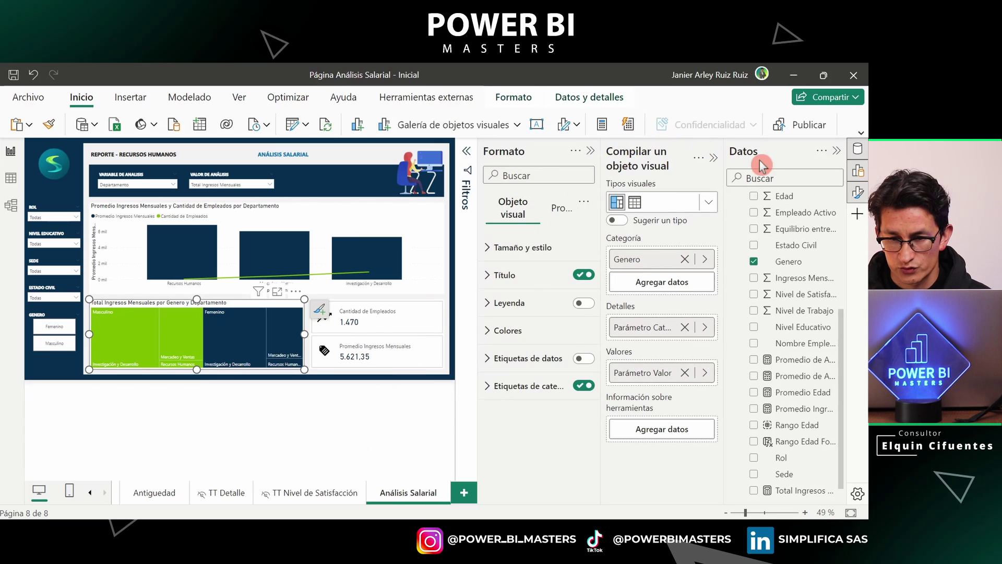
left_click(591, 151)
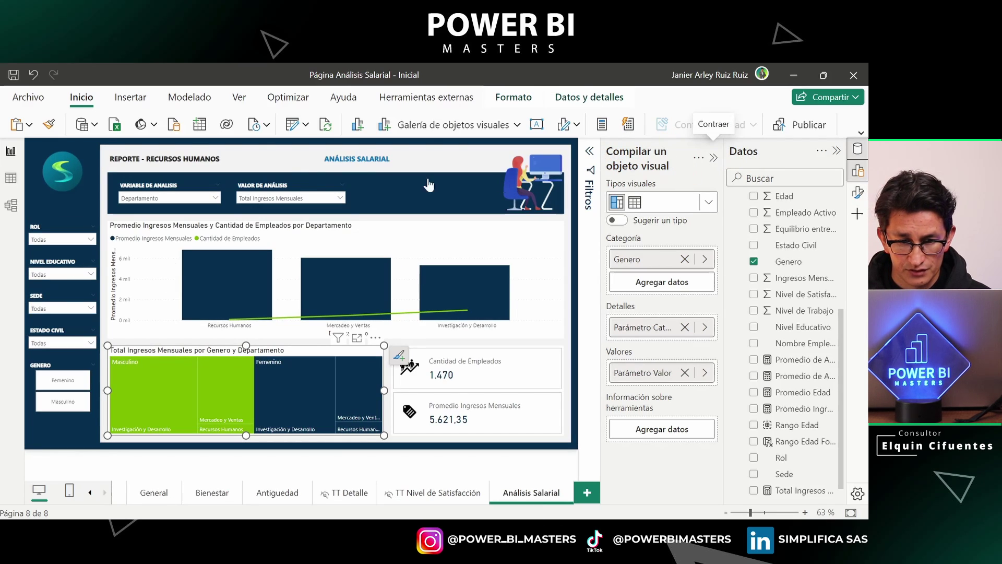
- Test the treemap by switching the VALOR DE ANÁLISIS slicer to Promedio Ingresos Mensuales, Cantidad de Empleados and back to Total Ingresos Mensuales
left_click(258, 201)
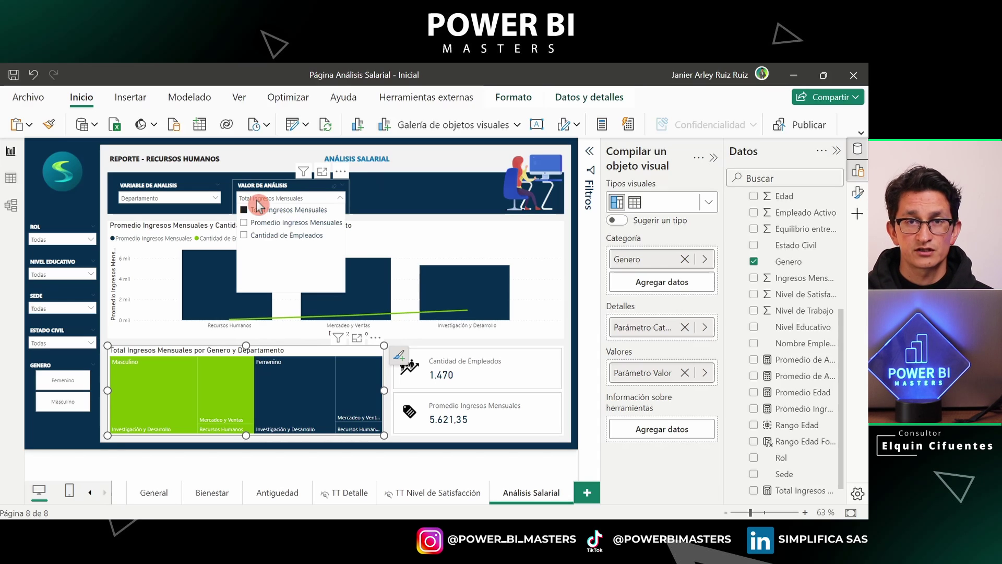
left_click(275, 226)
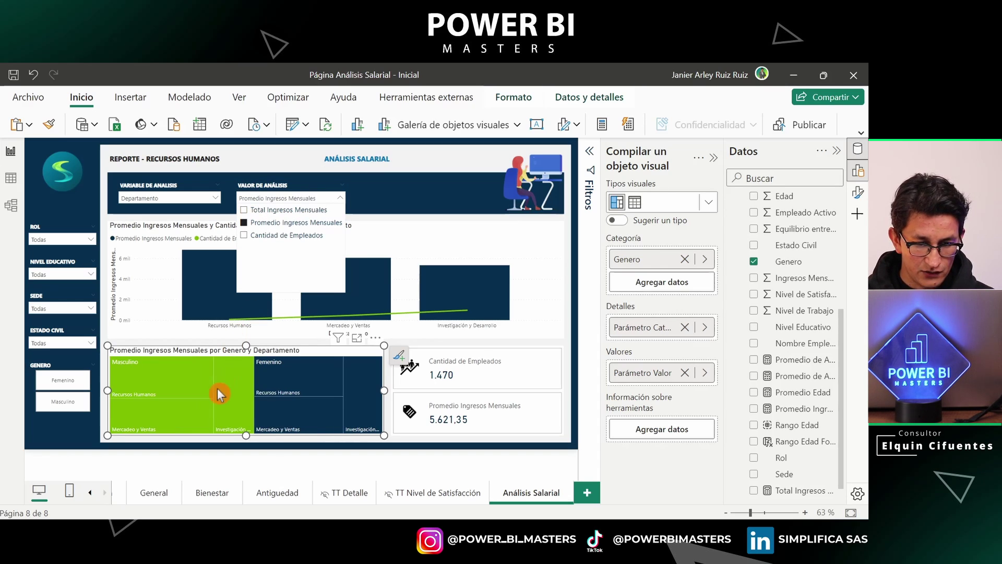
left_click(285, 235)
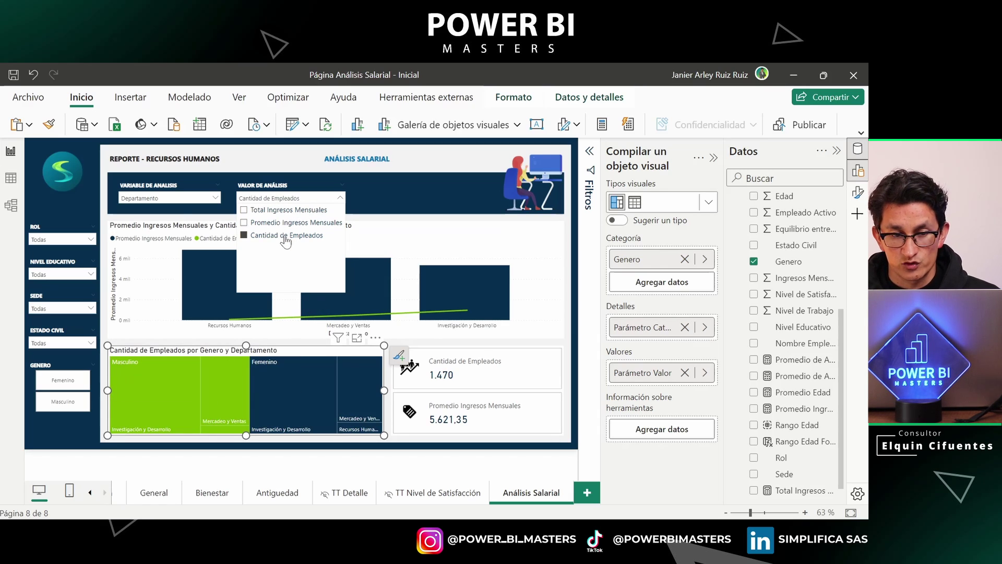
left_click(291, 210)
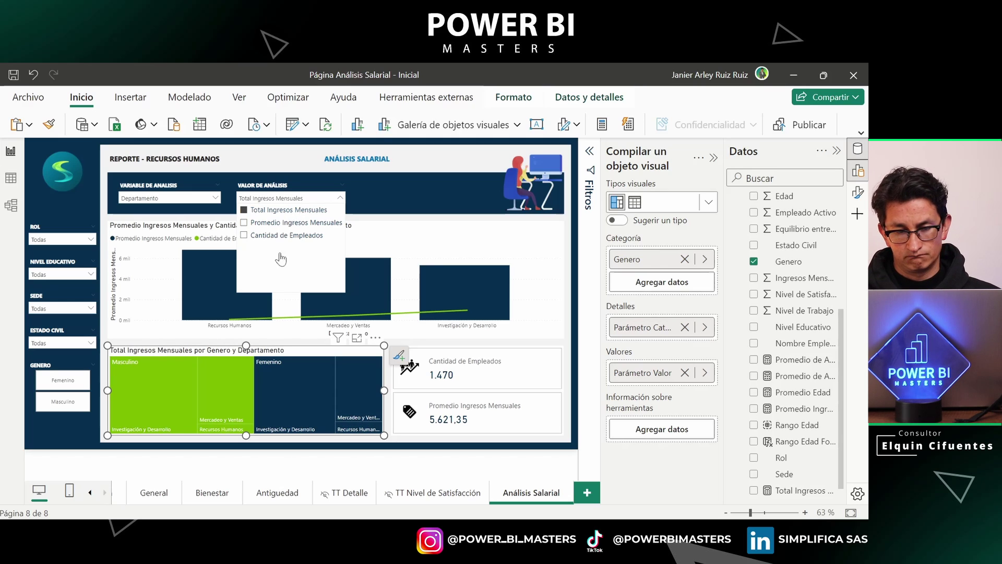
left_click(261, 353)
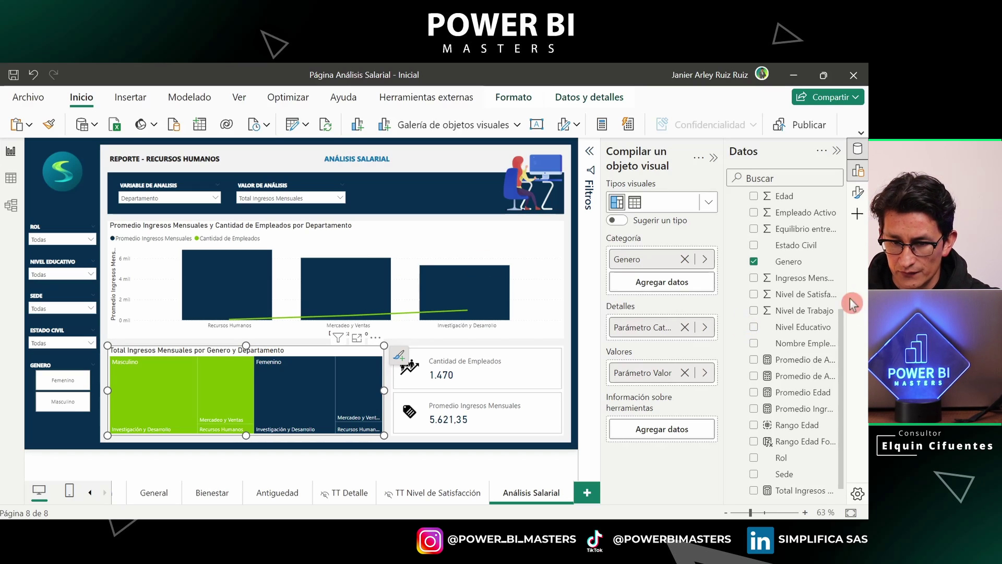
- Turn on data labels for the treemap and for the combined column and line chart
left_click(859, 194)
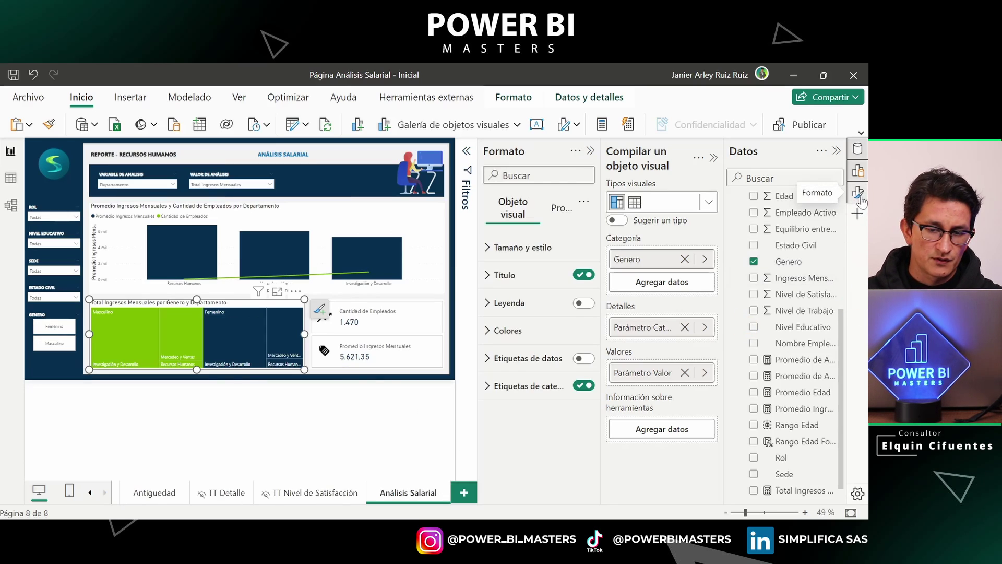
left_click(581, 360)
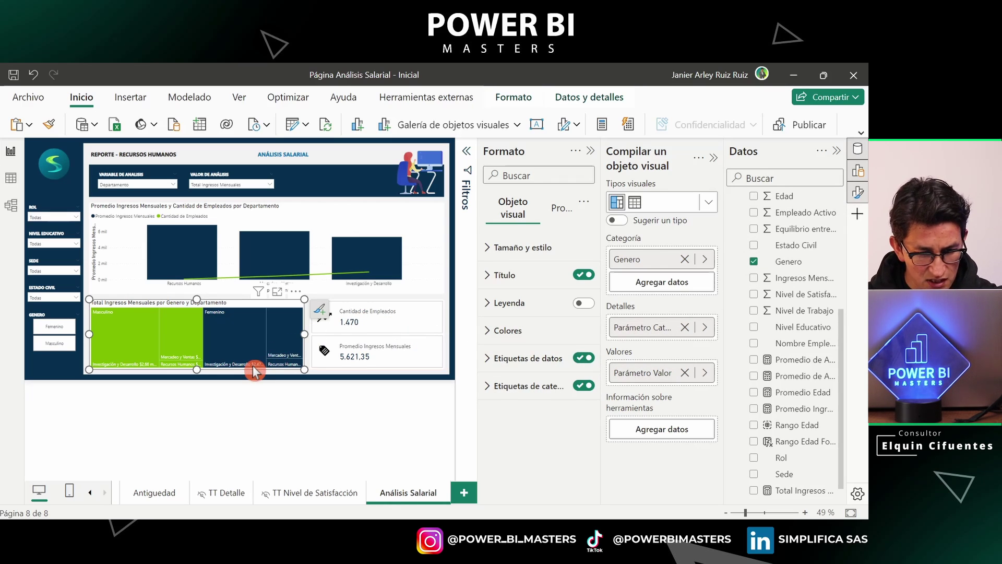
left_click(274, 207)
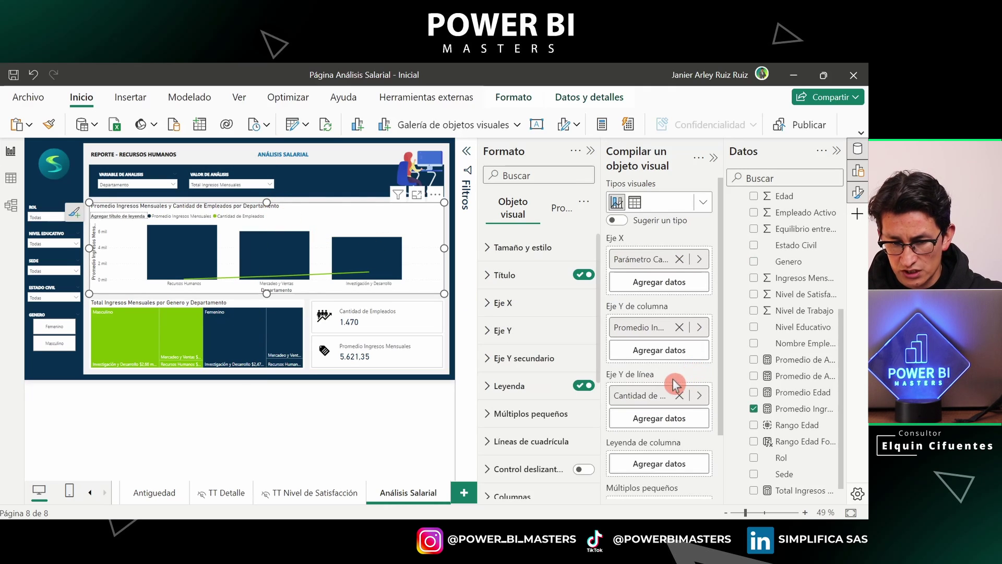
scroll(562, 413, "down", 5)
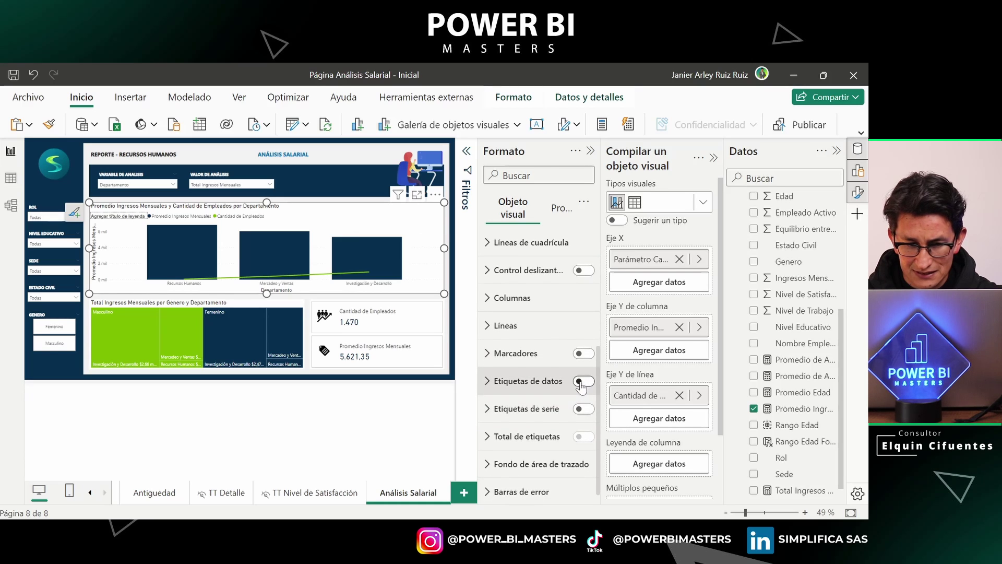
left_click(581, 382)
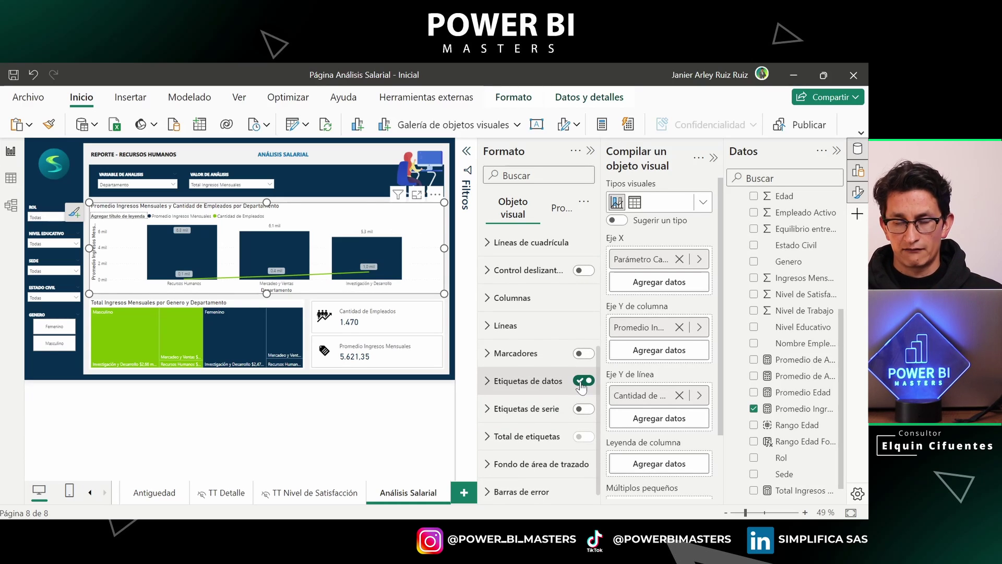
- Set the combined column and line chart's title text to PROMEDIO DE INGRESOS MENSUALES Y CANTIDAD DE EMPLEADOS
scroll(552, 313, "up", 5)
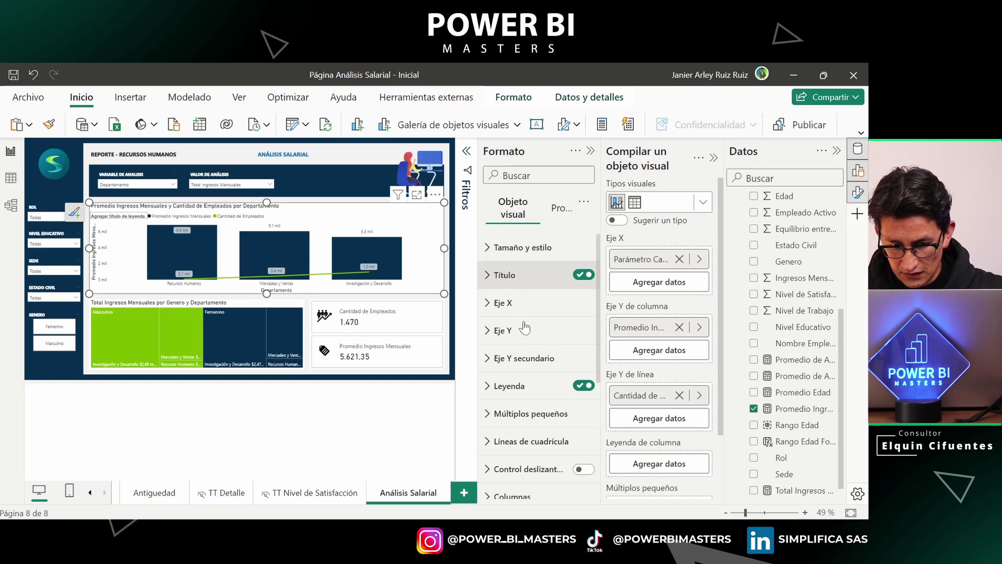
left_click(504, 275)
type("p")
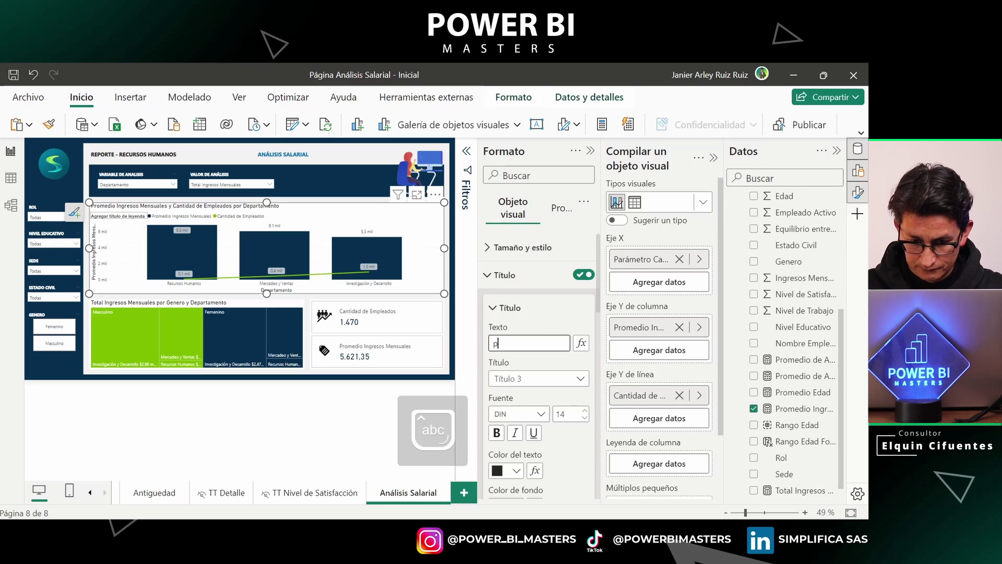
key("Caps_Lock")
type("PROME")
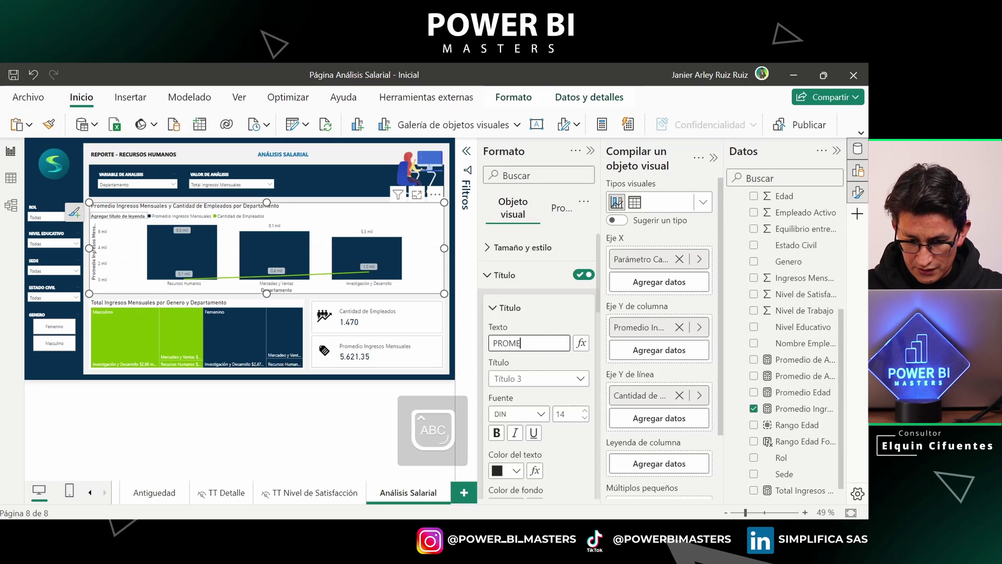
type("DIO DE INGRE")
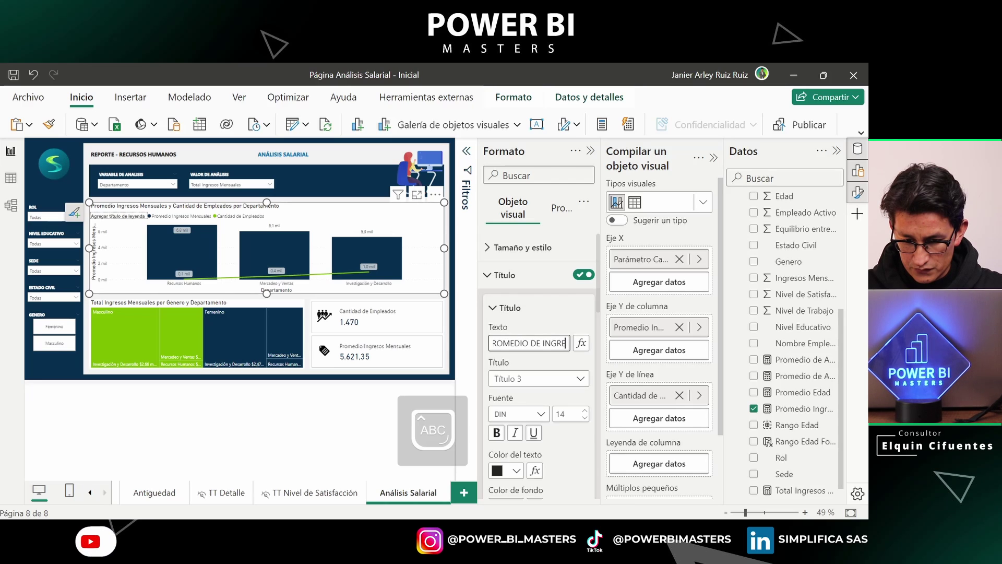
type("SOS MENSUALE")
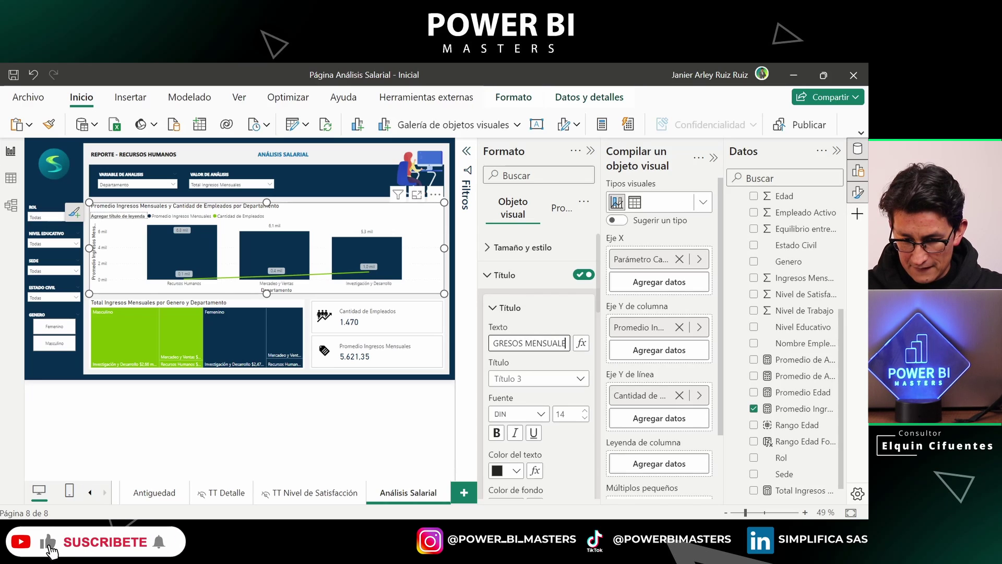
type("S Y CANTIDAD DE")
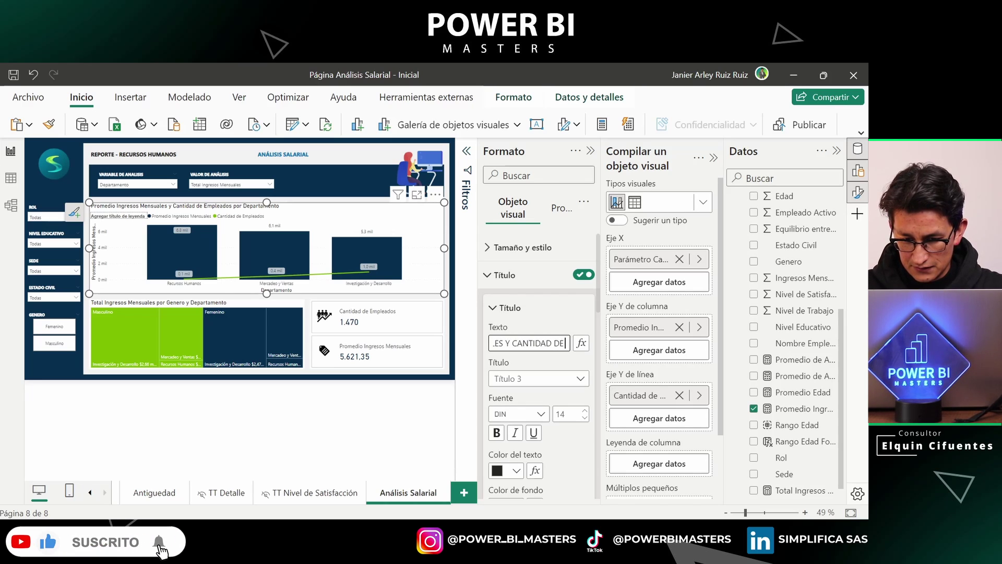
type(" EMPLEADOS")
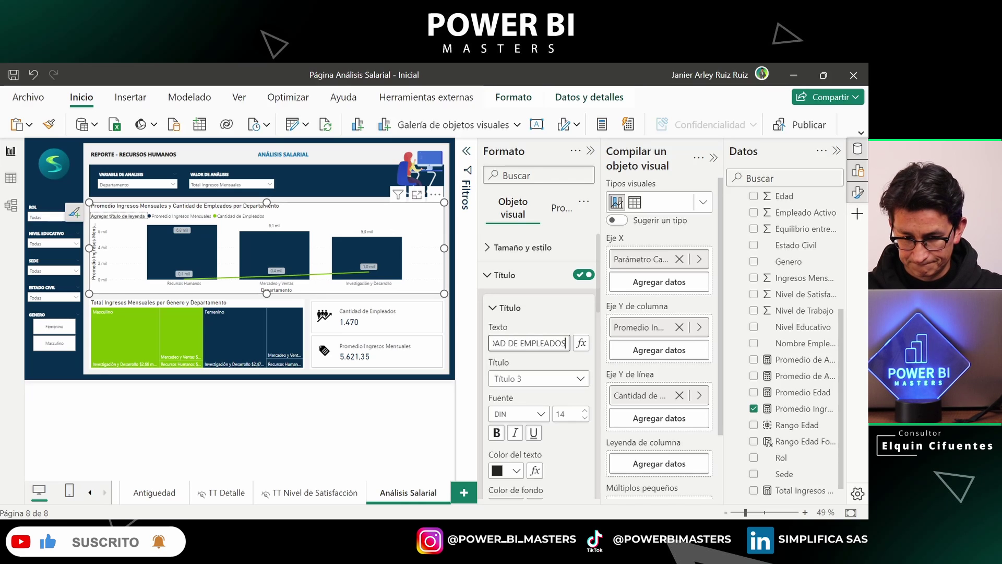
- Change the treemap's title text to DETALLE DE GENERO
left_click(212, 309)
left_click(212, 309)
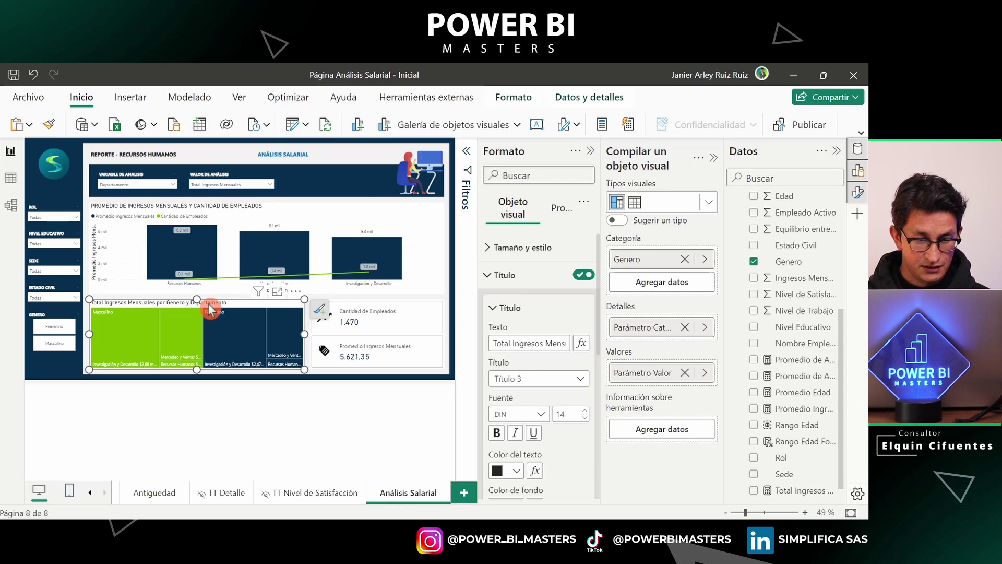
triple_click(527, 343)
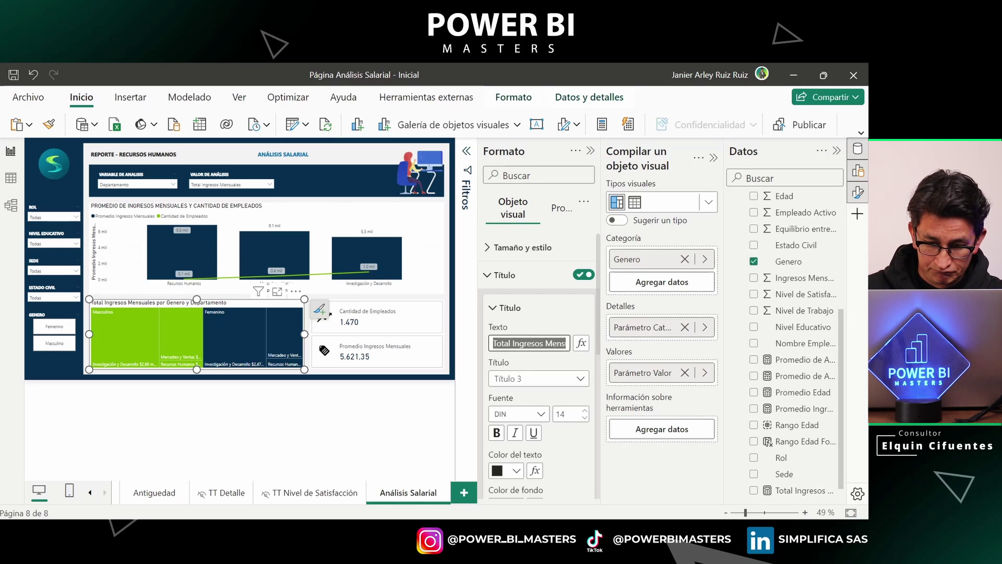
type("VALOR")
key("Return")
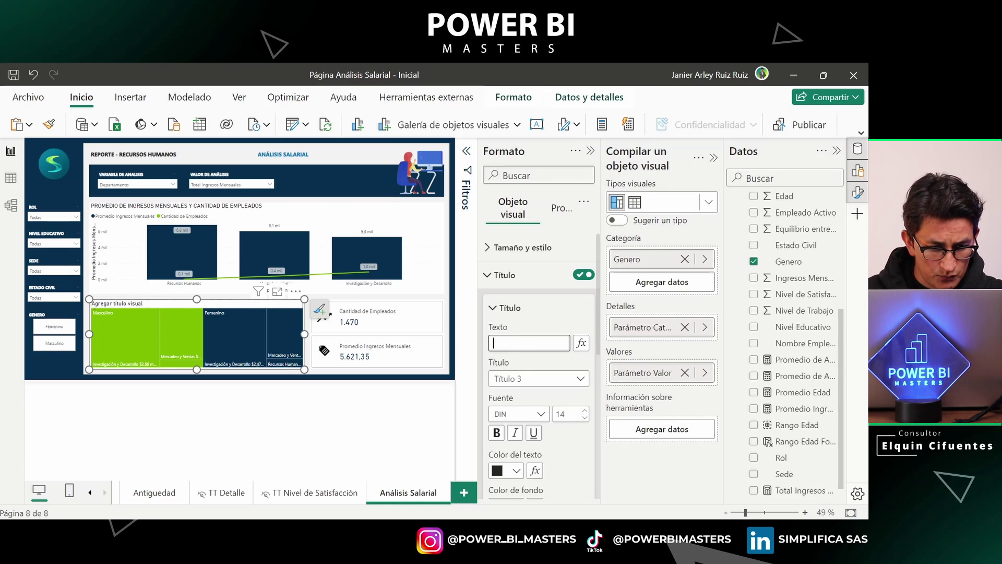
type("DET")
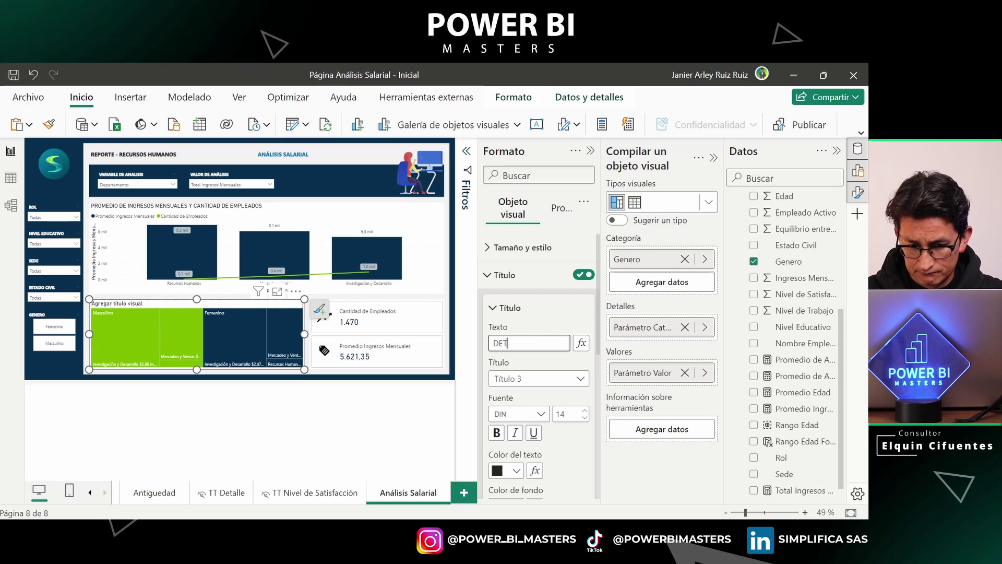
type("ALLE ")
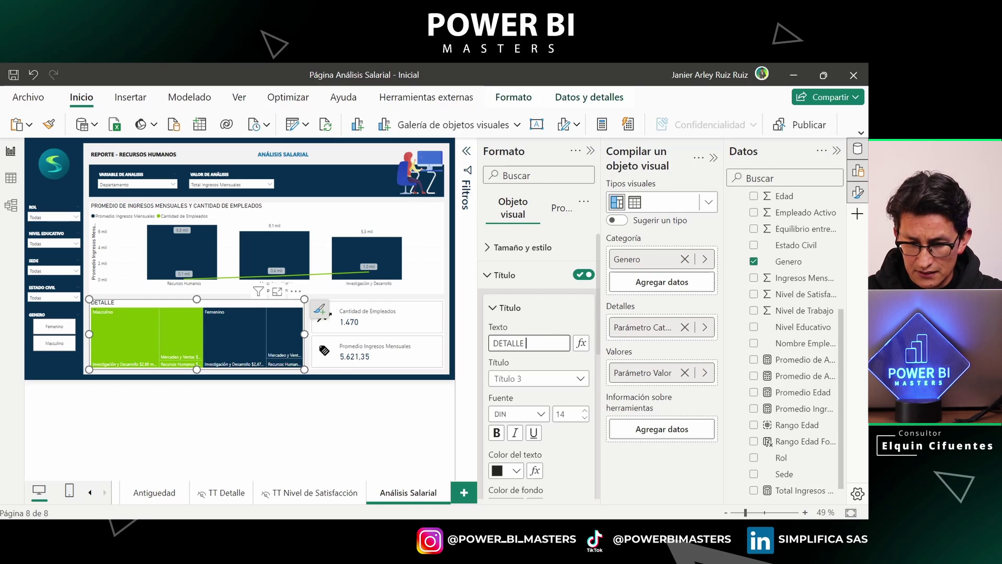
type("DE GENERO")
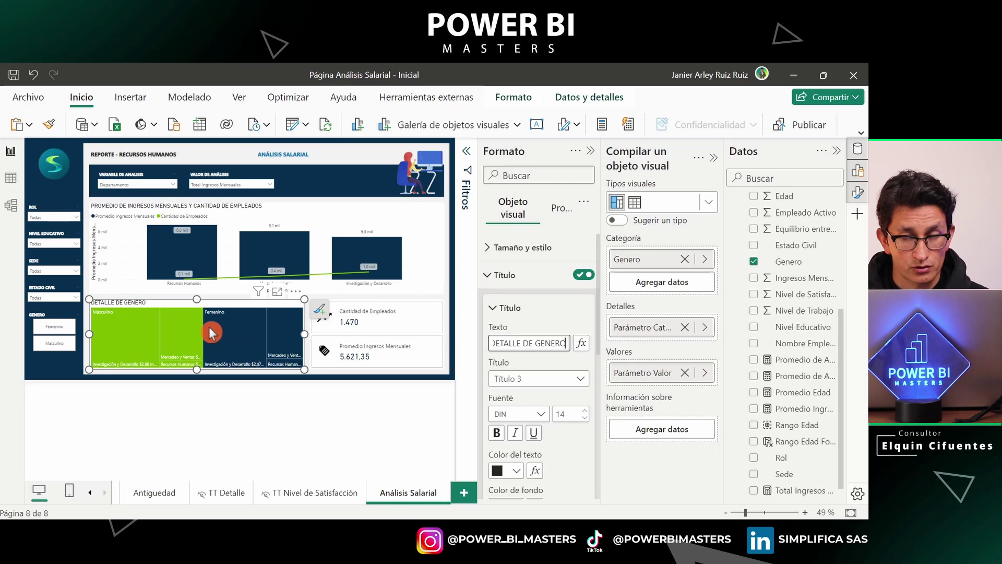
mouse_move(212, 333)
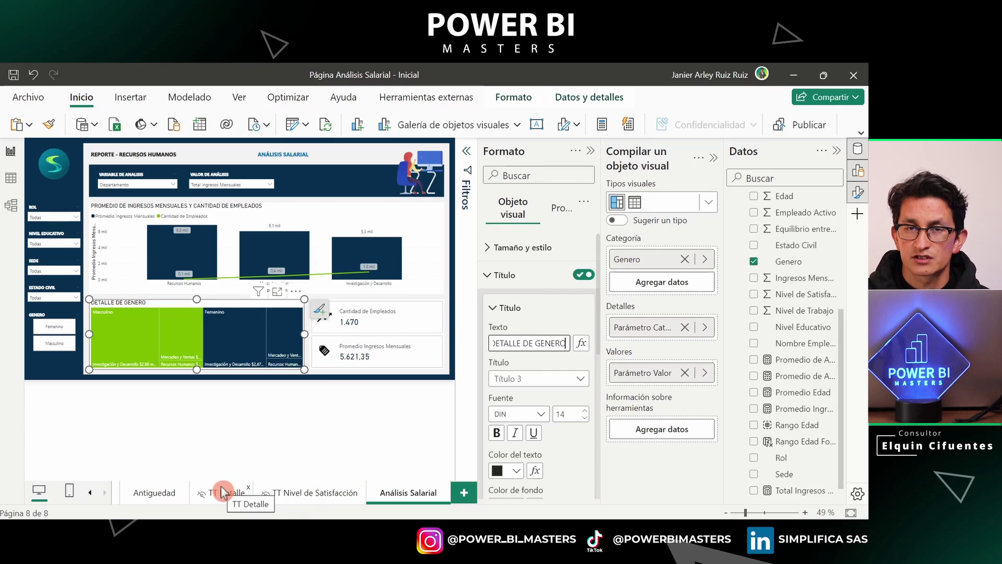
- Check the title formatting of the PROMEDIO AÑOS EN EL PUESTO Y LA EMPRESA chart on the Antiguedad page
left_click(709, 156)
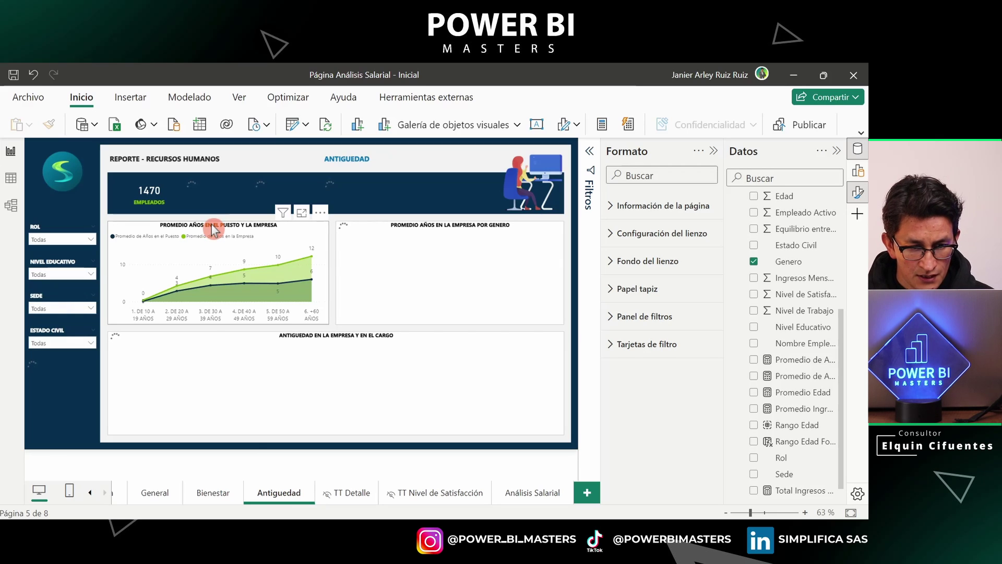
left_click(214, 230)
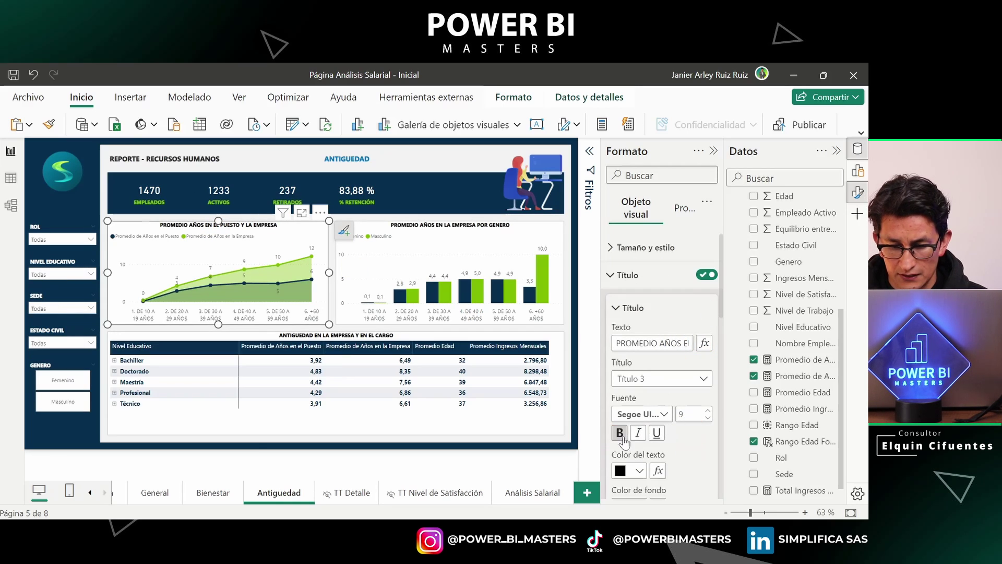
scroll(642, 449, "down", 5)
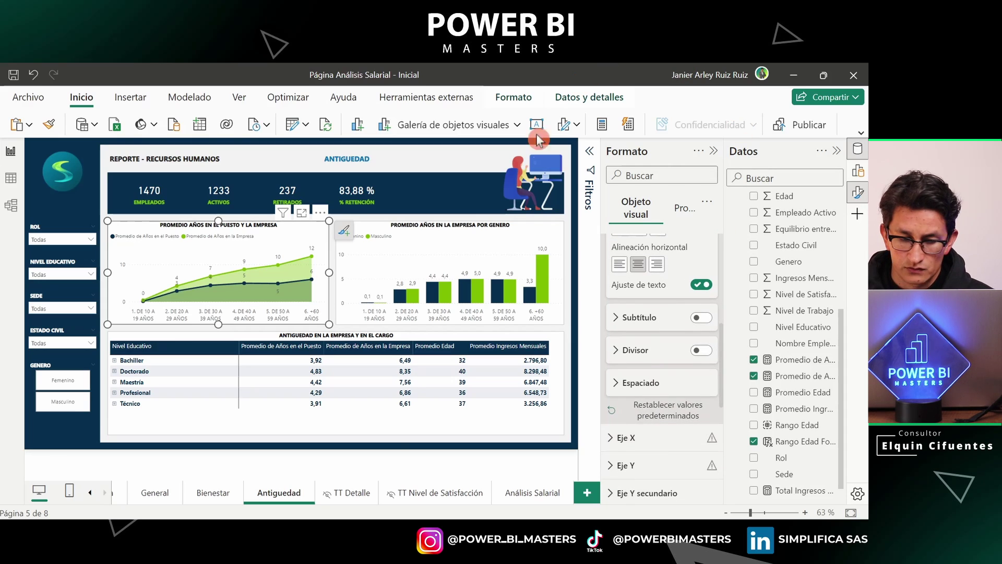
- On the Análisis Salarial page, format the combined chart's title as Segoe UI Bold, size 9, bold and horizontally centered
left_click(499, 492)
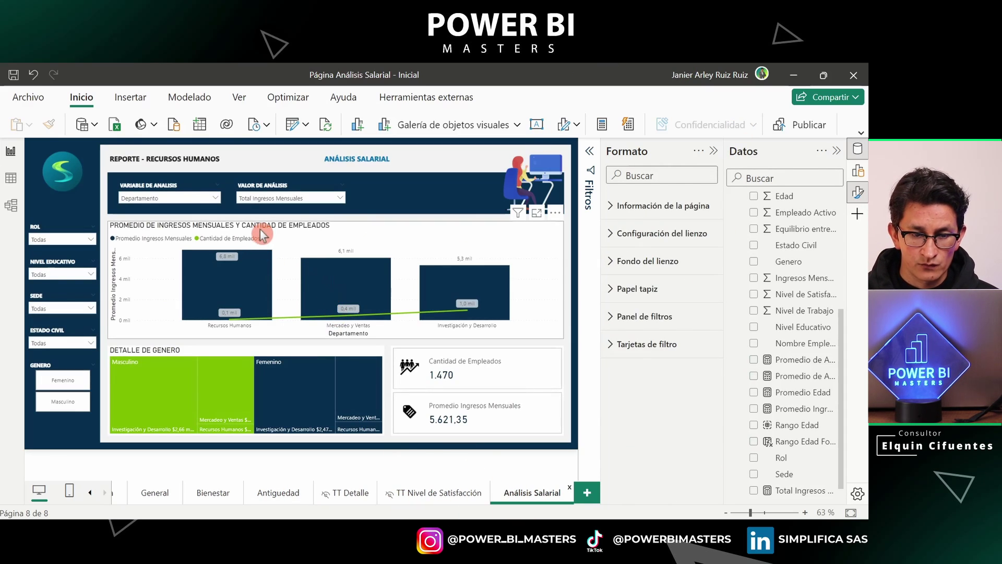
left_click(242, 331)
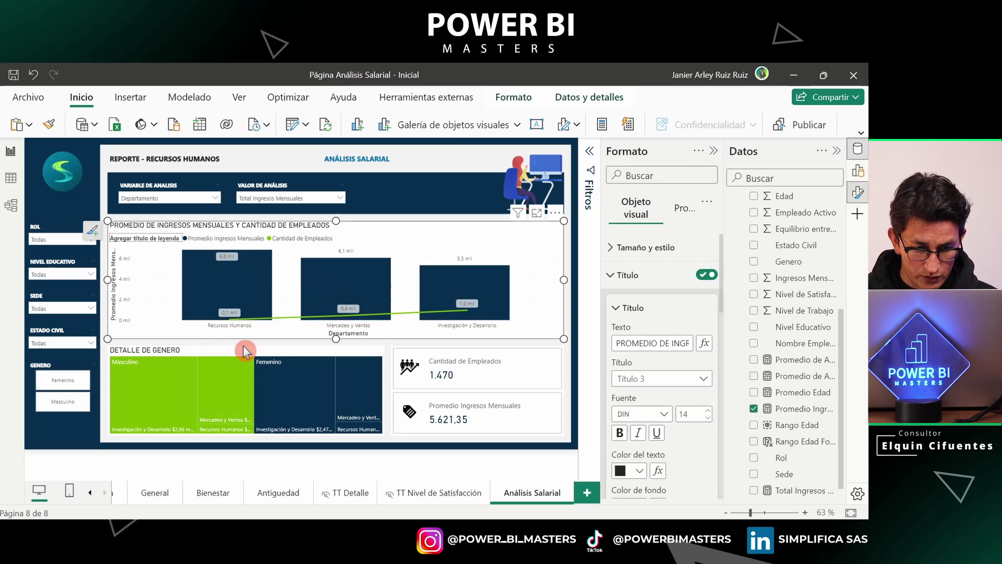
double_click(689, 414)
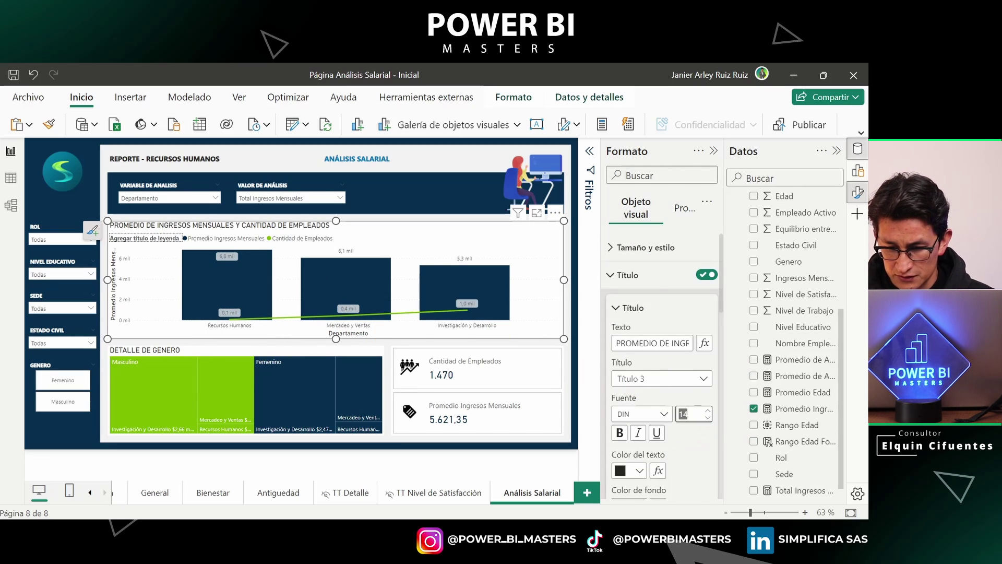
type("9")
key("Return")
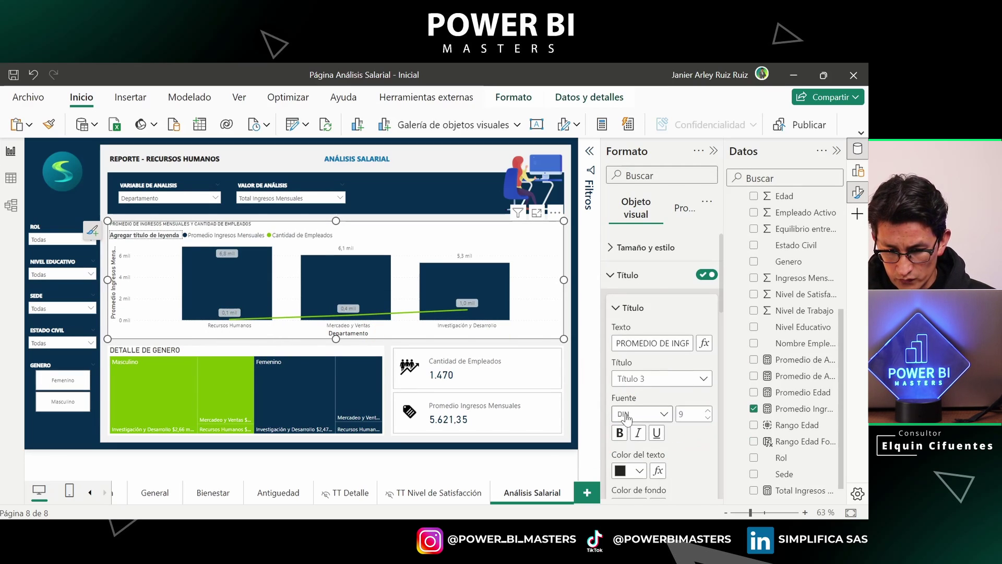
left_click(626, 414)
scroll(627, 399, "down", 3)
left_click(629, 399)
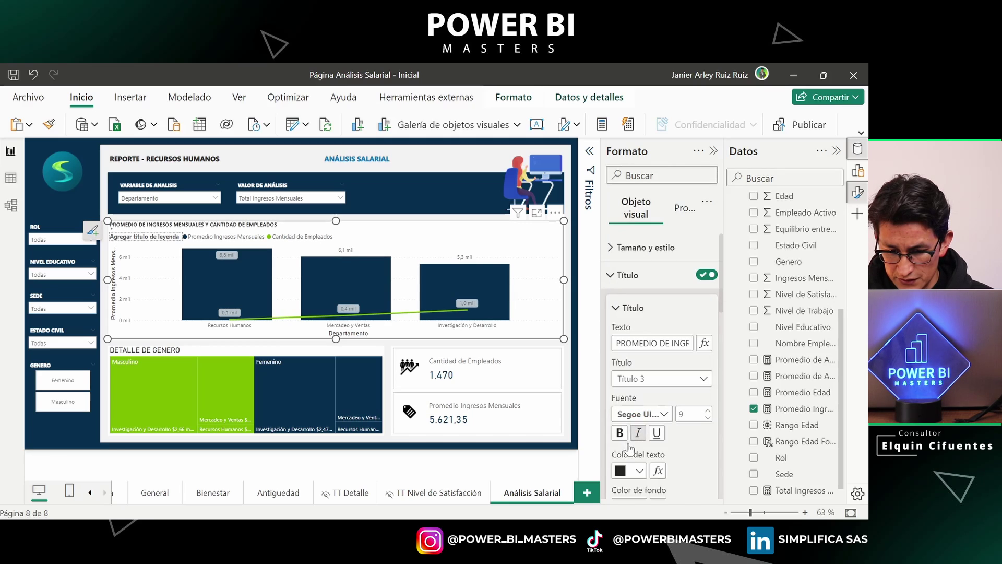
left_click(619, 433)
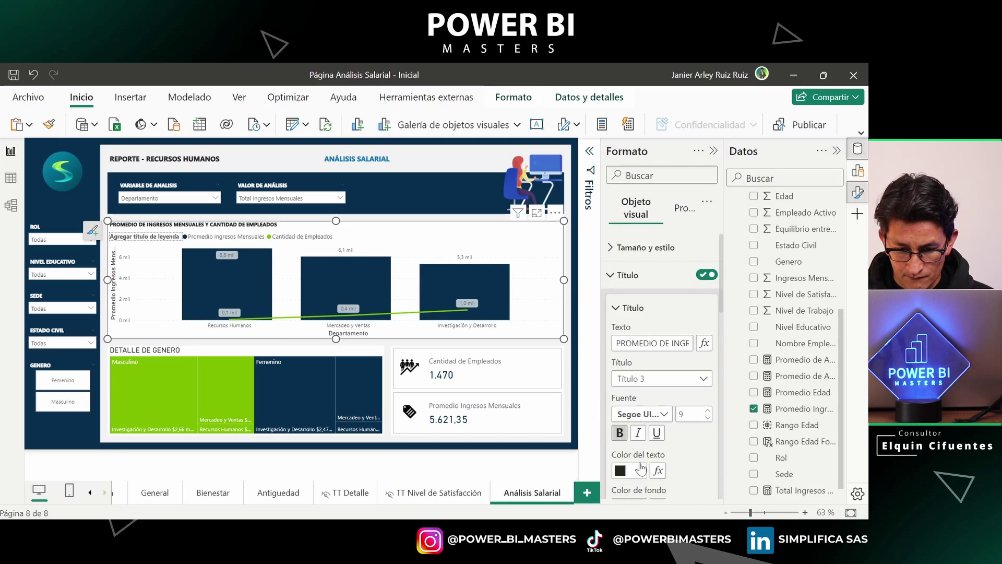
scroll(639, 459, "down", 3)
left_click(638, 384)
- Turn on the combined chart's visual border and color it light grey
scroll(648, 417, "down", 4)
scroll(649, 431, "down", 3)
scroll(684, 366, "up", 8)
left_click(644, 247)
scroll(649, 355, "down", 2)
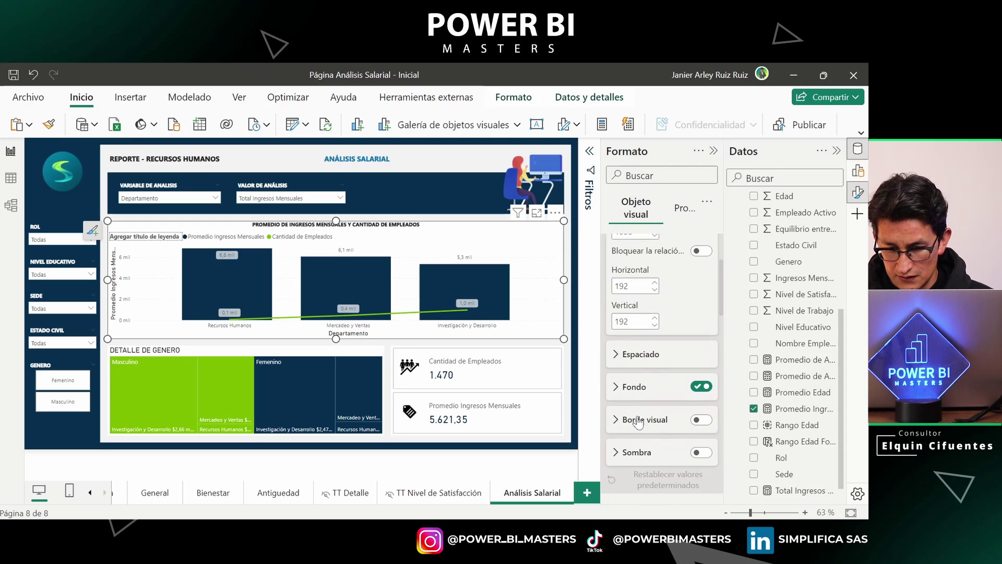
left_click(673, 421)
scroll(704, 324, "down", 2)
left_click(701, 340)
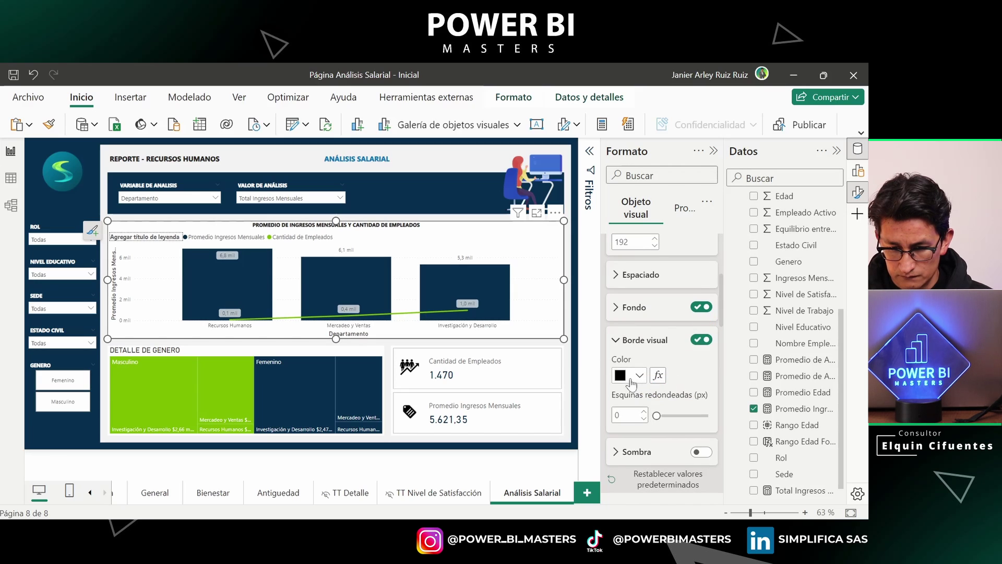
left_click(633, 376)
left_click(629, 209)
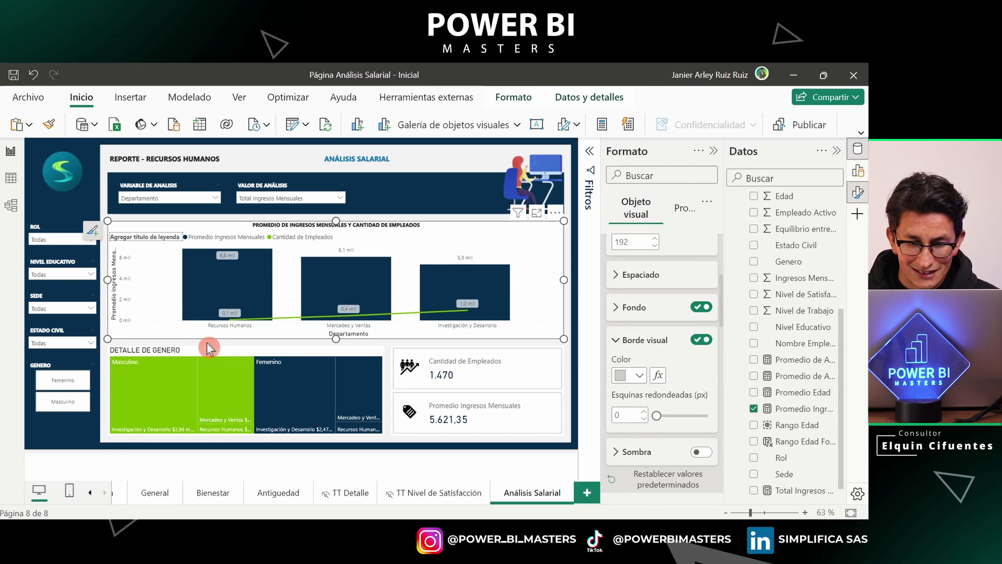
- Turn on the visual border of the DETALLE DE GENERO treemap and color it light grey
left_click(211, 357)
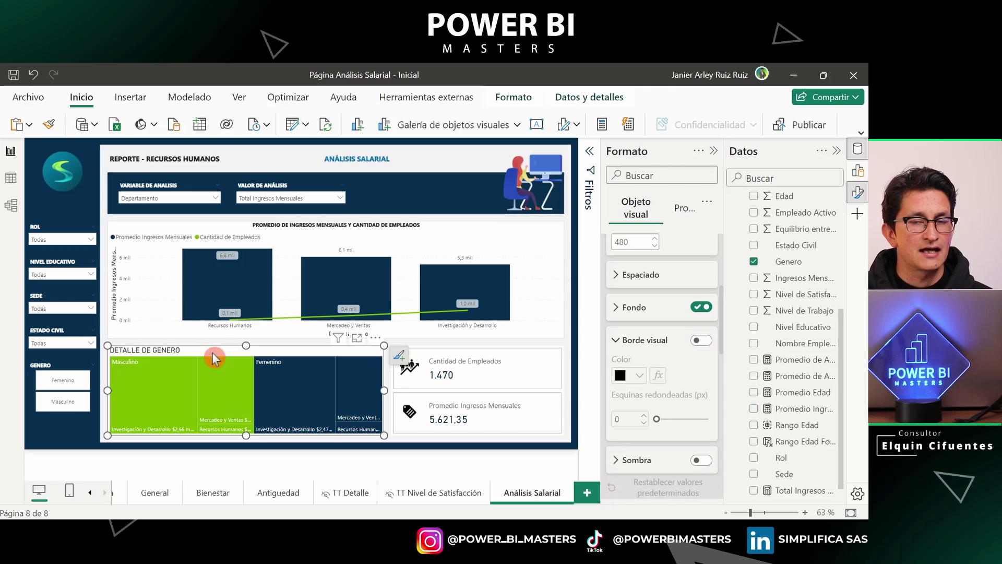
scroll(671, 342, "up", 4)
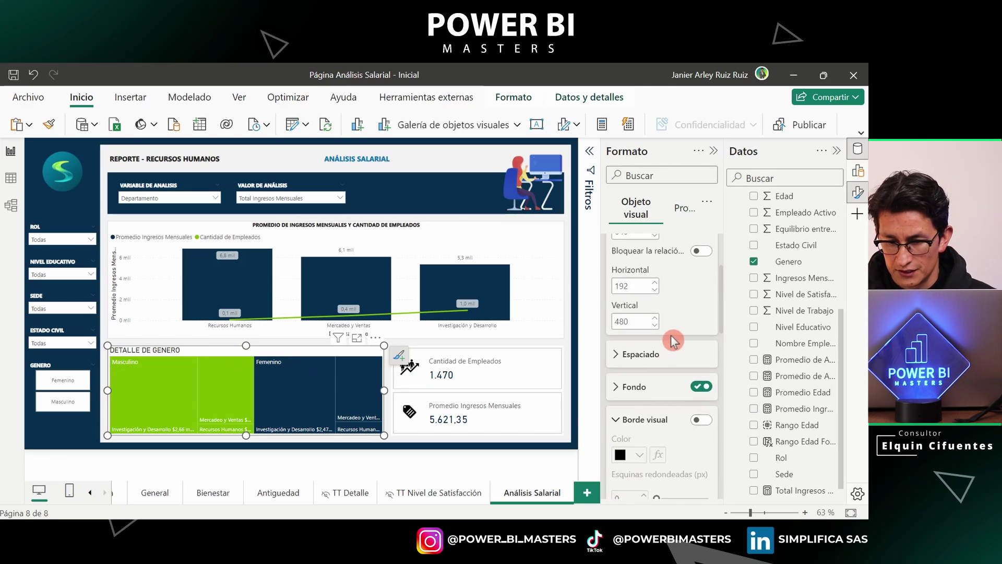
scroll(671, 344, "down", 10)
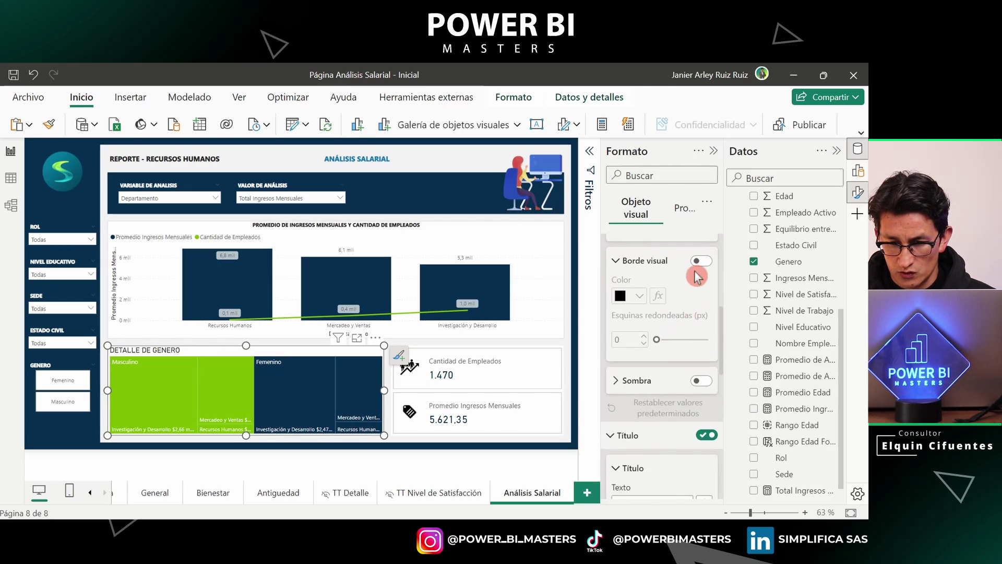
left_click(701, 260)
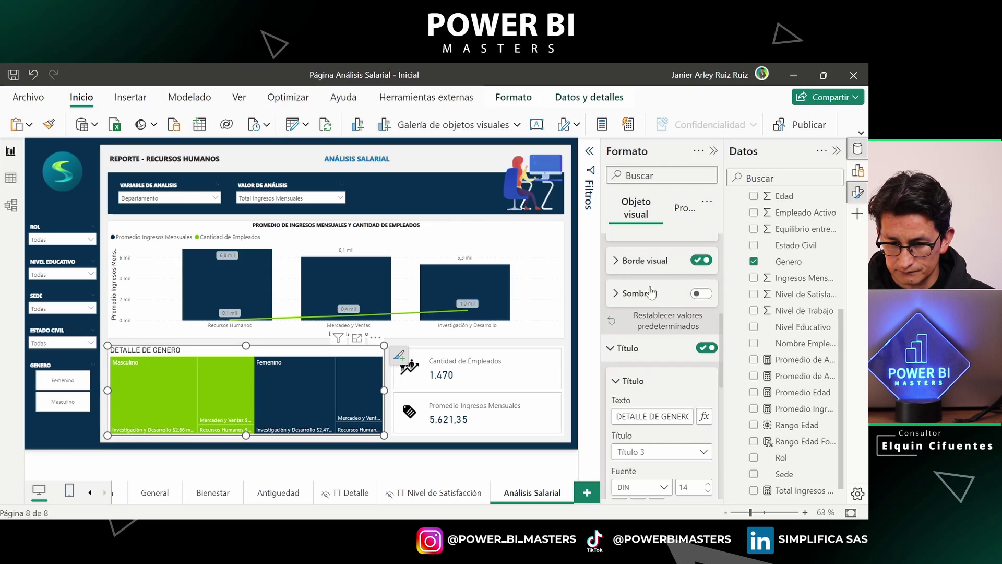
left_click(617, 260)
left_click(633, 299)
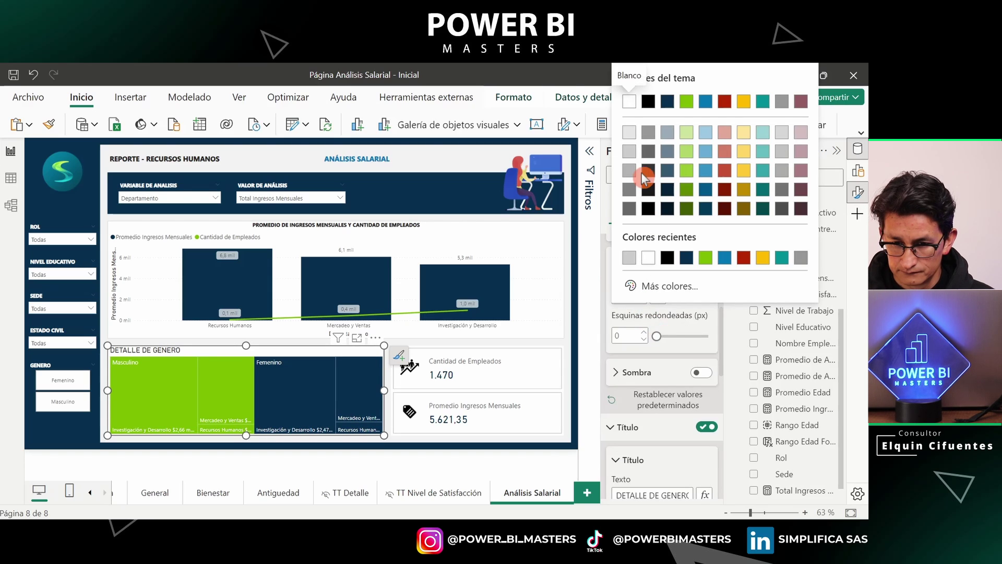
left_click(633, 154)
- Format the treemap's title as Segoe UI Bold, size 9, bold and horizontally centered
scroll(650, 372, "down", 3)
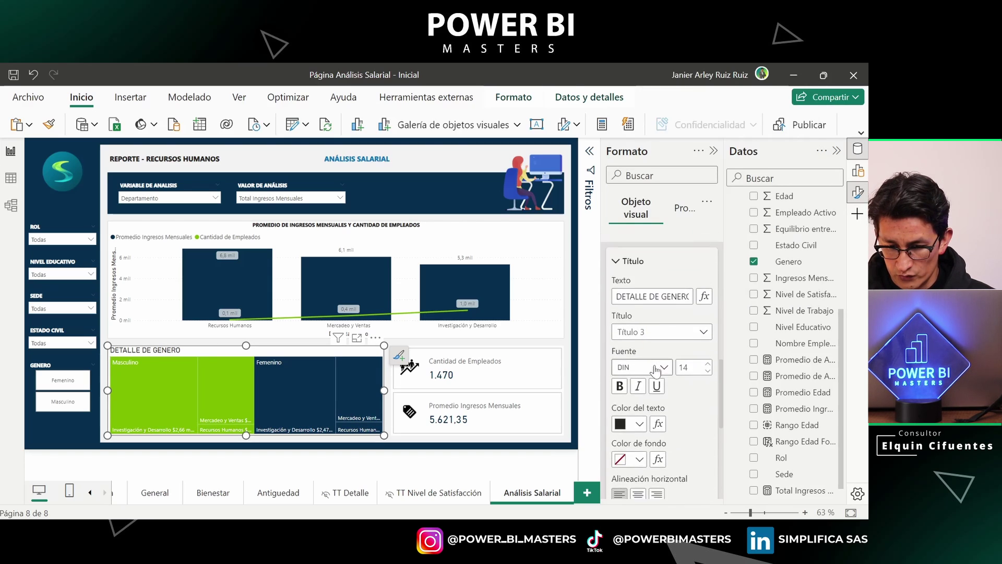
double_click(686, 327)
type("9")
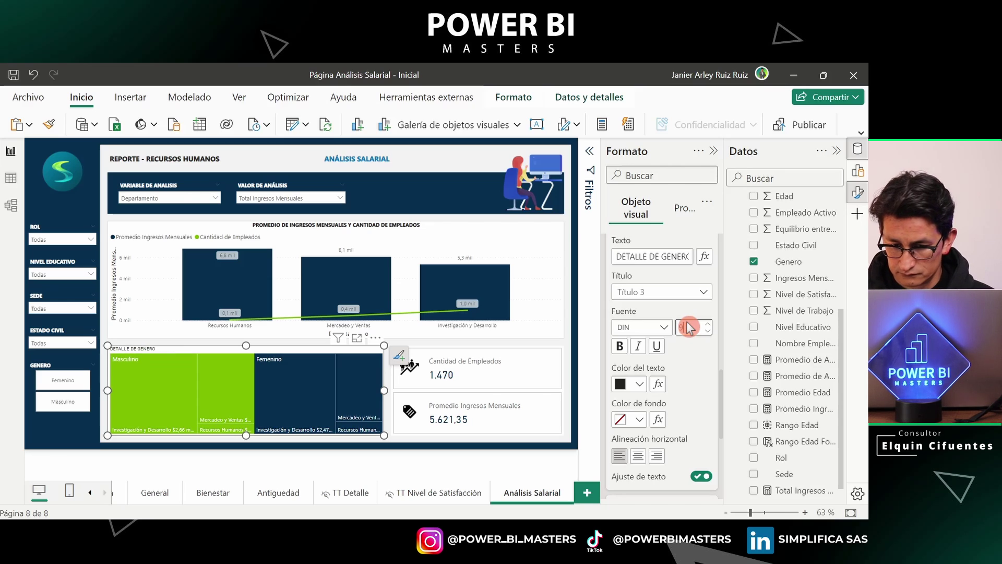
left_click(620, 347)
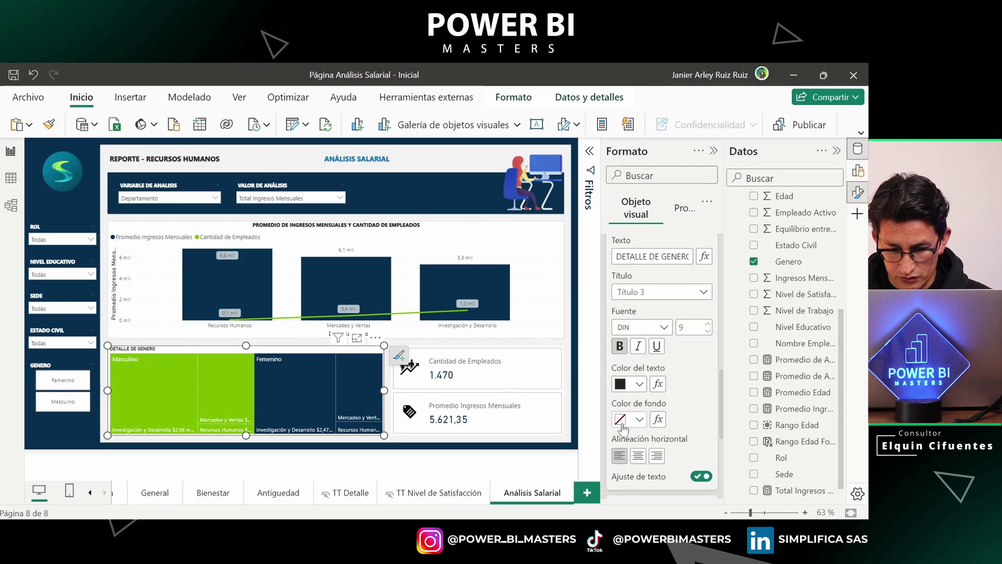
left_click(638, 456)
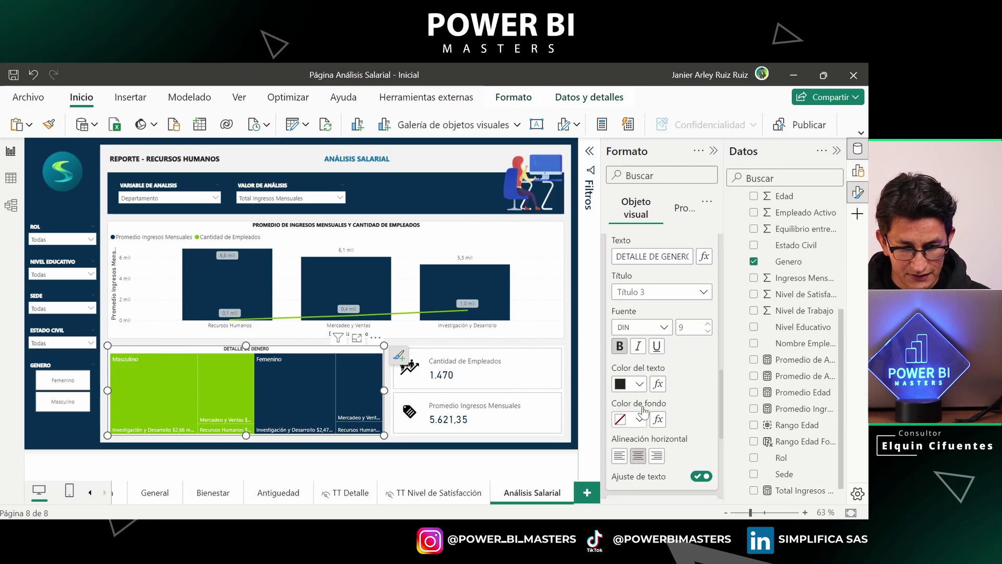
left_click(655, 327)
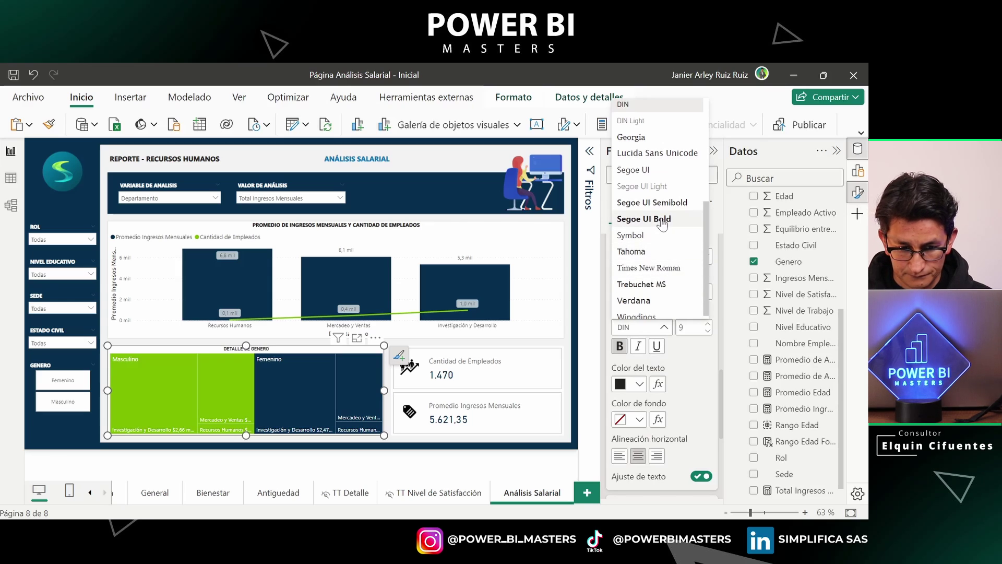
left_click(662, 219)
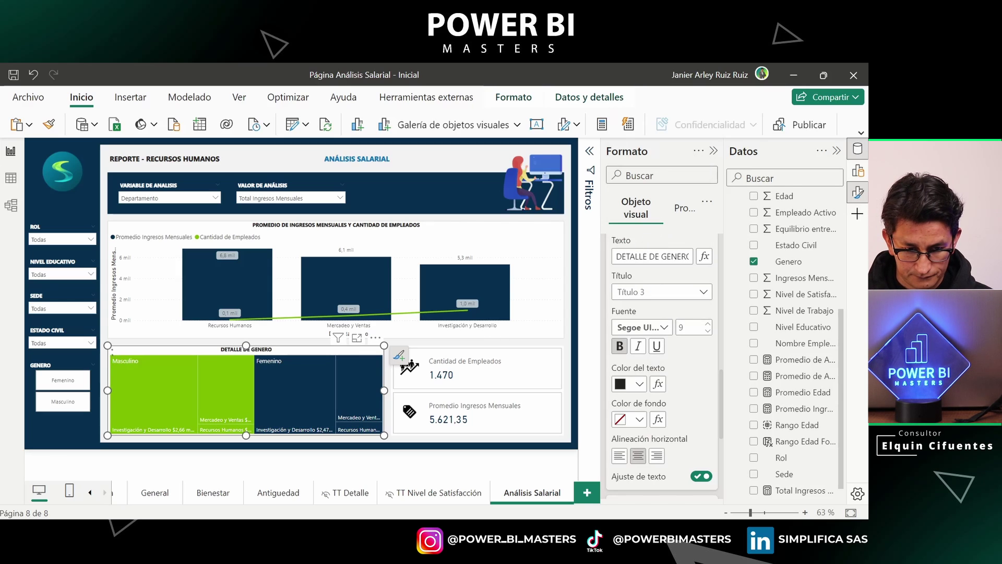
- Test the page's visuals by switching the VARIABLE DE ANALISIS slicer to Rol
left_click(574, 350)
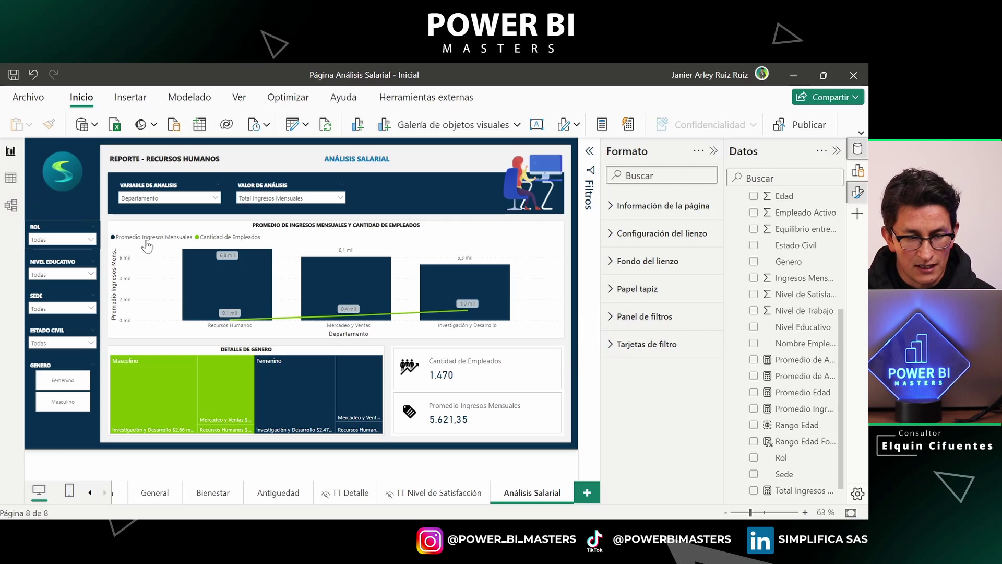
left_click(180, 200)
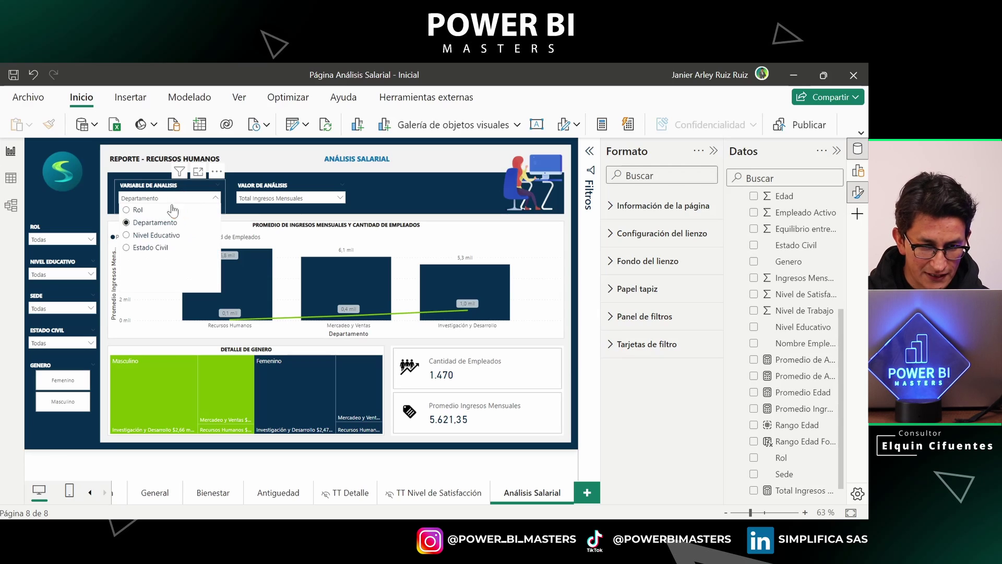
left_click(137, 211)
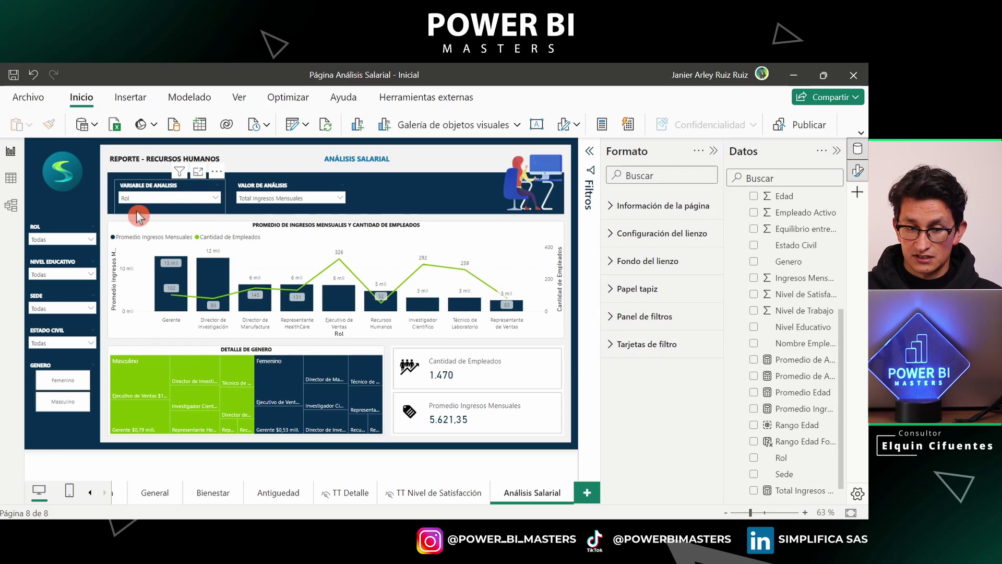